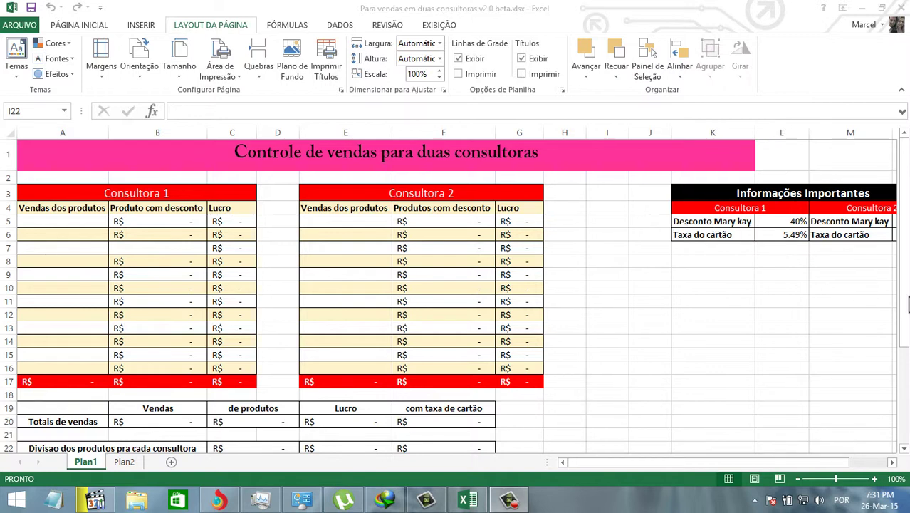
Inspect the discounted-price formula in B8 and the empty cells A7 and B7
left_click(905, 217)
left_click_drag(904, 223, 901, 209)
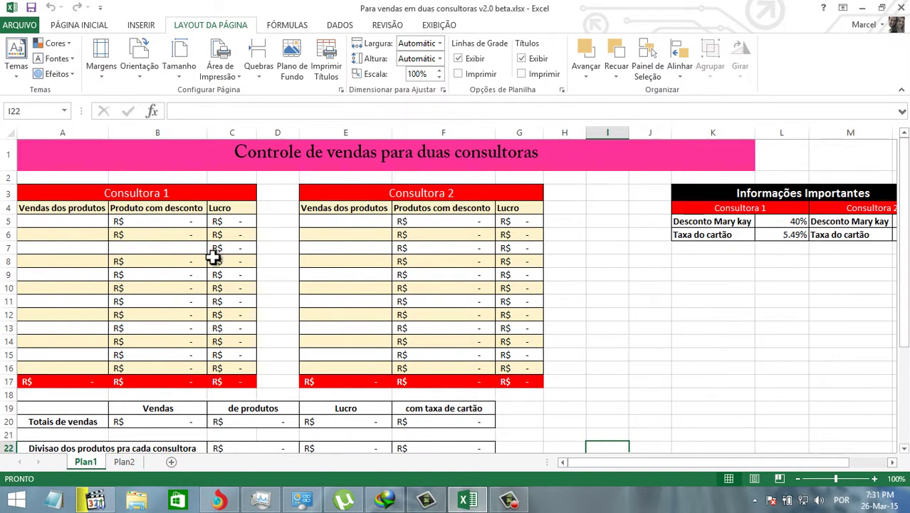
left_click(193, 255)
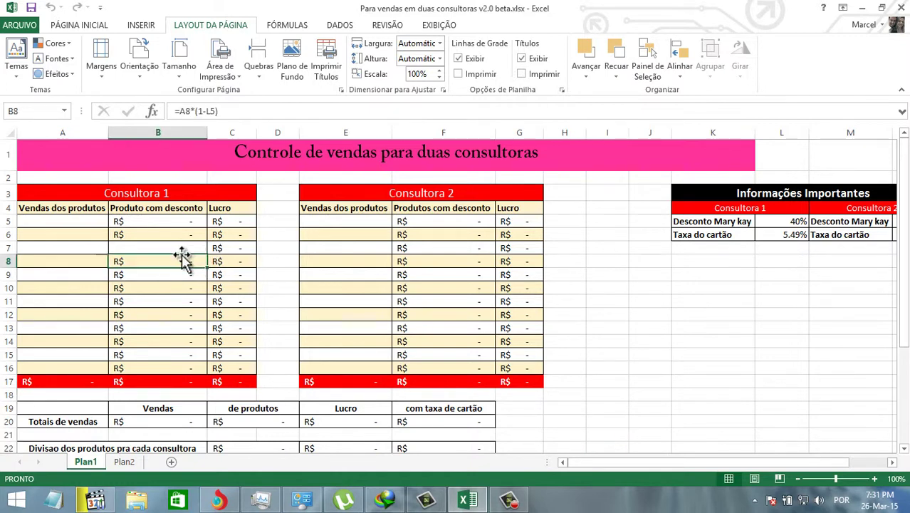
left_click(89, 248)
left_click(126, 249)
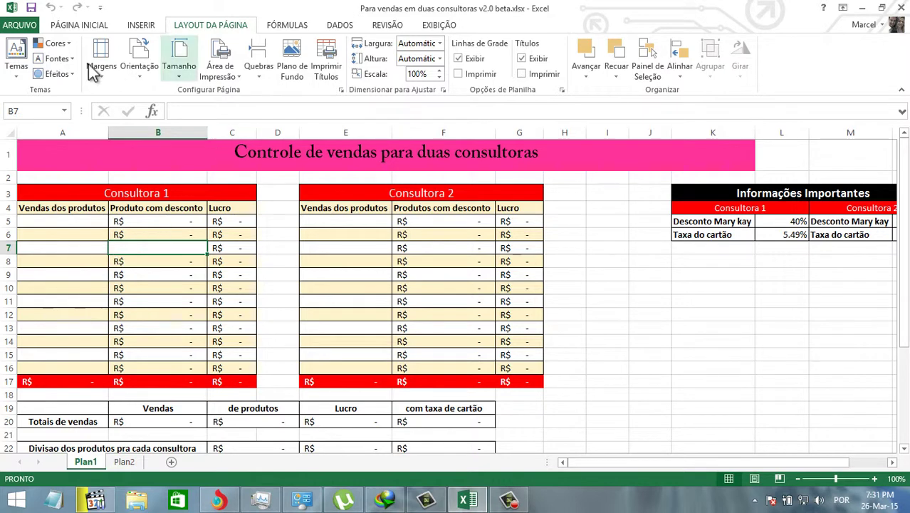
Look over the accounting number format options and check B9's discounted-price formula
left_click(140, 28)
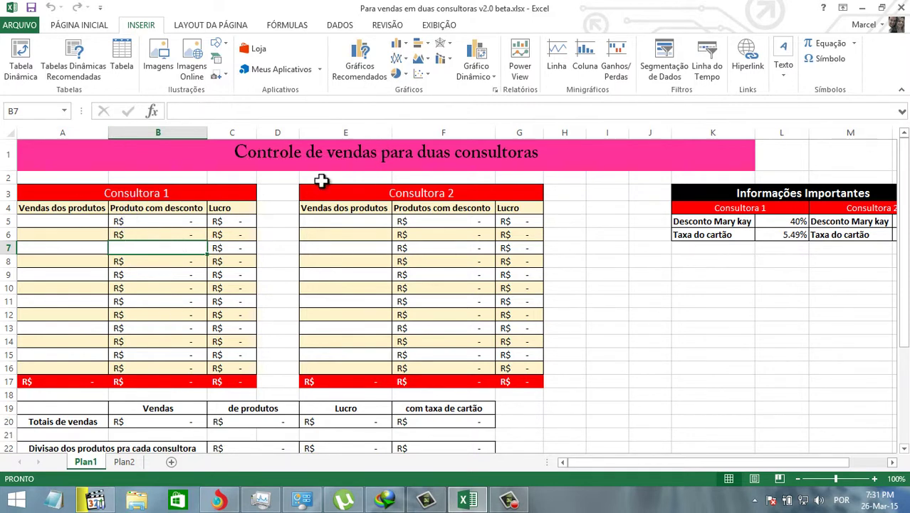
left_click(79, 25)
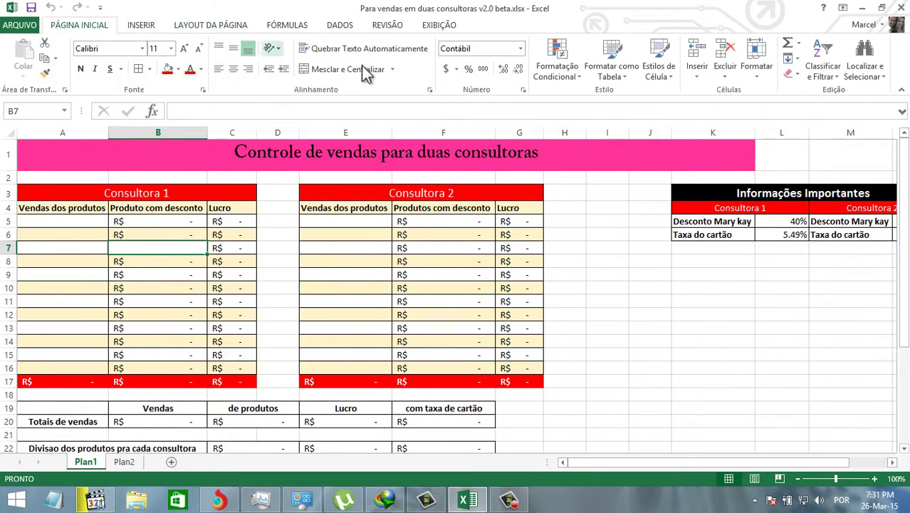
left_click(457, 69)
left_click(481, 118)
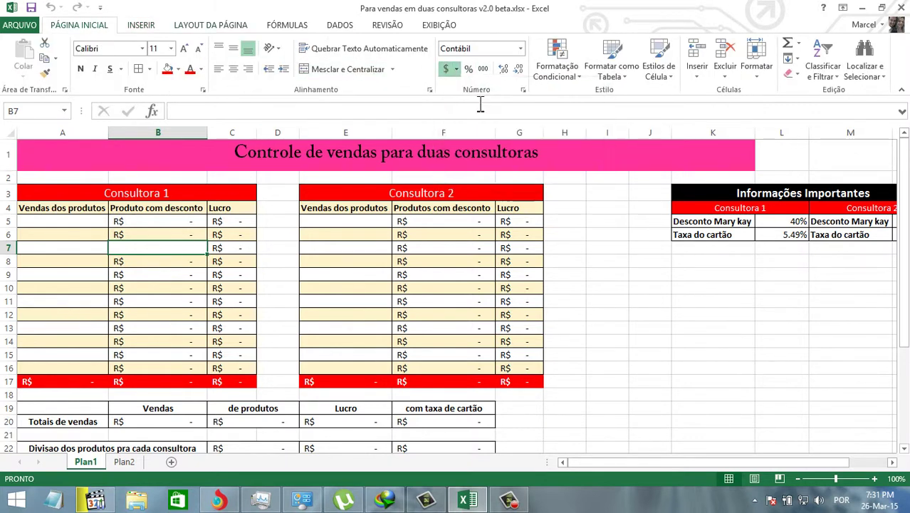
left_click(161, 273)
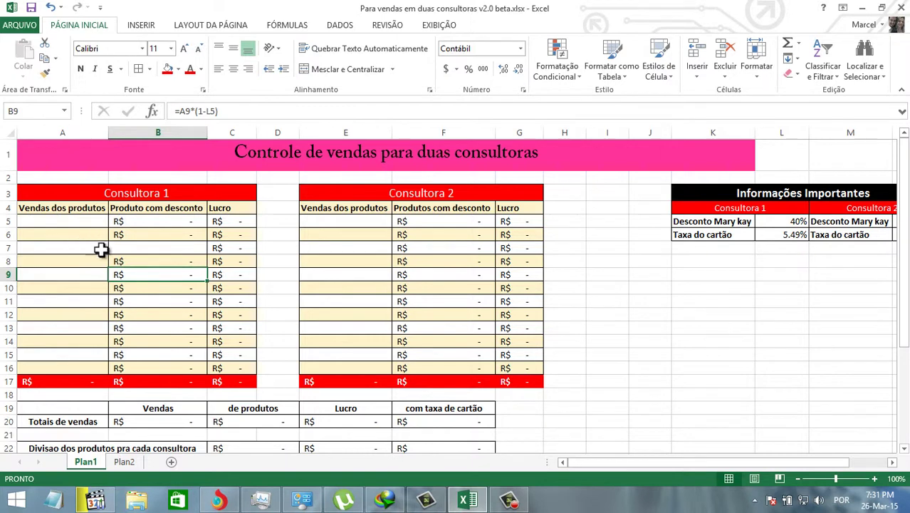
left_click(146, 248)
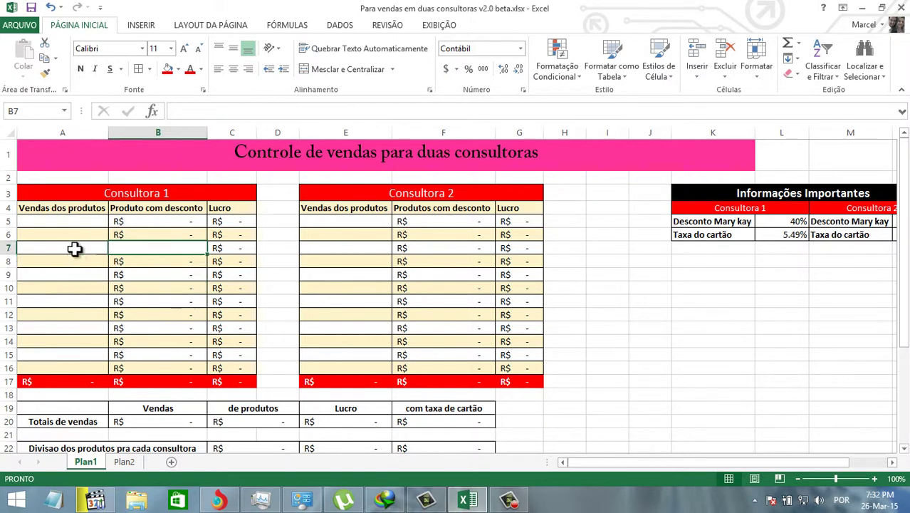
left_click(84, 251)
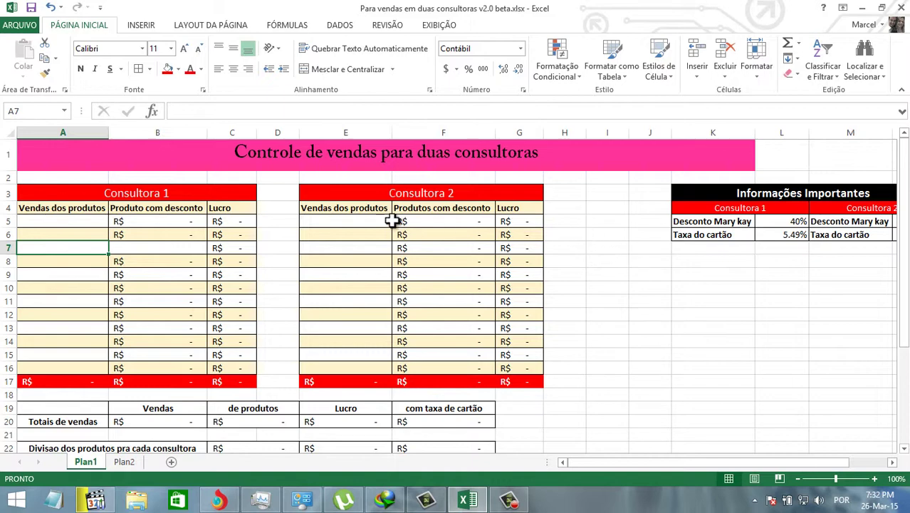
scroll(307, 258, "down", 1)
scroll(322, 264, "up", 1)
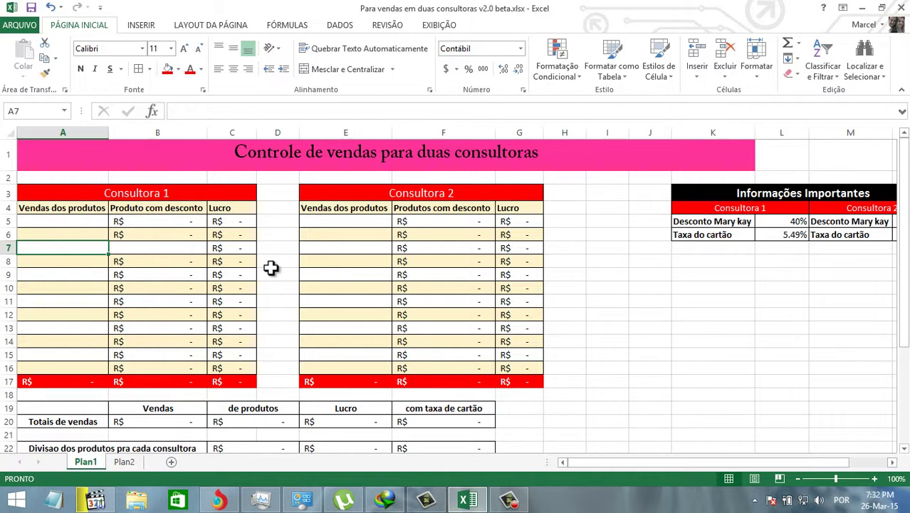
Fill B6's discounted-price formula down into B7 as =A7*(1-L6)
left_click(163, 236)
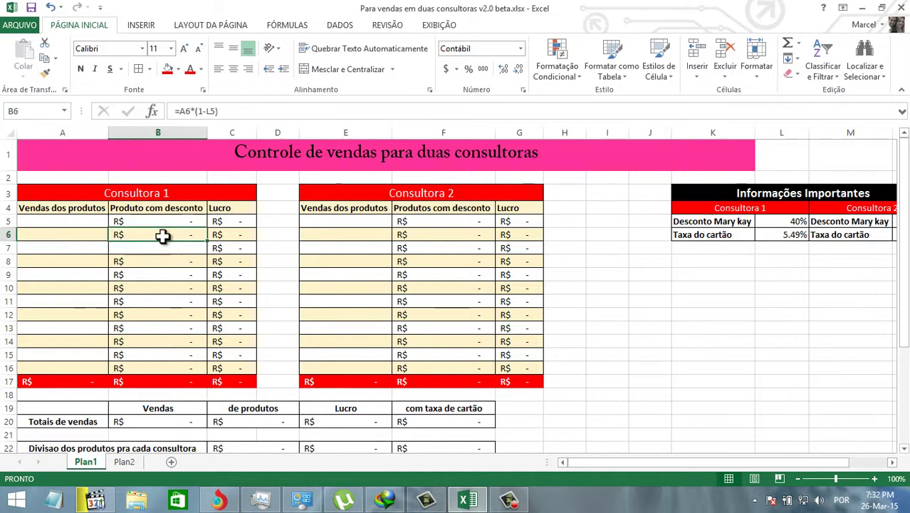
left_click_drag(207, 243, 178, 247)
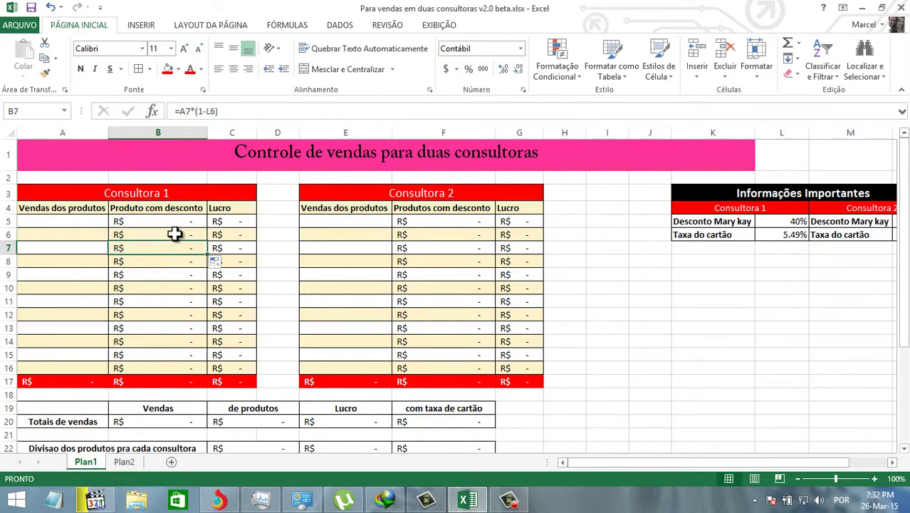
left_click(69, 260)
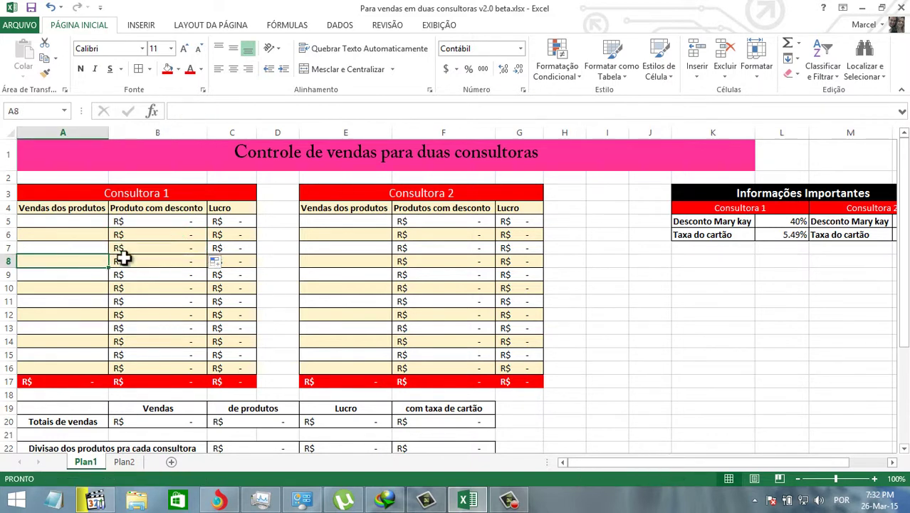
left_click(160, 246)
Copy A7's formatting onto B7 with Format Painter
left_click(83, 250)
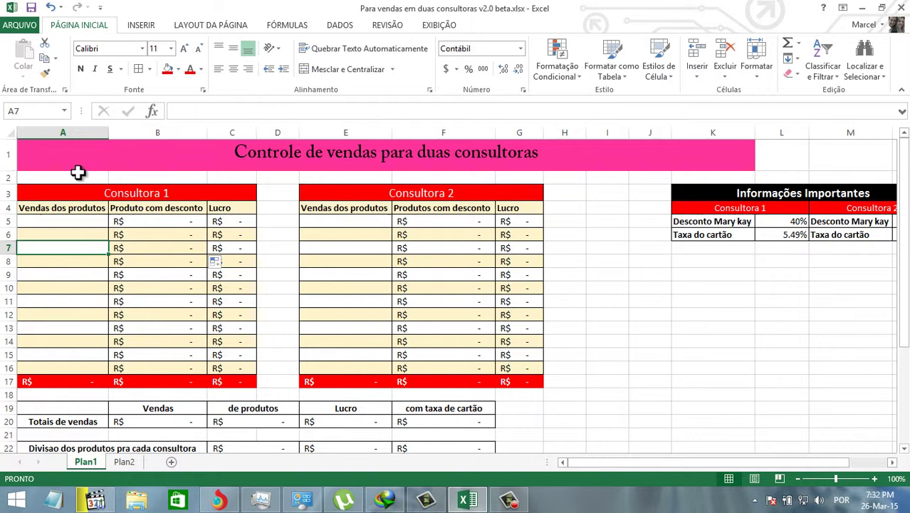
left_click(45, 74)
left_click(153, 249)
left_click(401, 289)
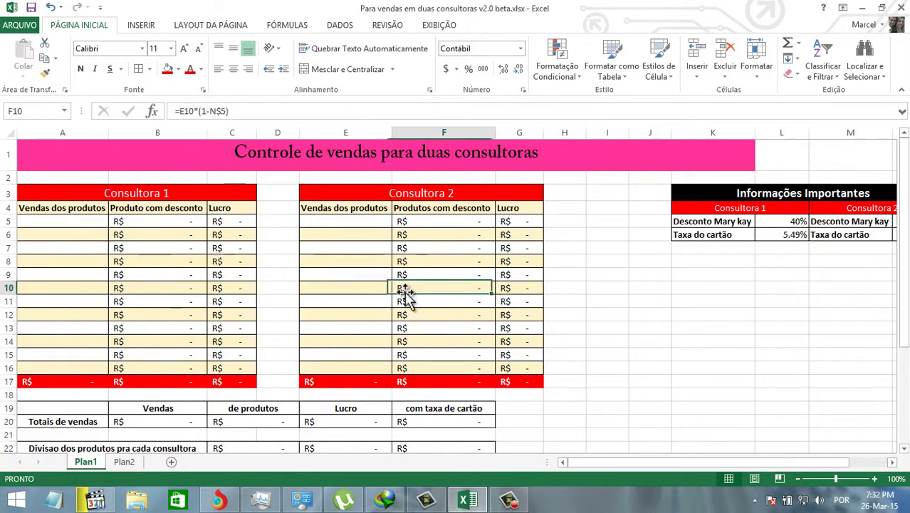
left_click(633, 300)
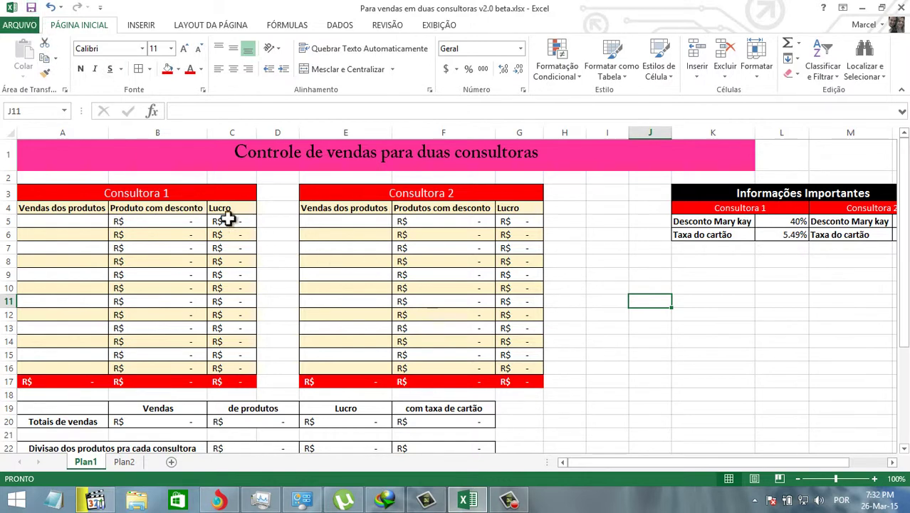
left_click(120, 197)
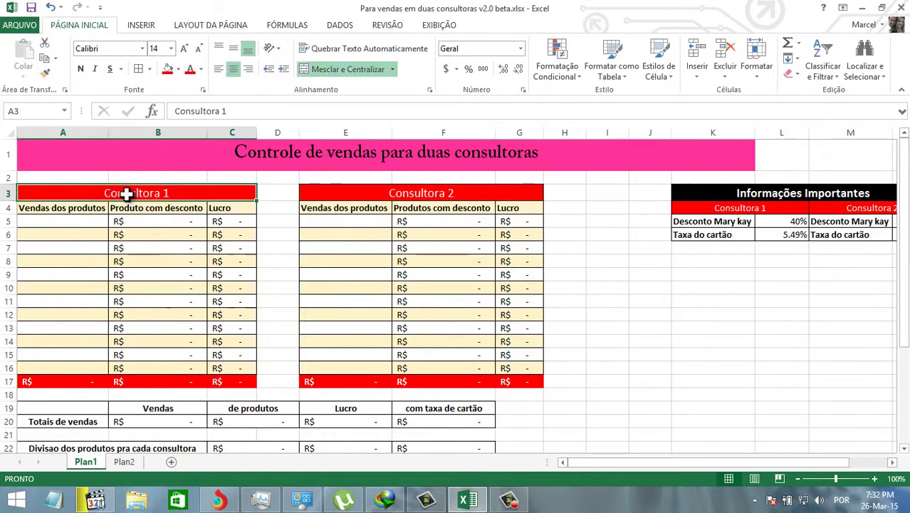
left_click(415, 196)
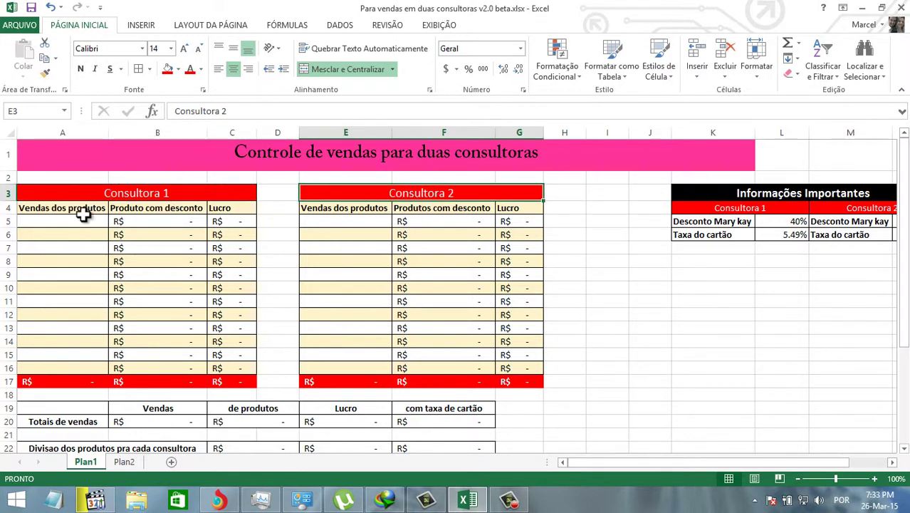
left_click(77, 211)
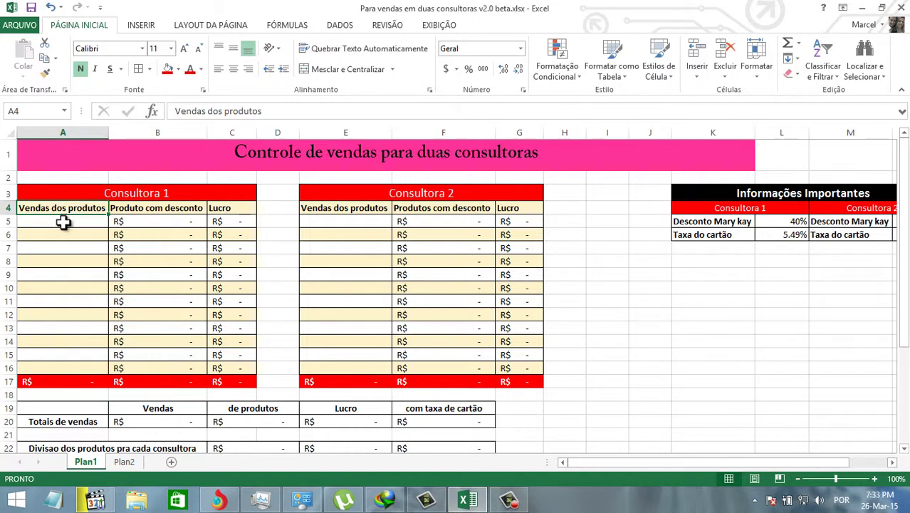
left_click_drag(64, 222, 67, 366)
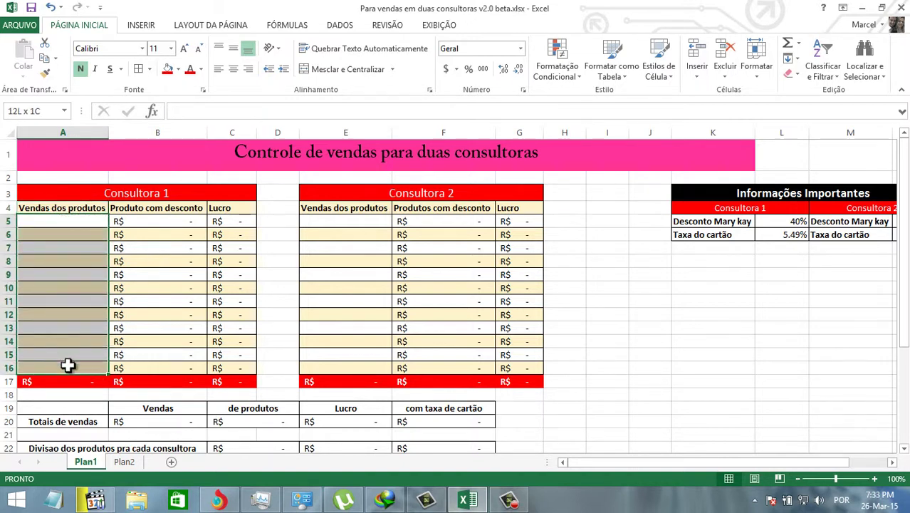
mouse_move(352, 221)
left_mouse_down()
mouse_move(363, 298)
mouse_move(357, 363)
left_mouse_up()
left_click(60, 225)
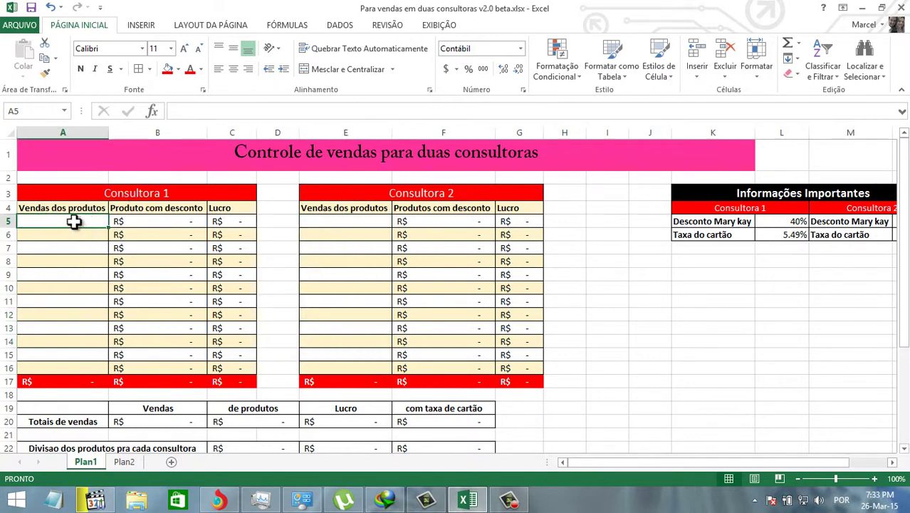
left_click(50, 245)
left_click(45, 270)
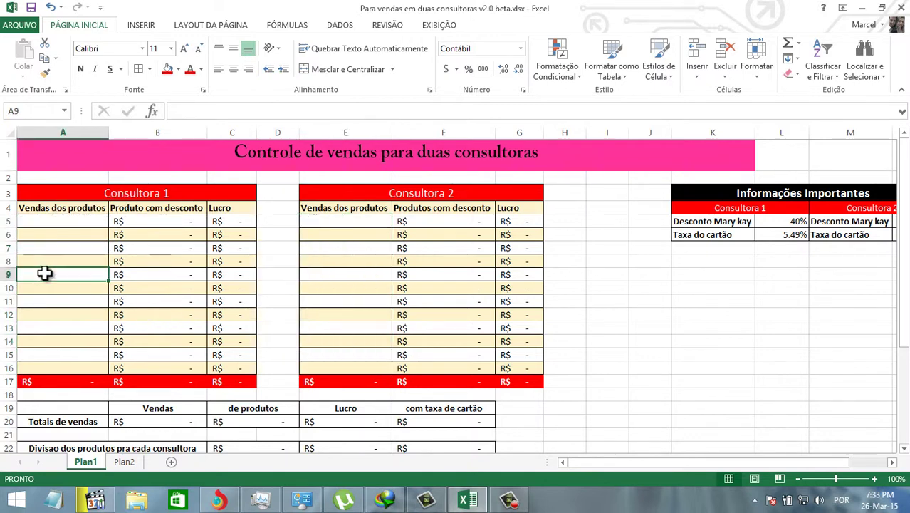
left_click(51, 299)
left_click(402, 194)
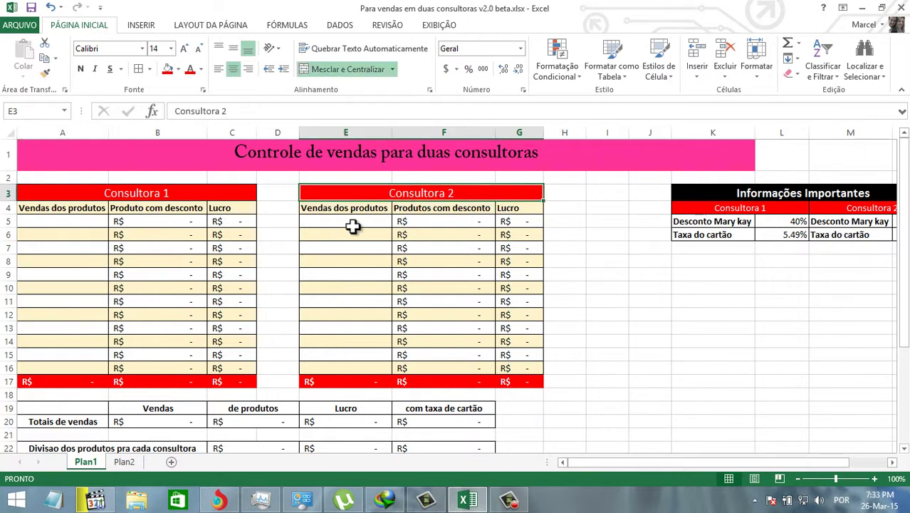
left_click(353, 223)
left_click(346, 259)
left_click(341, 288)
left_click(339, 314)
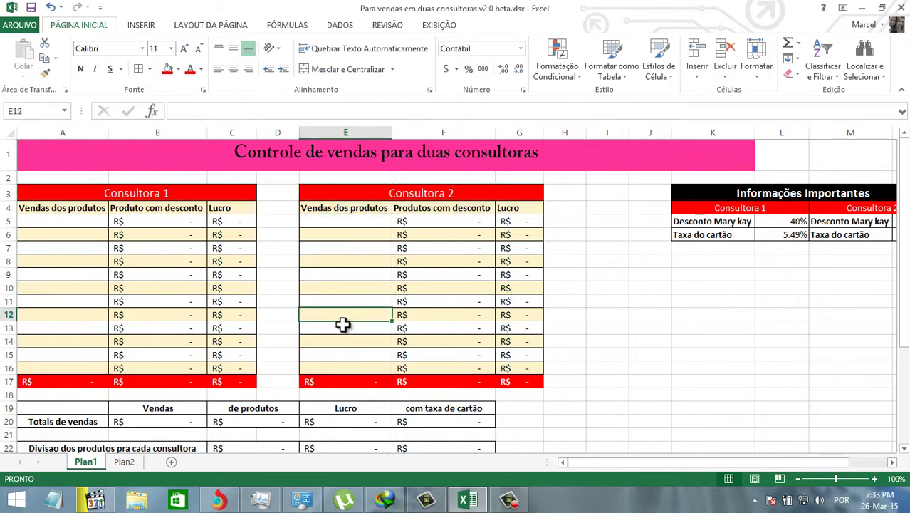
left_click(346, 340)
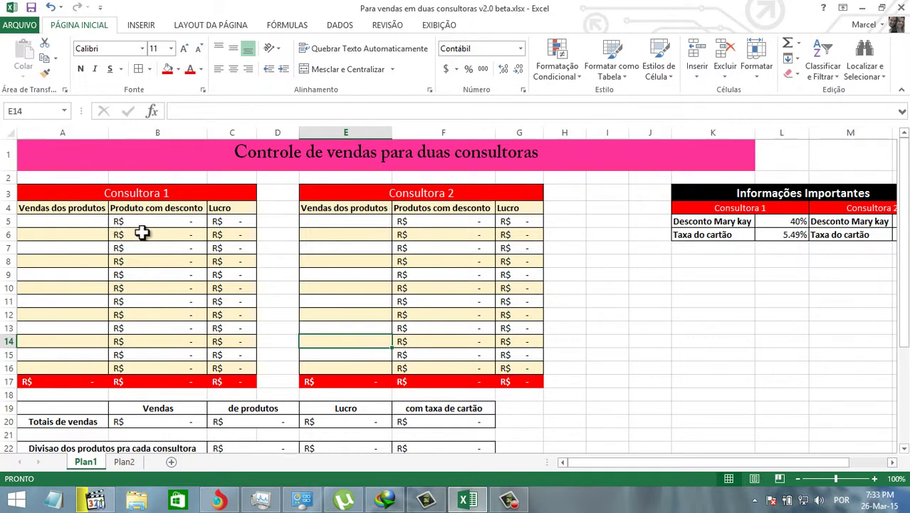
left_click_drag(687, 464, 726, 463)
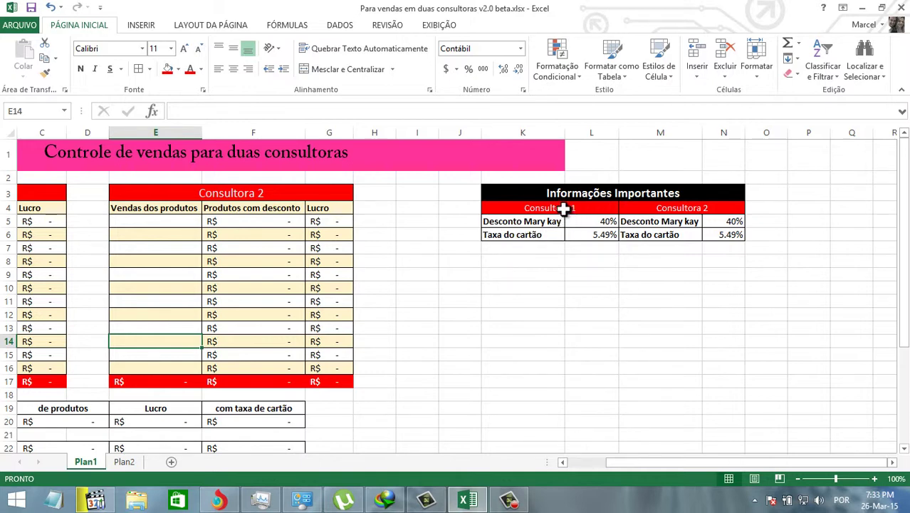
Try Consultora 1's Mary Kay discount at 25% and 30%, then return it to 40%
left_click(564, 208)
left_click(591, 222)
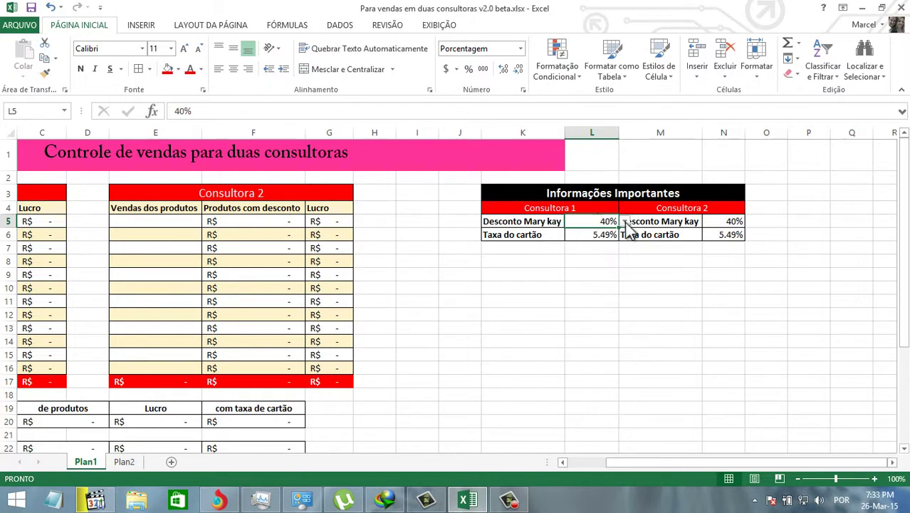
left_click(624, 222)
left_click(575, 233)
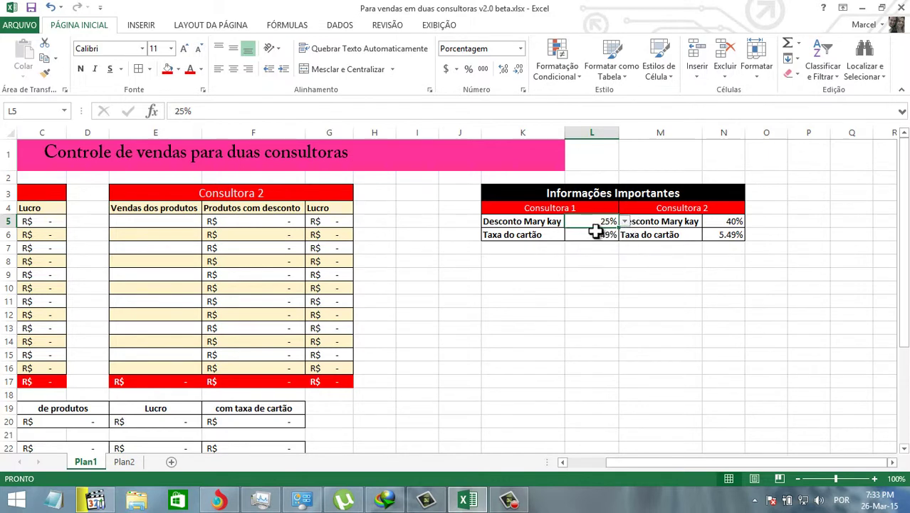
left_click(625, 222)
left_click(594, 241)
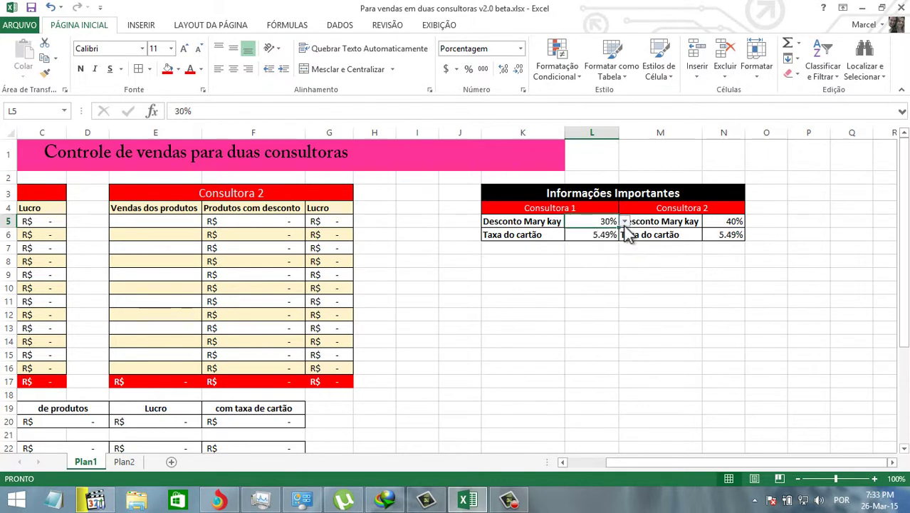
left_click(625, 222)
left_click(597, 257)
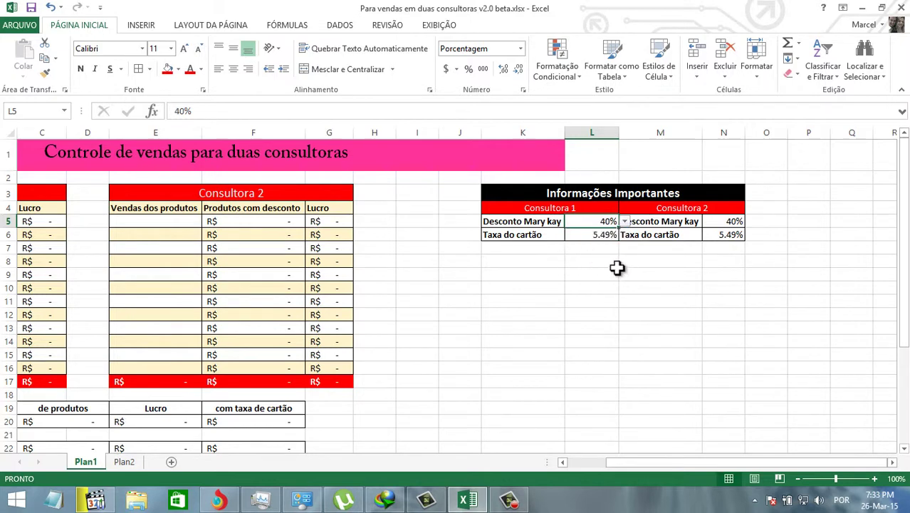
left_click(554, 221)
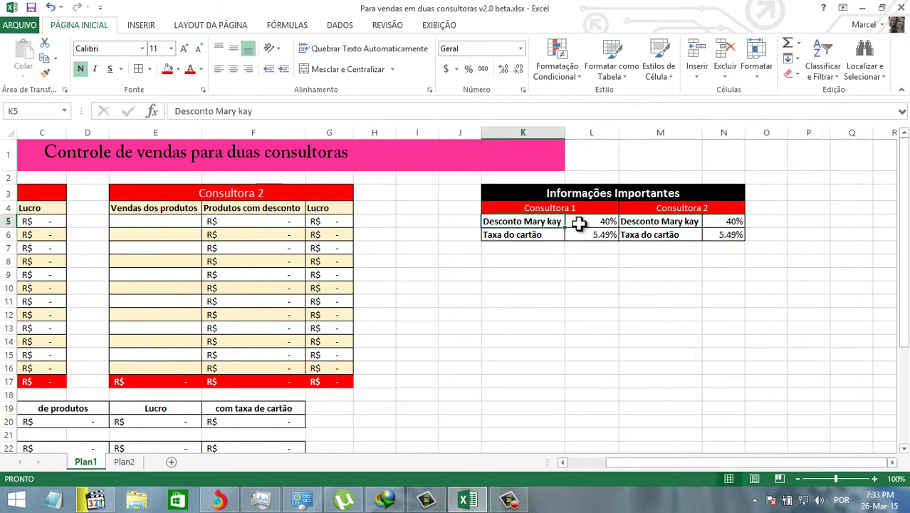
left_click(584, 226)
Review Consultora 2's 40% discount and the 5.49% card fee, moving L6 and dropping it back
left_click(683, 221)
left_click(721, 222)
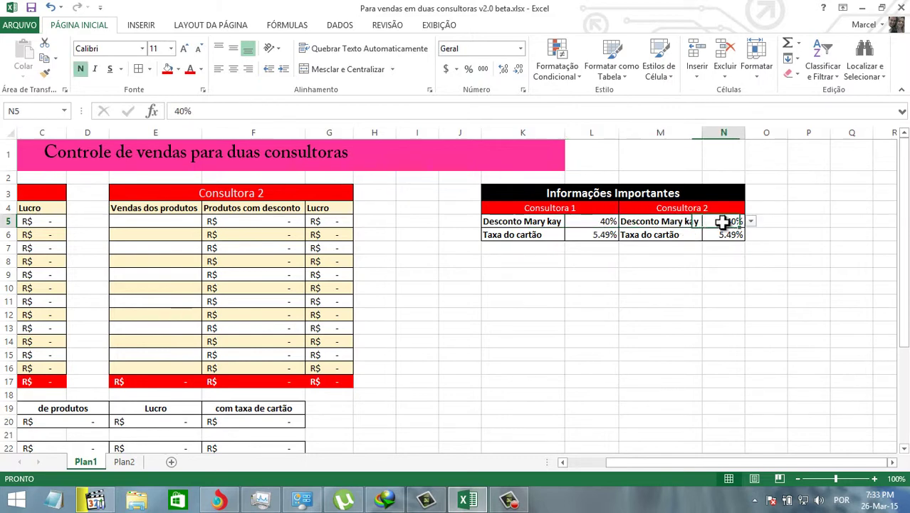
left_click(531, 241)
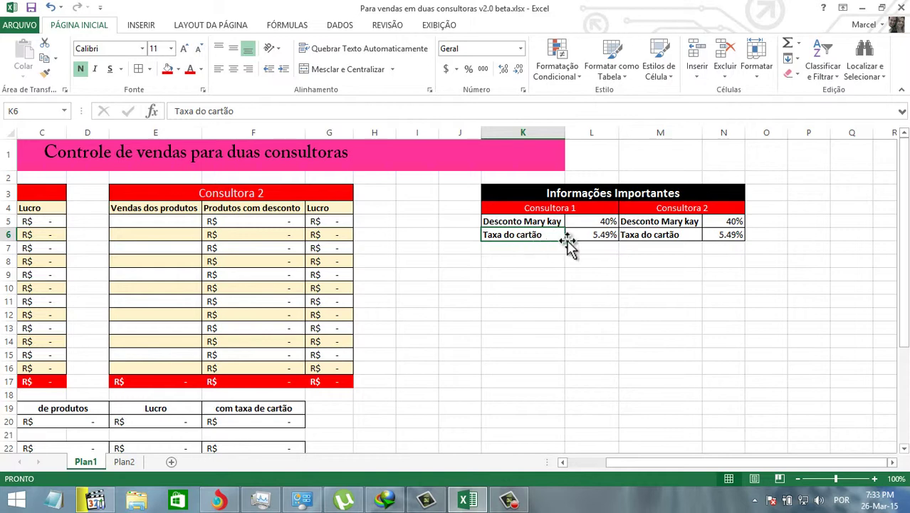
left_click(603, 235)
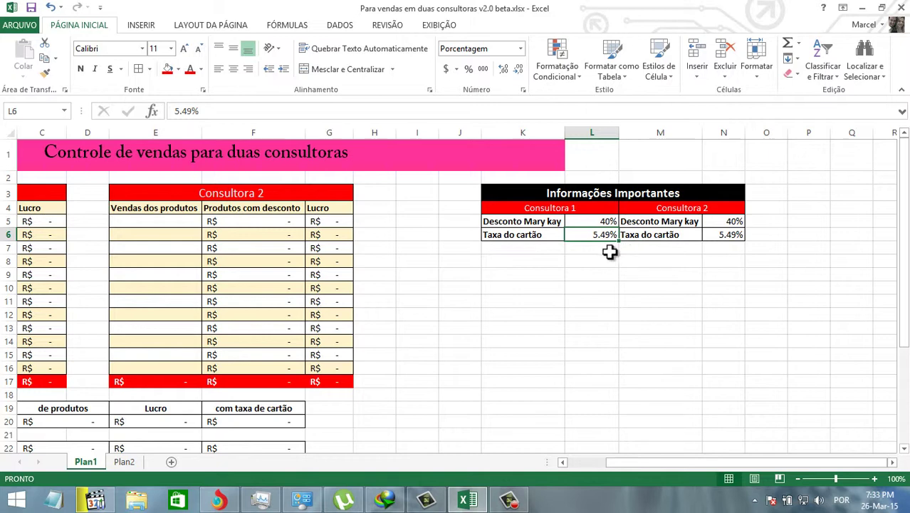
left_click_drag(611, 243, 584, 238)
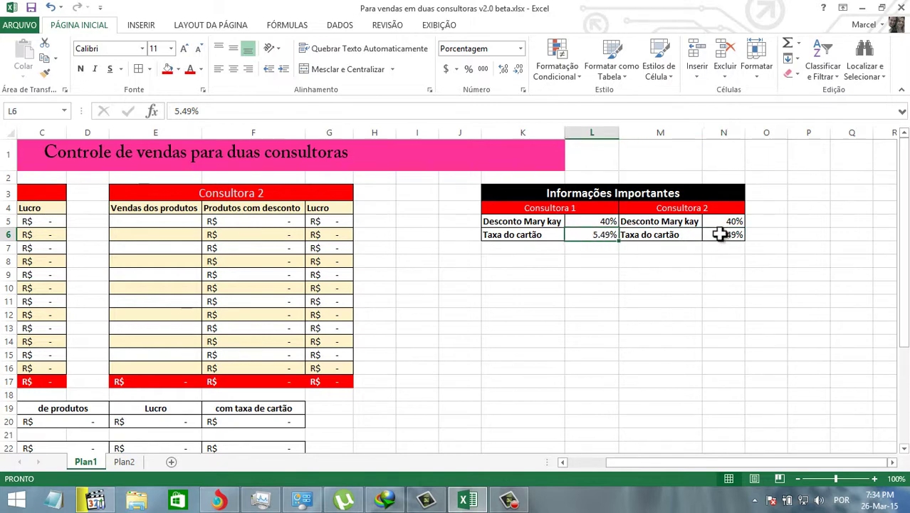
left_click_drag(584, 238, 601, 237)
left_click(701, 219)
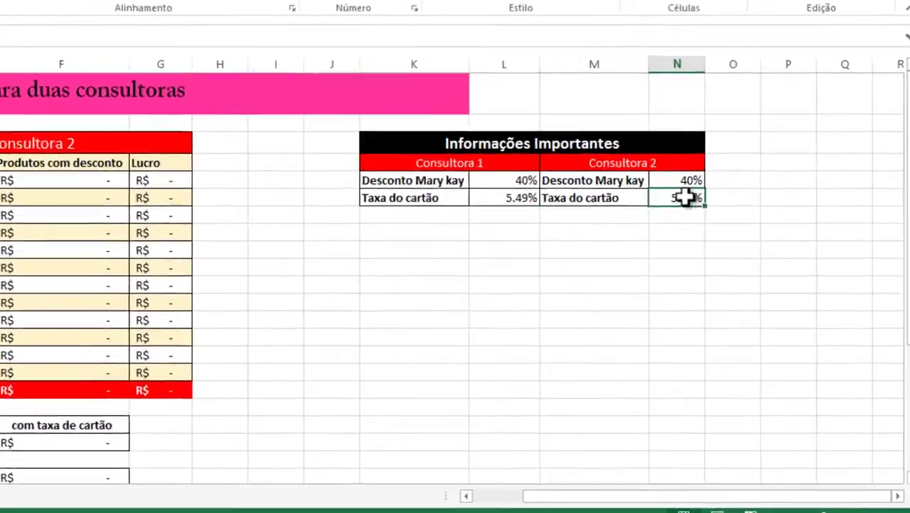
left_click_drag(548, 480, 578, 500)
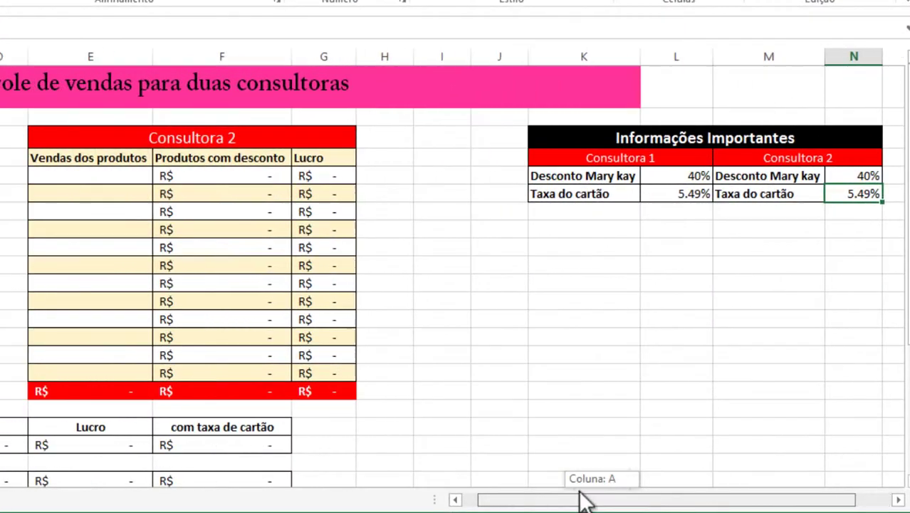
left_click(631, 198)
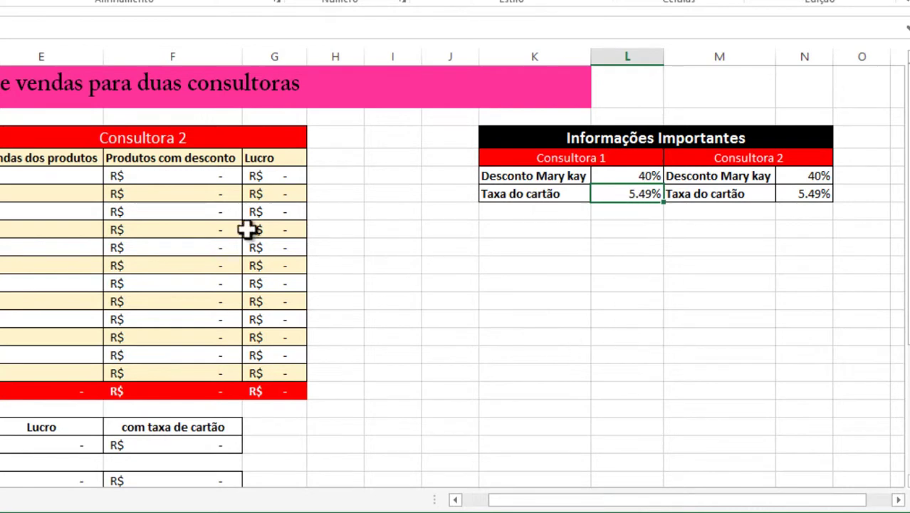
left_click_drag(558, 503, 558, 503)
left_click_drag(497, 502, 487, 503)
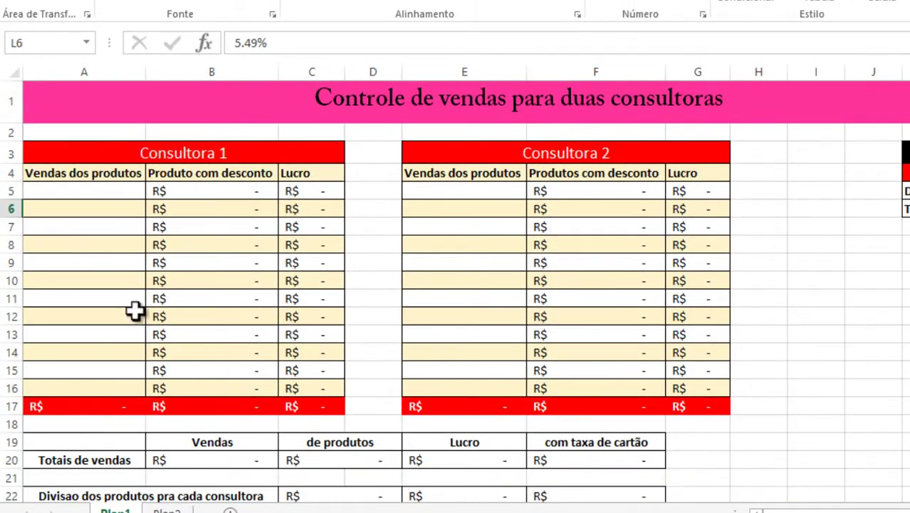
Enter a 500 sale in A10 for Consultora 1 and 300 in E10 for Consultora 2
left_click(101, 235)
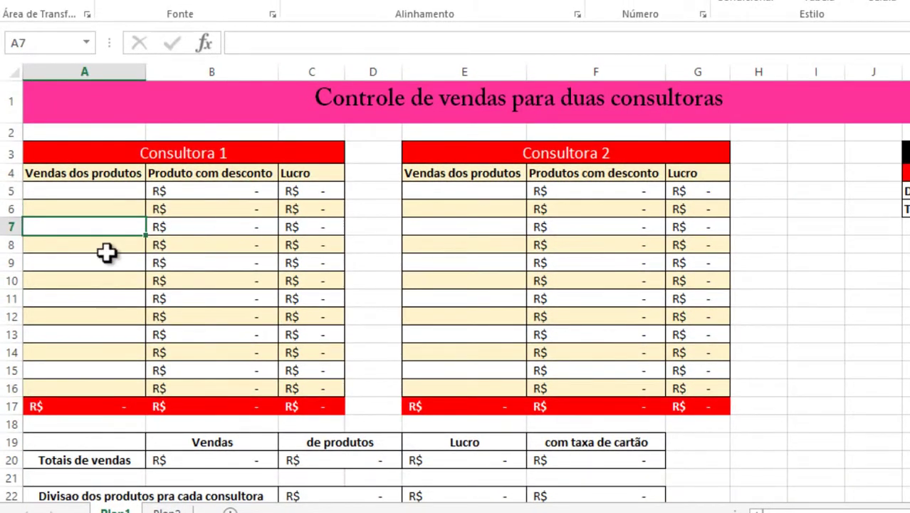
left_click(95, 278)
type("500")
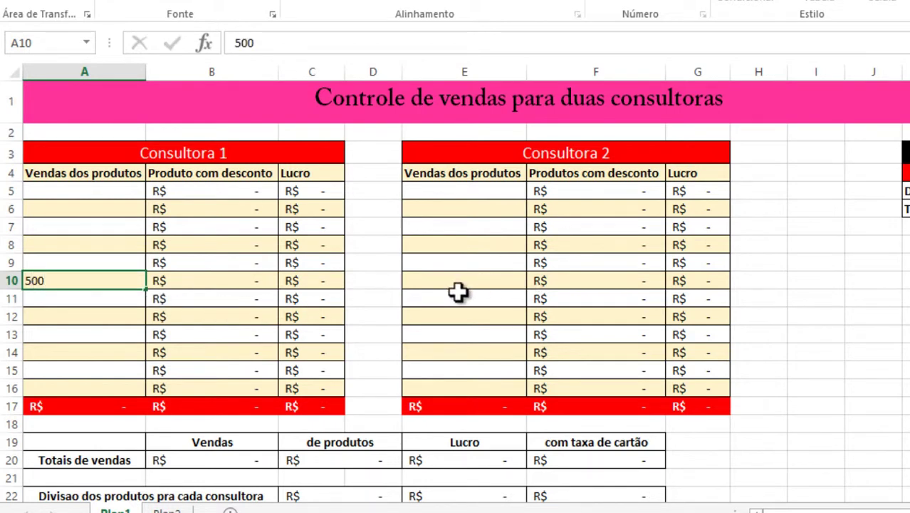
left_click(481, 299)
left_click(464, 280)
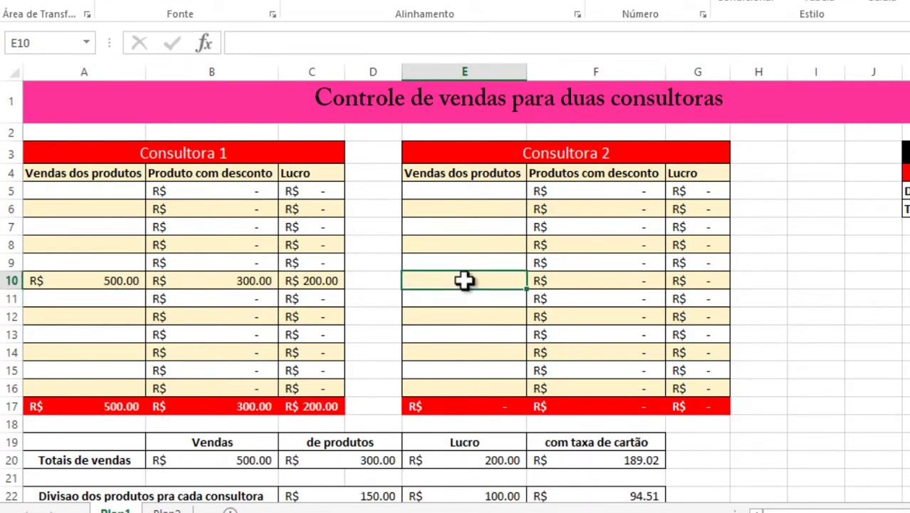
type("300")
left_click(810, 260)
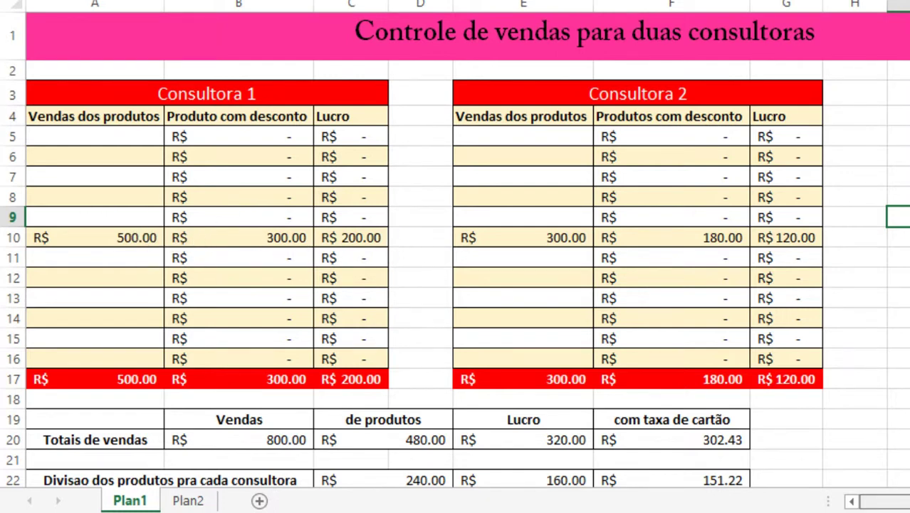
Inspect the discounted-price formula in B10 and the profit formula in C10
scroll(456, 256, "right", 2)
scroll(456, 257, "right", 1)
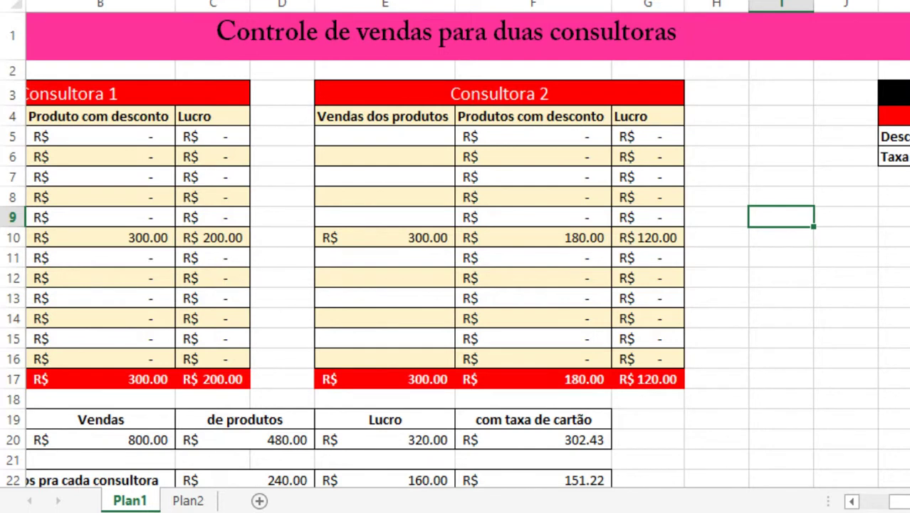
left_click(26, 136)
scroll(455, 257, "left", 3)
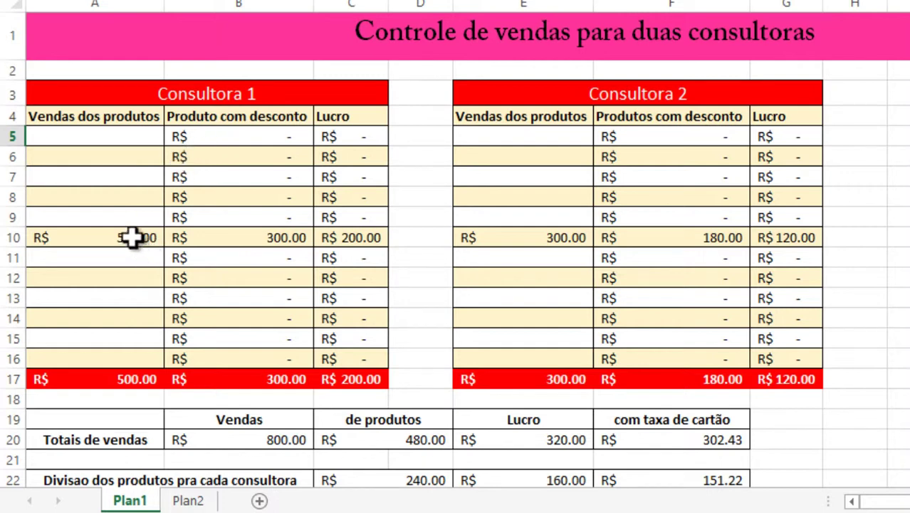
left_click(268, 241)
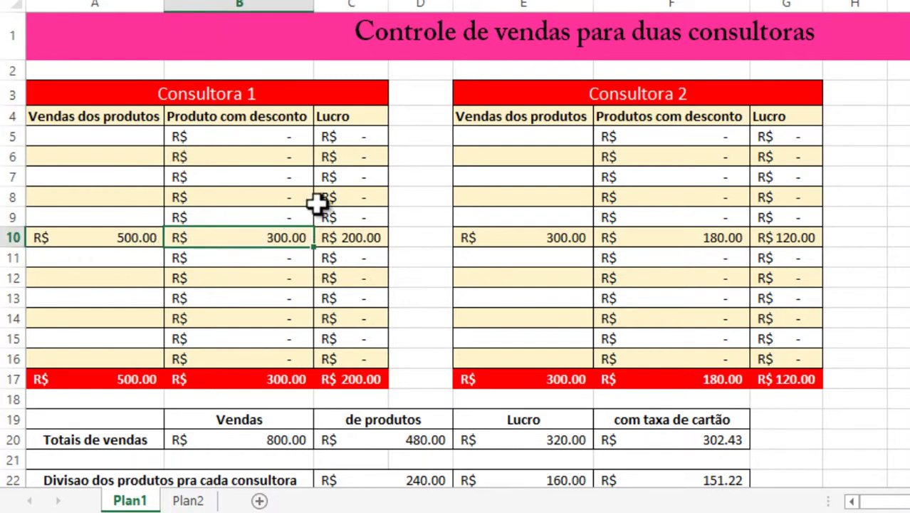
left_click(354, 237)
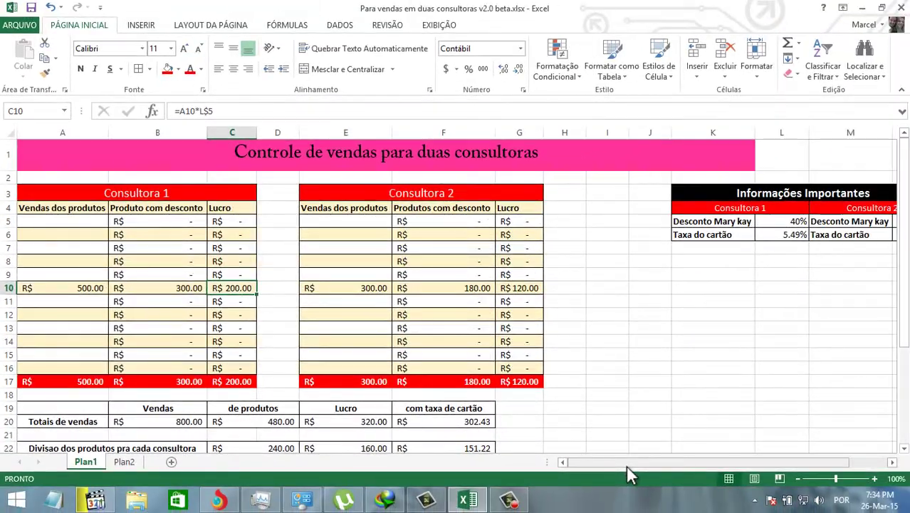
Set Consultora 1's discount to 25% and change Consultora 2's row-10 sale to 500
left_click(803, 223)
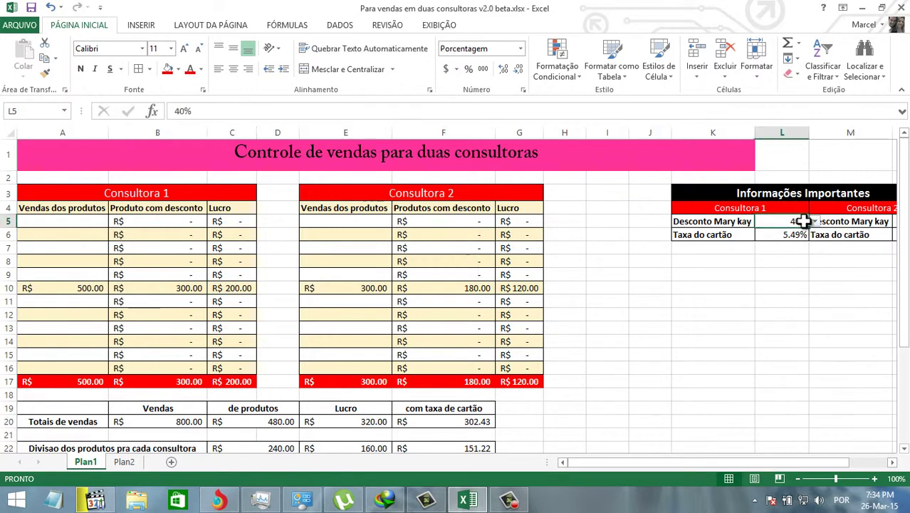
left_click(815, 222)
left_click(779, 239)
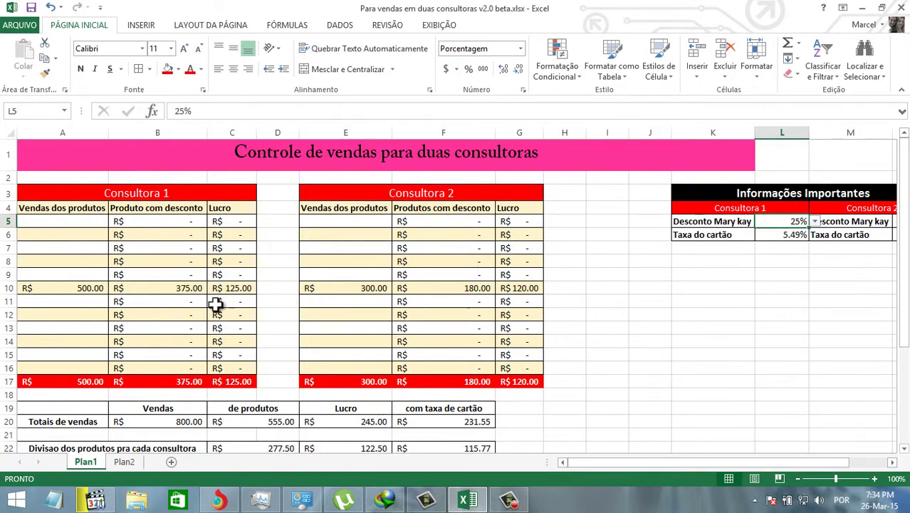
left_click(245, 288)
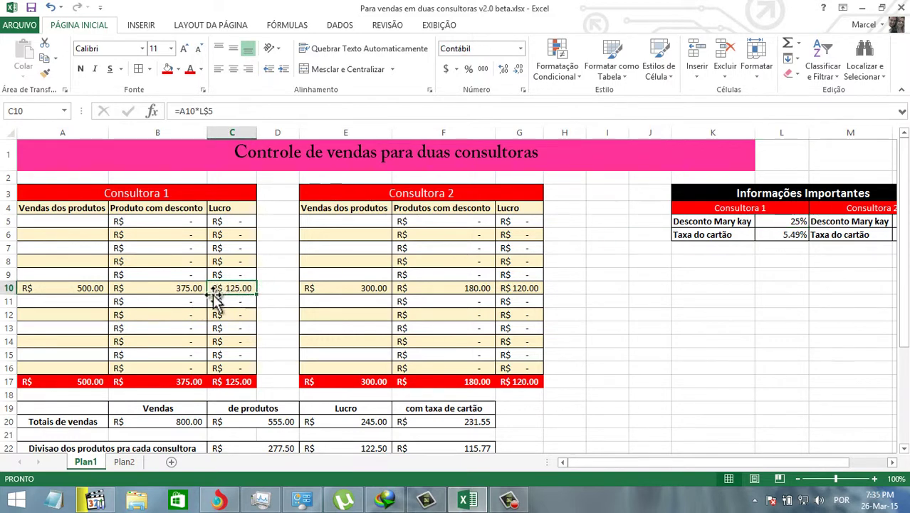
left_click(334, 288)
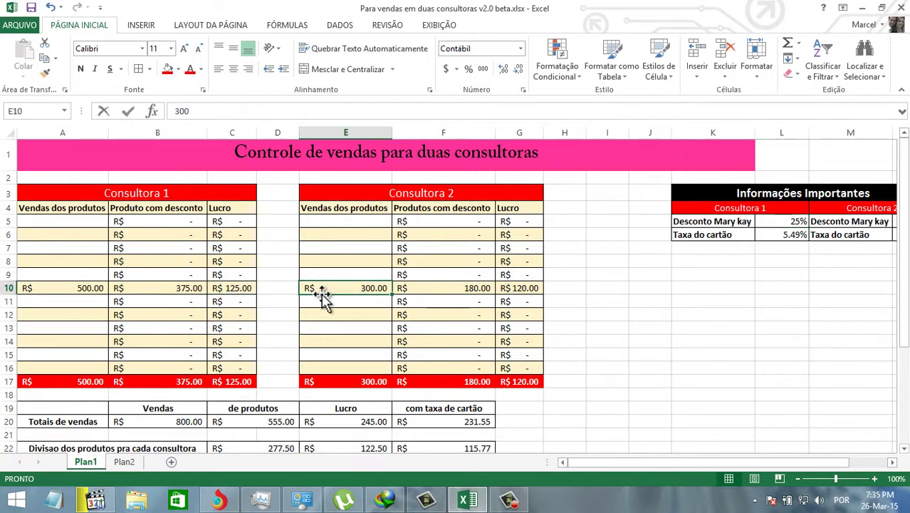
type("500")
left_click(629, 280)
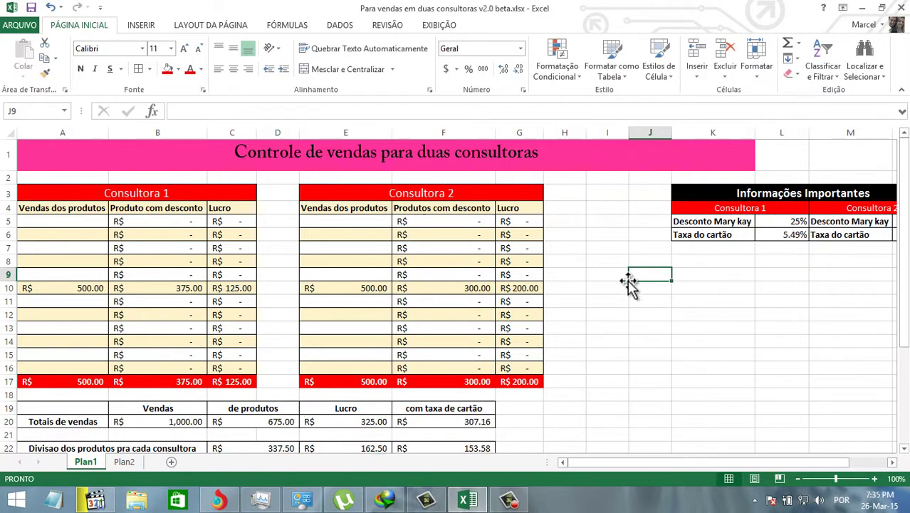
left_click(186, 289)
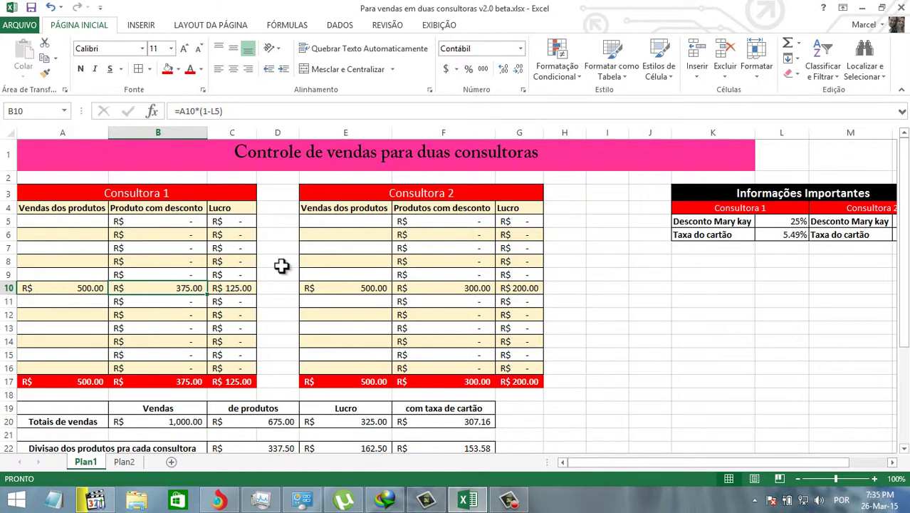
Switch Consultora 1's discount to 30%, then back to 40%
left_click(797, 222)
left_click(814, 222)
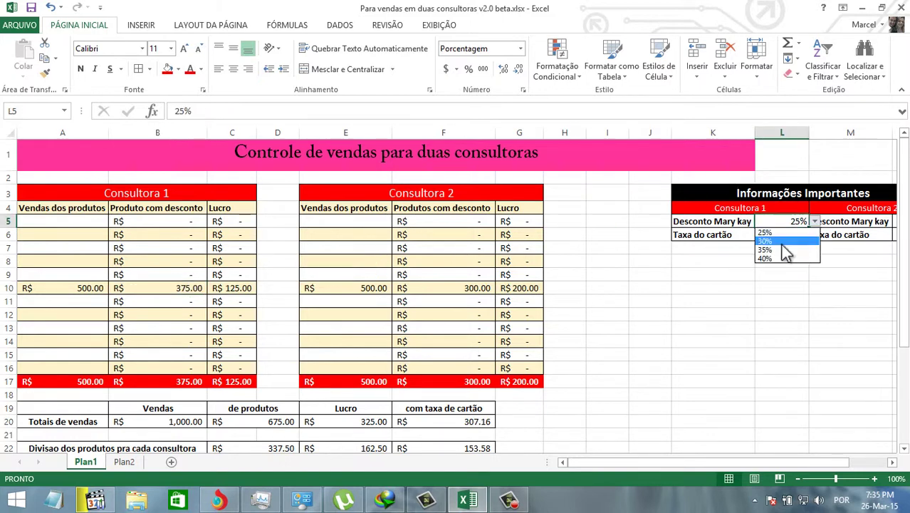
left_click(782, 241)
left_click(815, 222)
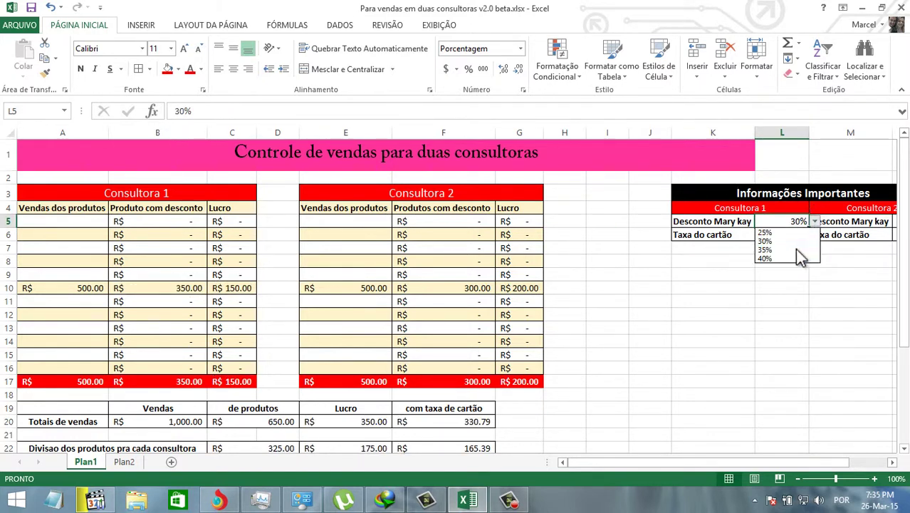
left_click(779, 258)
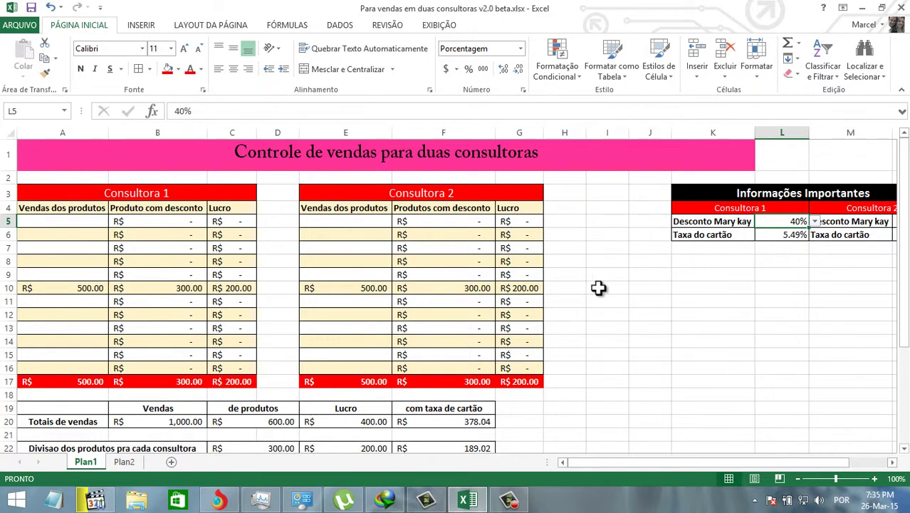
Re-enter Consultora 2's row-10 sale as 300 and add a 200 sale in E9
left_click(98, 289)
left_click(351, 289)
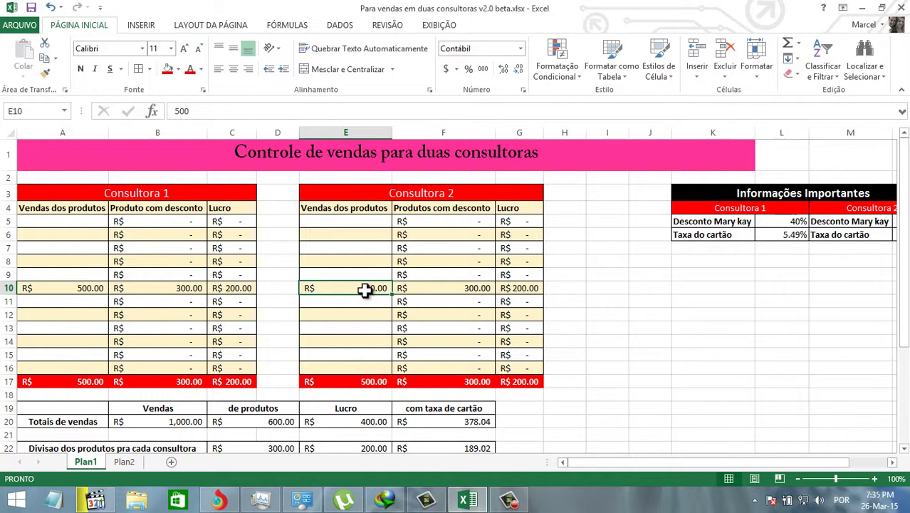
key("BackSpace")
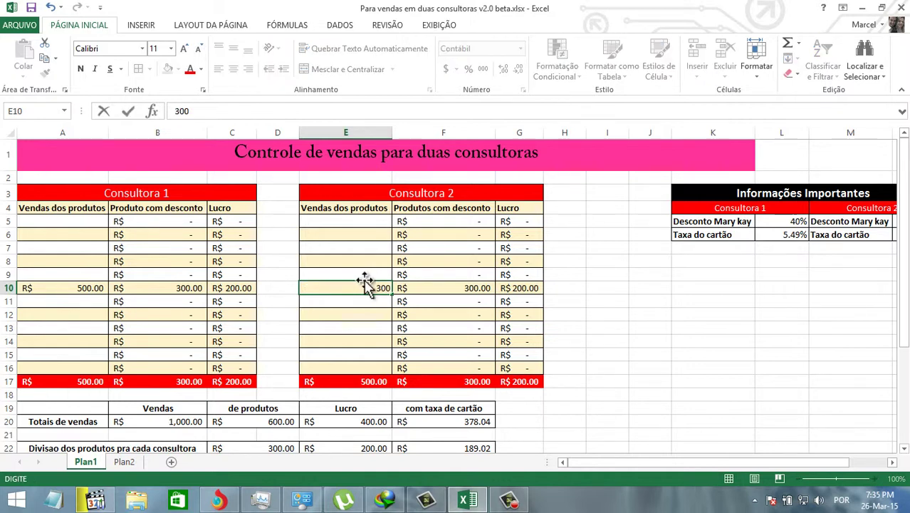
left_click(367, 275)
type("200")
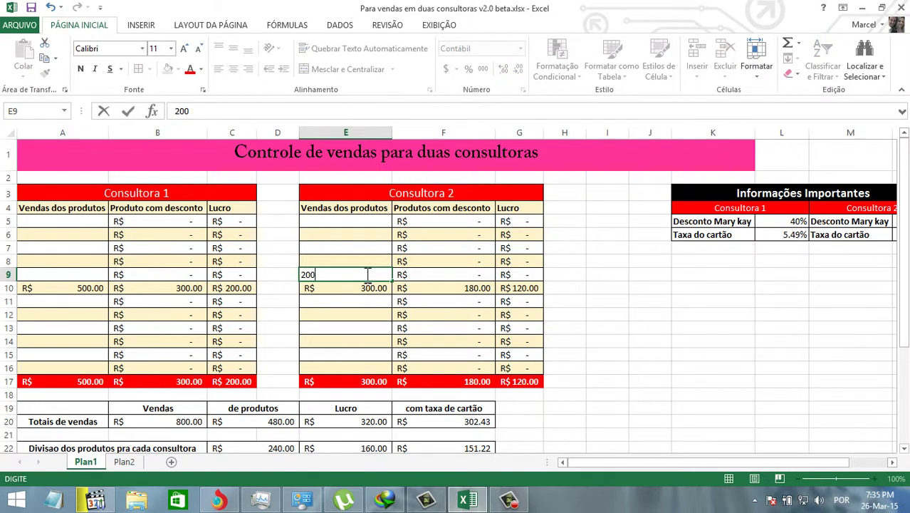
left_click(620, 300)
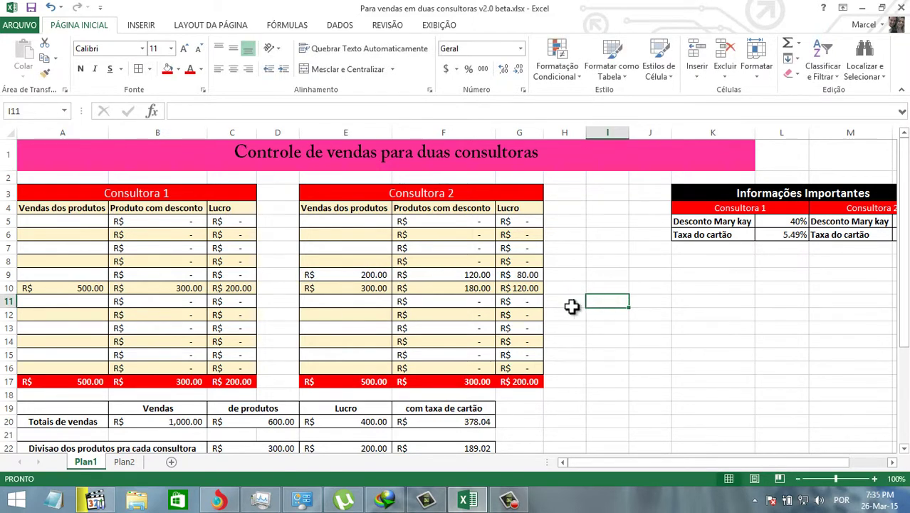
left_click(377, 381)
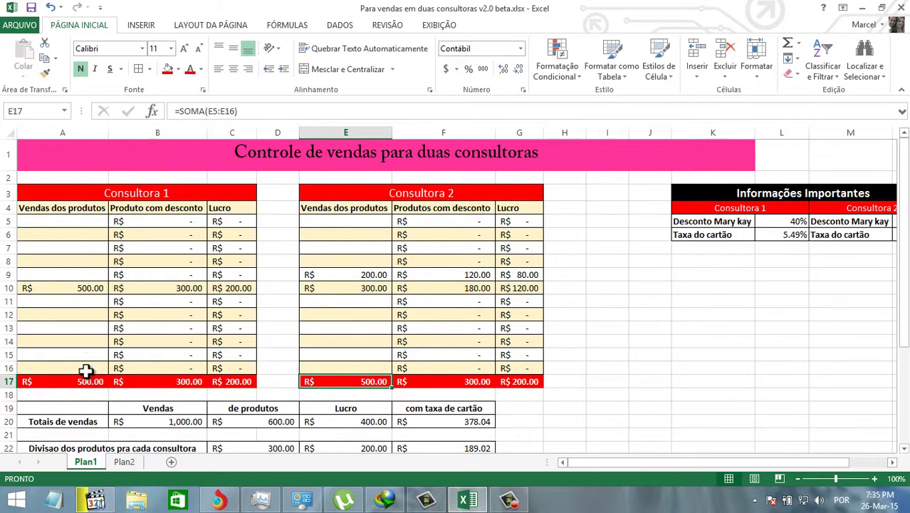
left_click(62, 383)
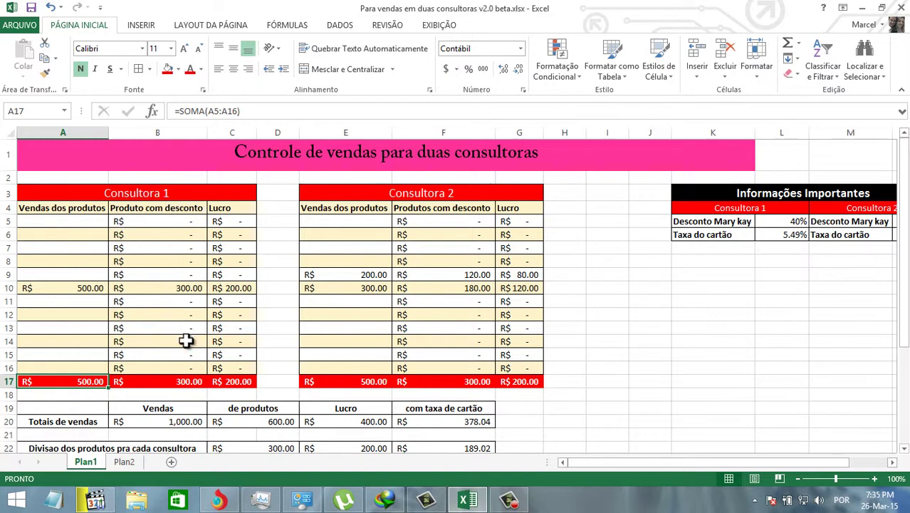
left_click(184, 381)
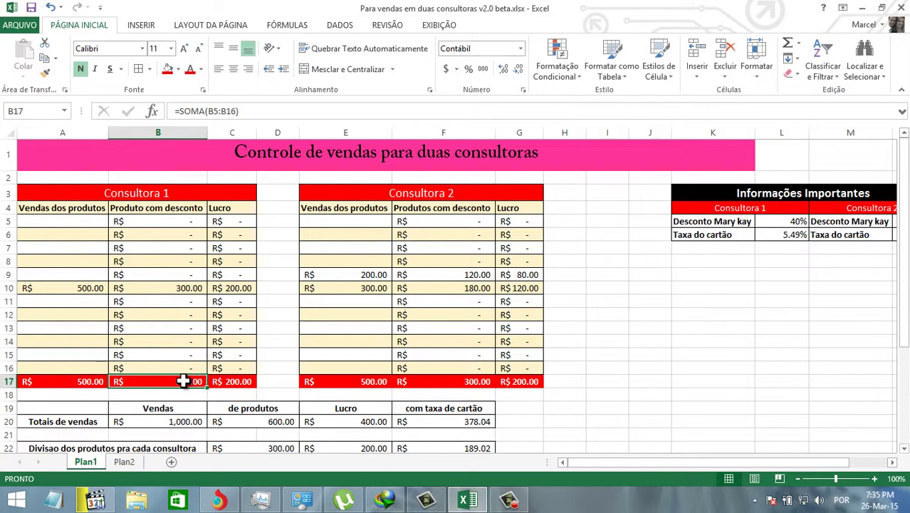
left_click(242, 378)
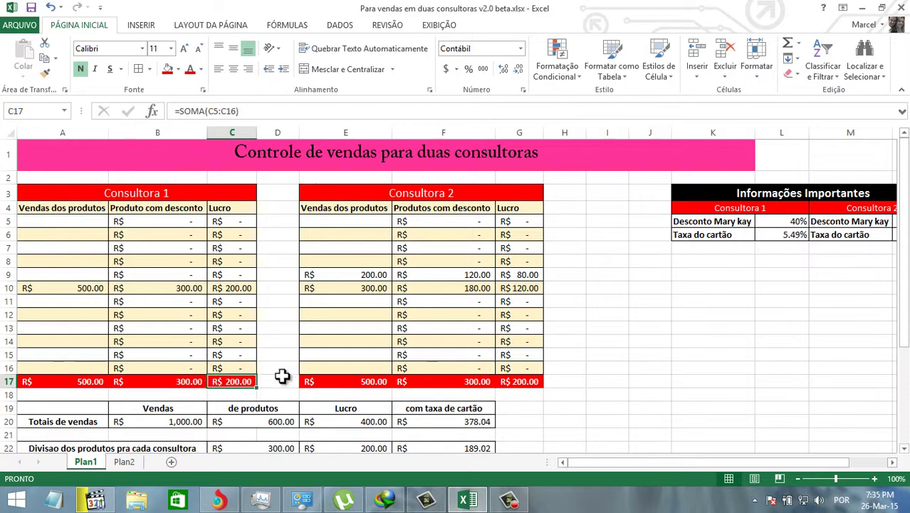
scroll(642, 363, "down", 1)
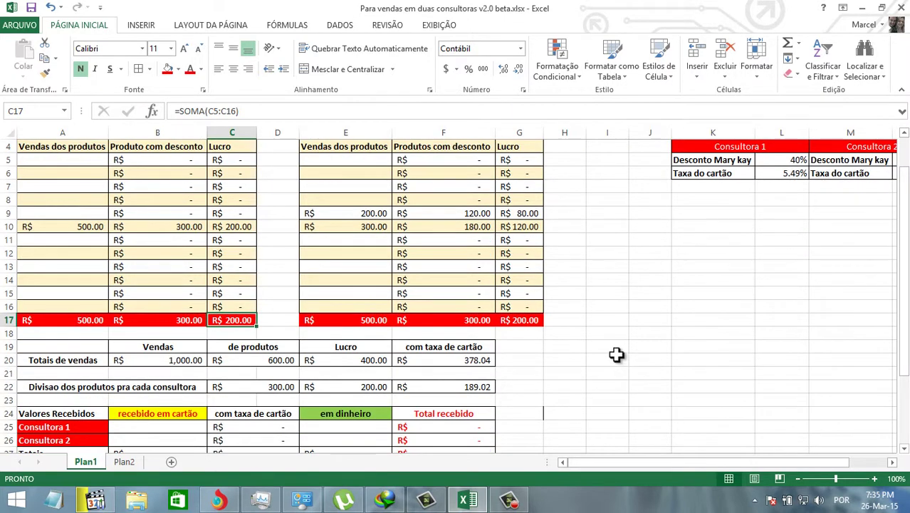
scroll(594, 367, "down", 1)
scroll(579, 355, "down", 1)
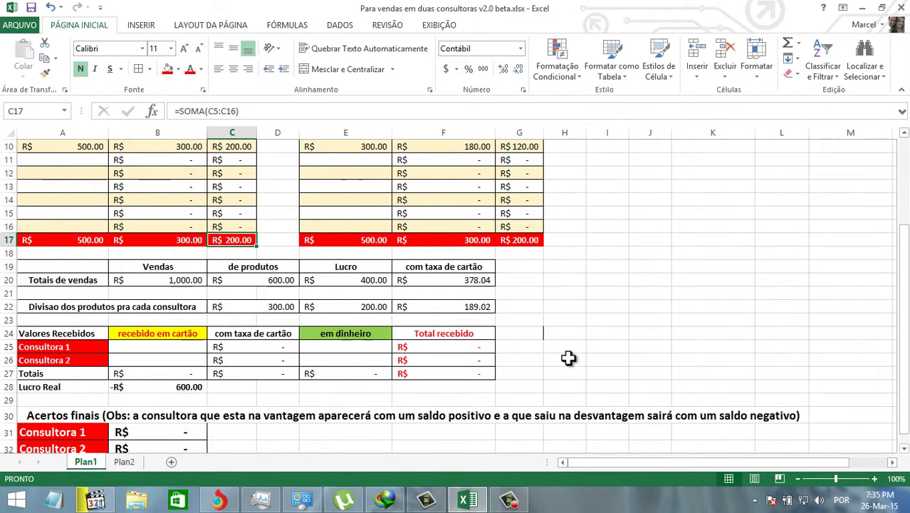
left_click(40, 278)
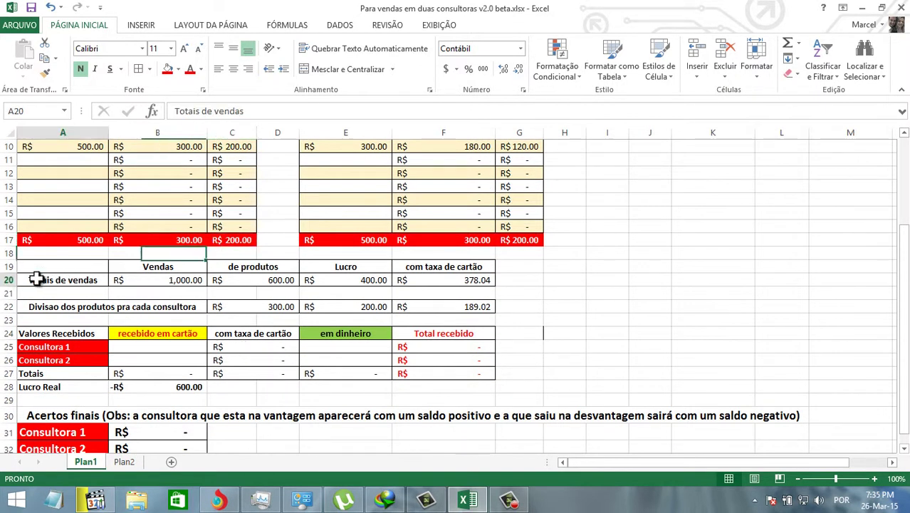
left_click(83, 243)
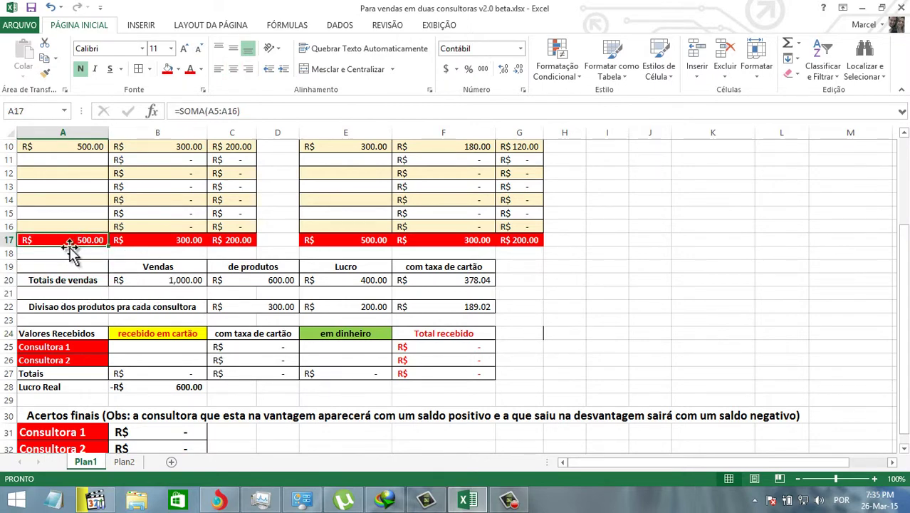
left_click(351, 239)
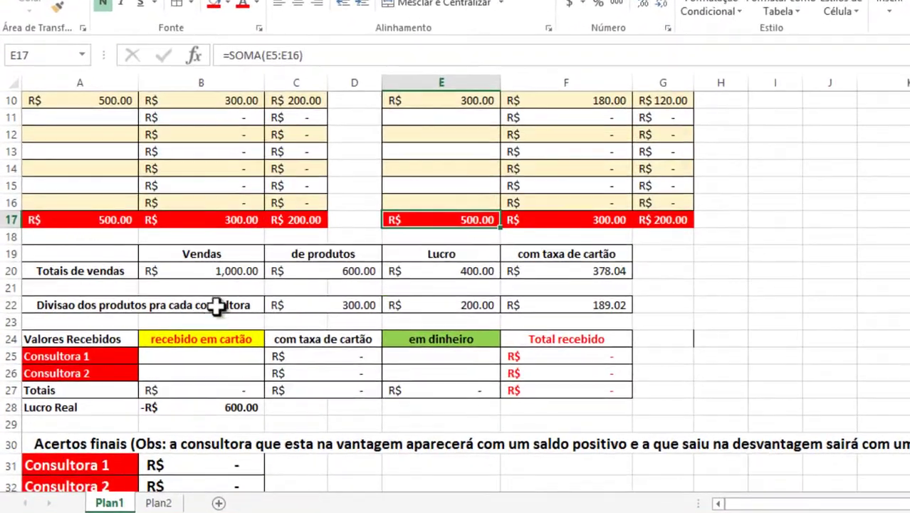
left_click(227, 272)
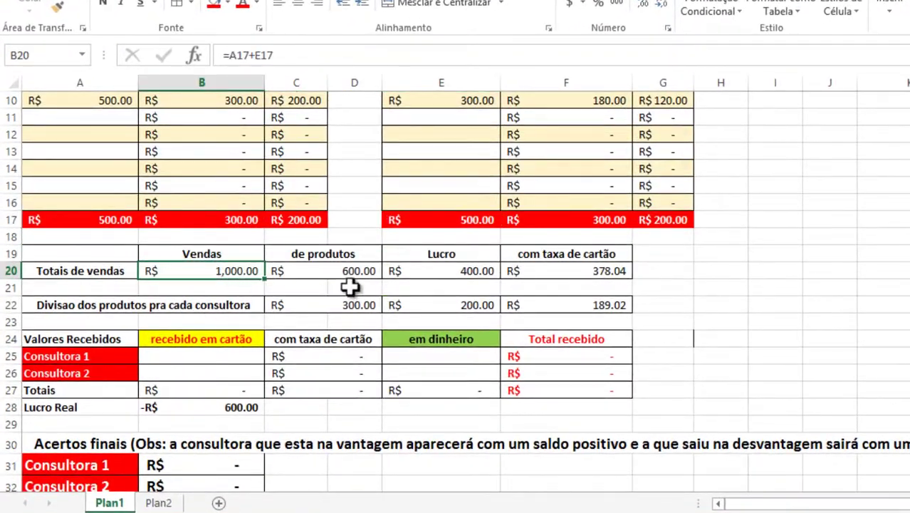
left_click(234, 219)
left_click(576, 222)
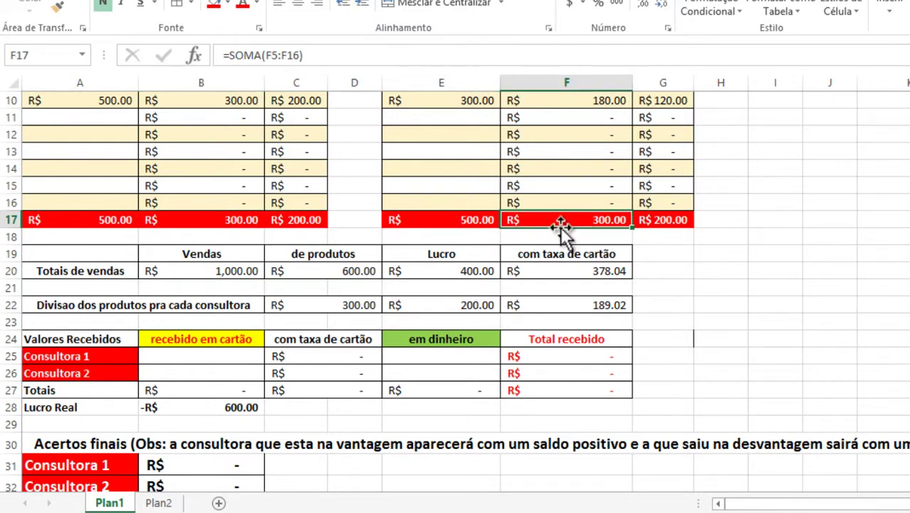
left_click(345, 271)
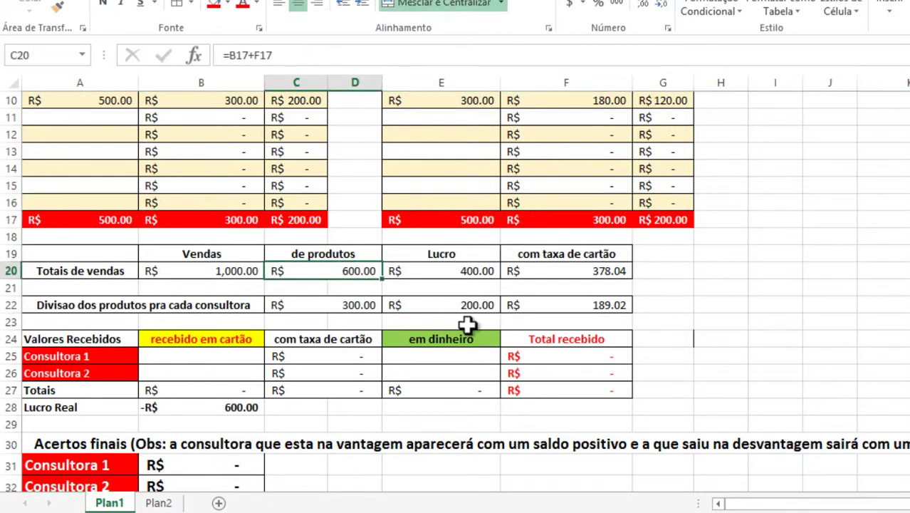
left_click(299, 219)
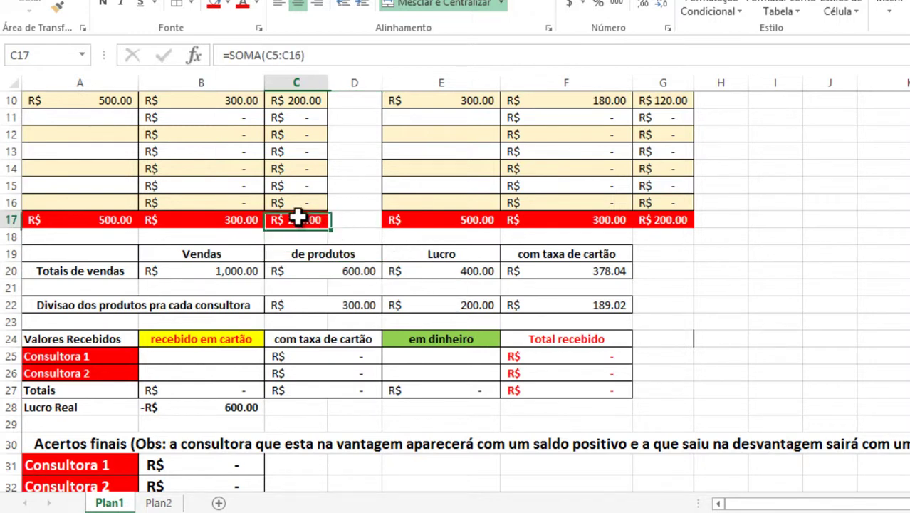
left_click(675, 219)
left_click(478, 270)
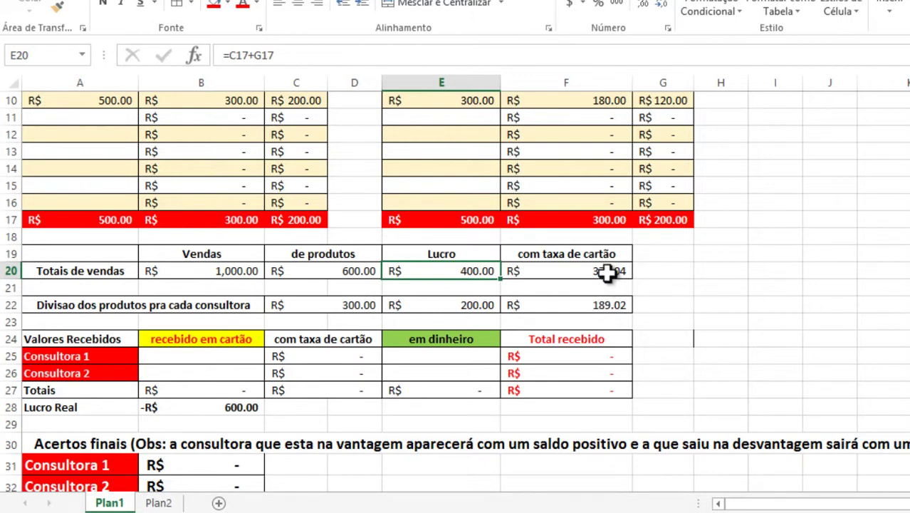
left_click_drag(766, 503, 816, 504)
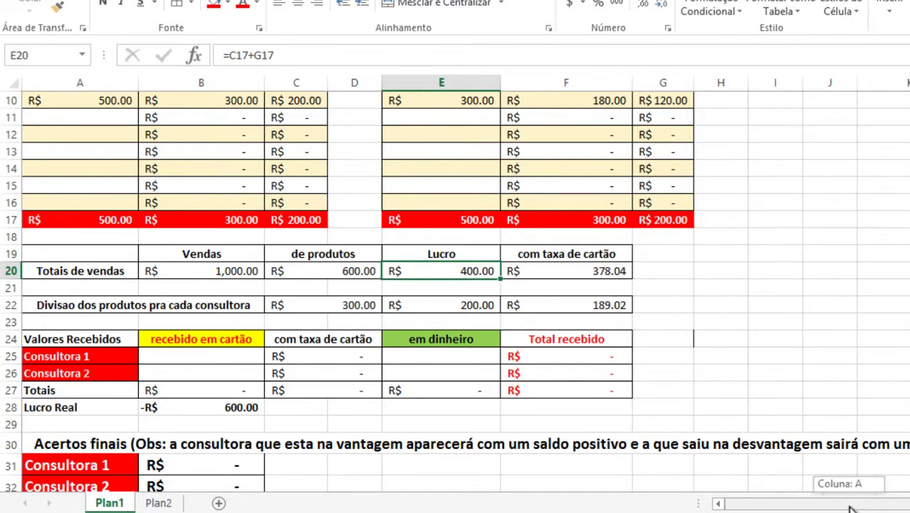
scroll(826, 356, "up", 3)
left_click(733, 225)
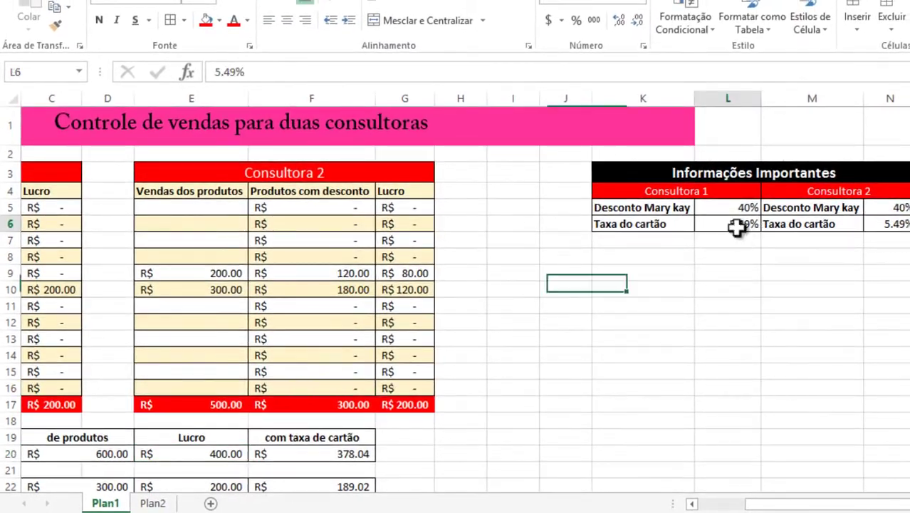
left_click(890, 225)
left_click_drag(883, 503, 805, 504)
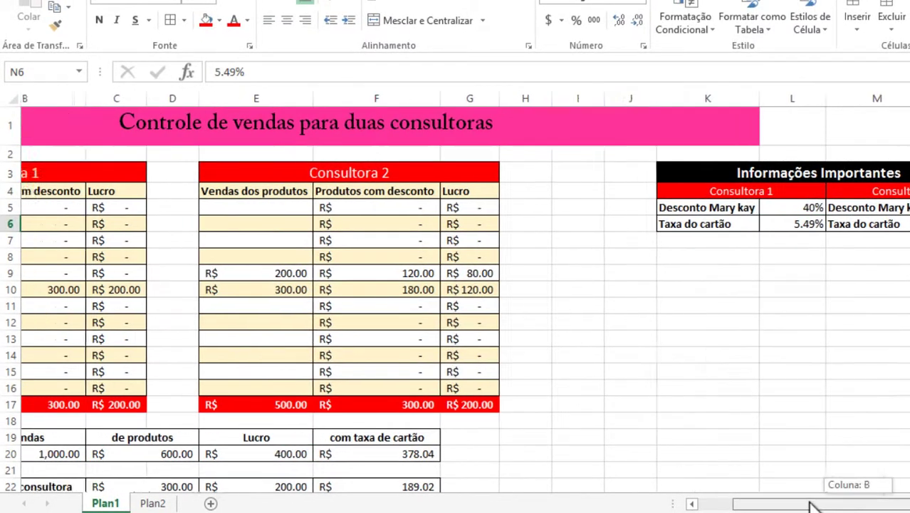
left_click(591, 452)
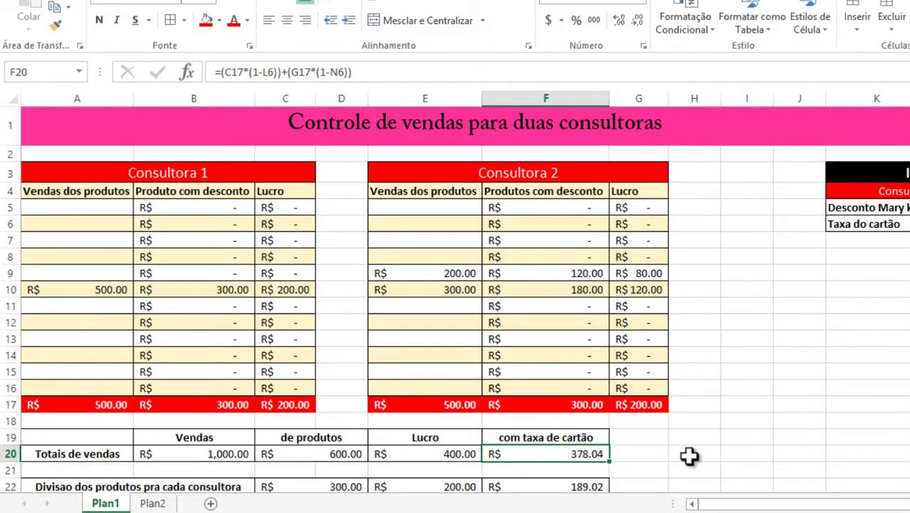
scroll(694, 446, "down", 3)
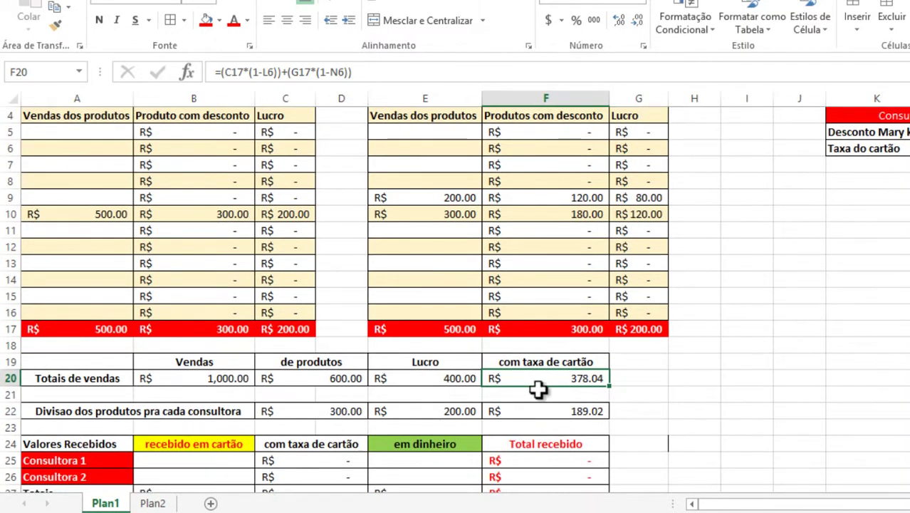
left_click(72, 411)
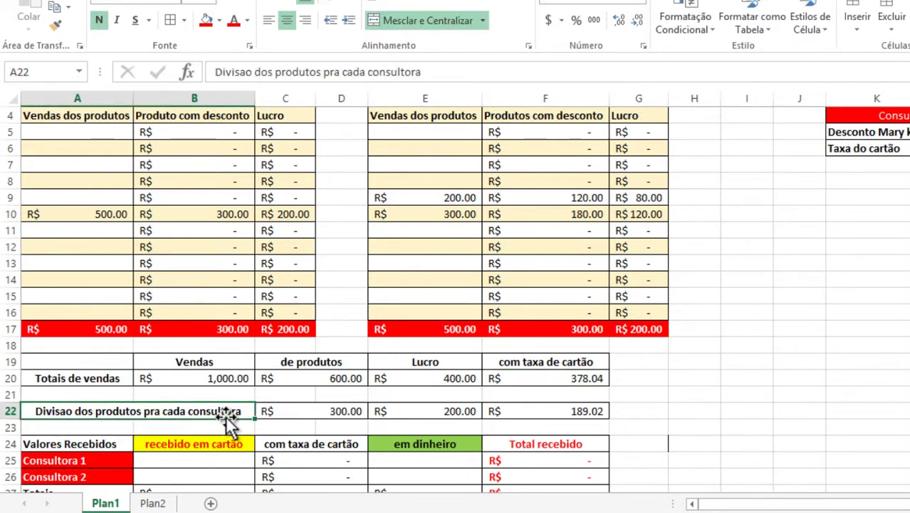
left_click(339, 383)
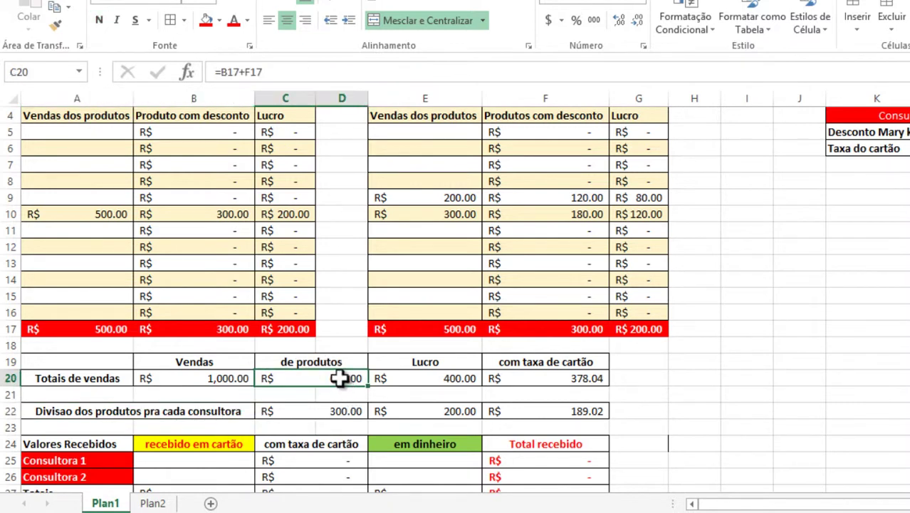
left_click(327, 406)
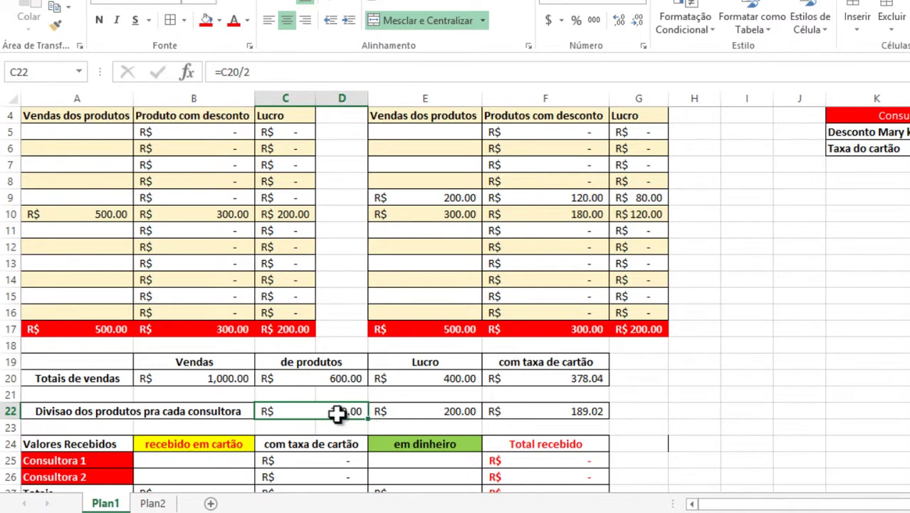
left_click(452, 381)
left_click(457, 409)
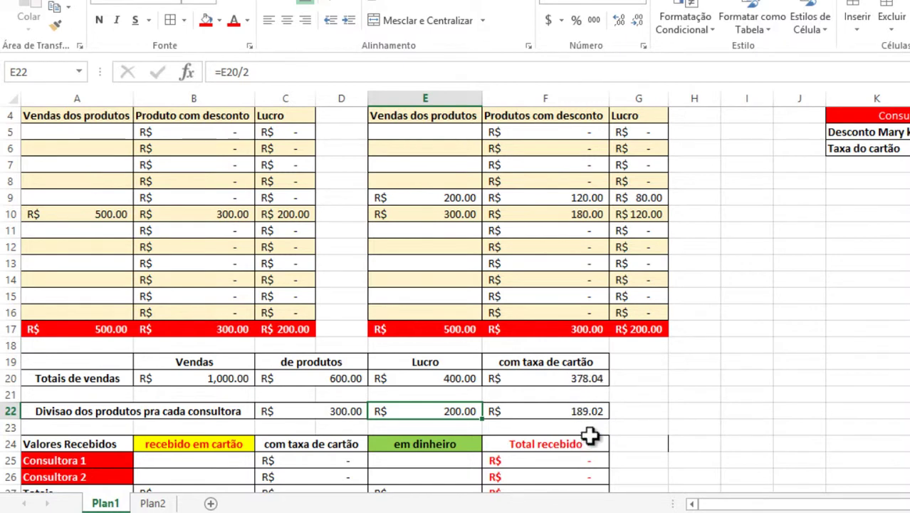
left_click(594, 416)
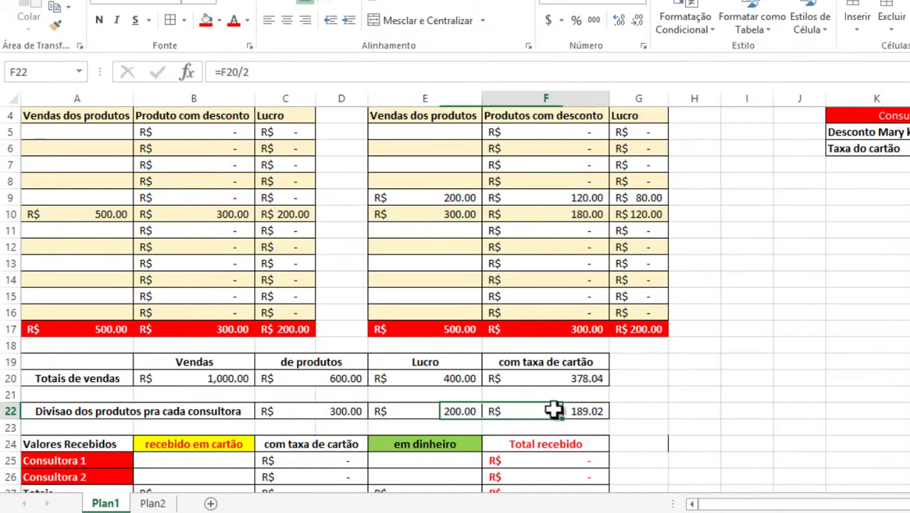
scroll(662, 423, "down", 1)
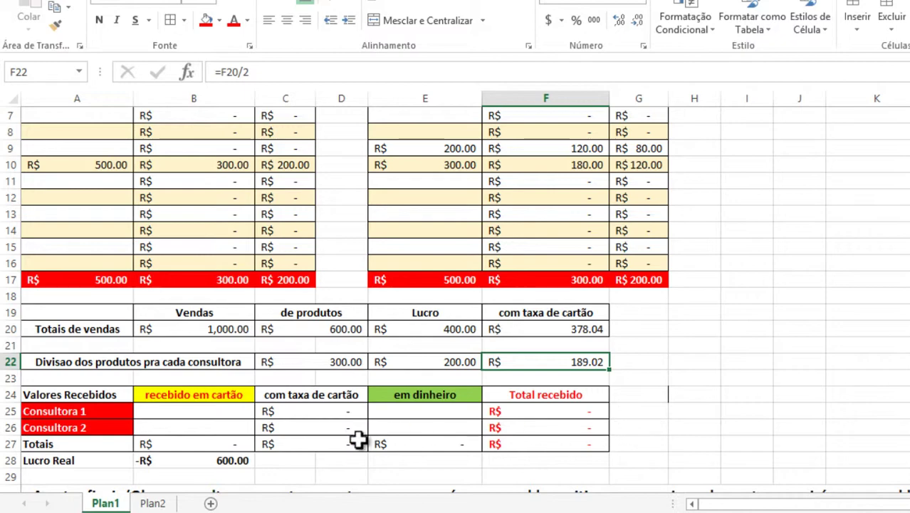
scroll(311, 396, "down", 1)
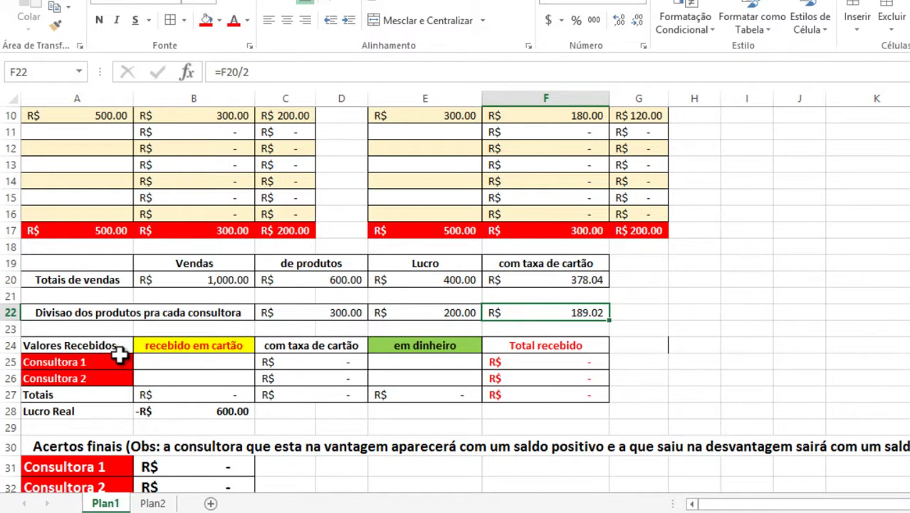
Review the recebido em cartão, com taxa de cartão and em dinheiro columns and both 500.00 sales totals
left_click(209, 348)
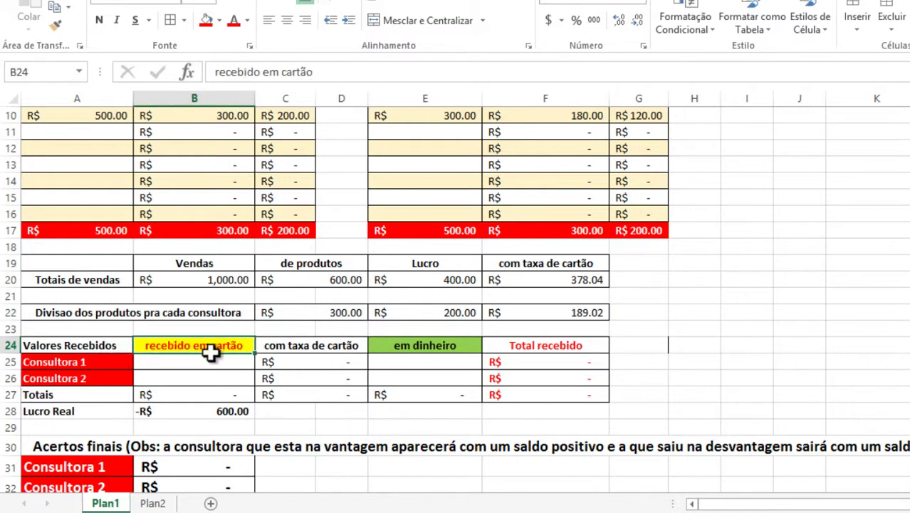
left_click_drag(211, 351, 198, 394)
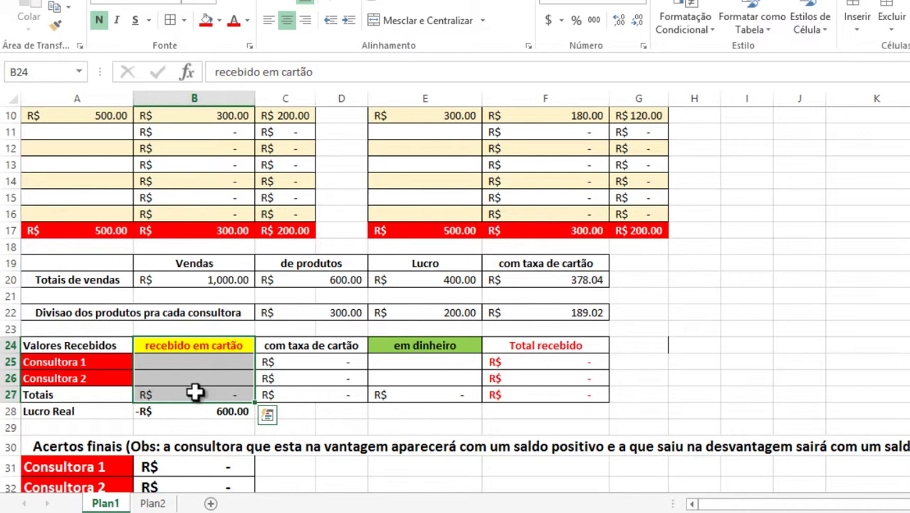
left_click_drag(298, 347, 296, 397)
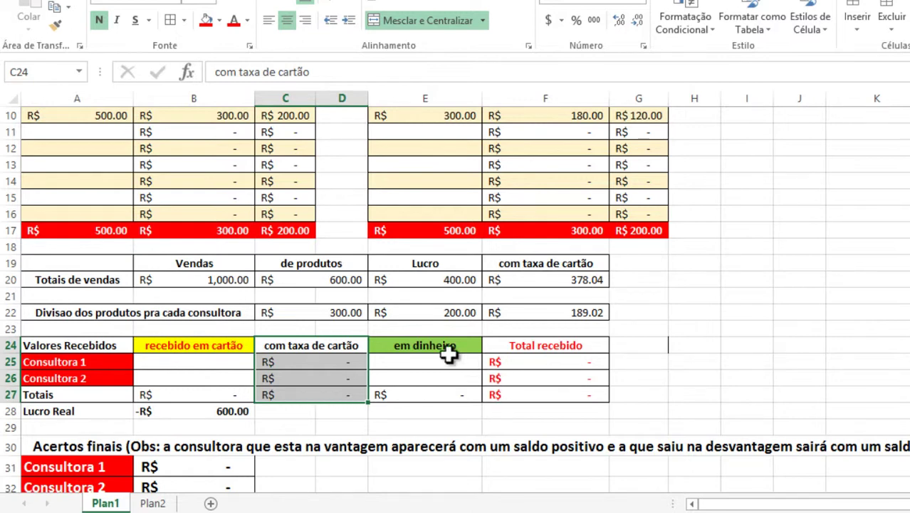
left_click_drag(442, 346, 435, 394)
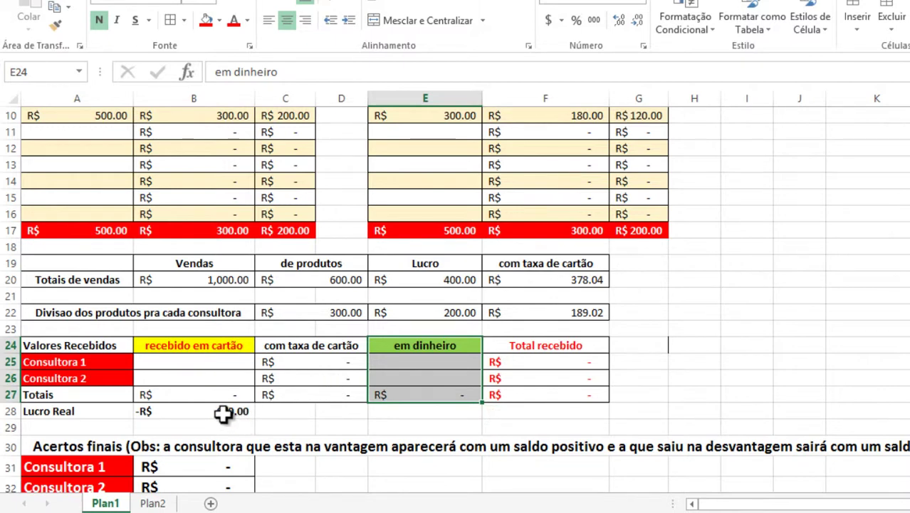
left_click(205, 367)
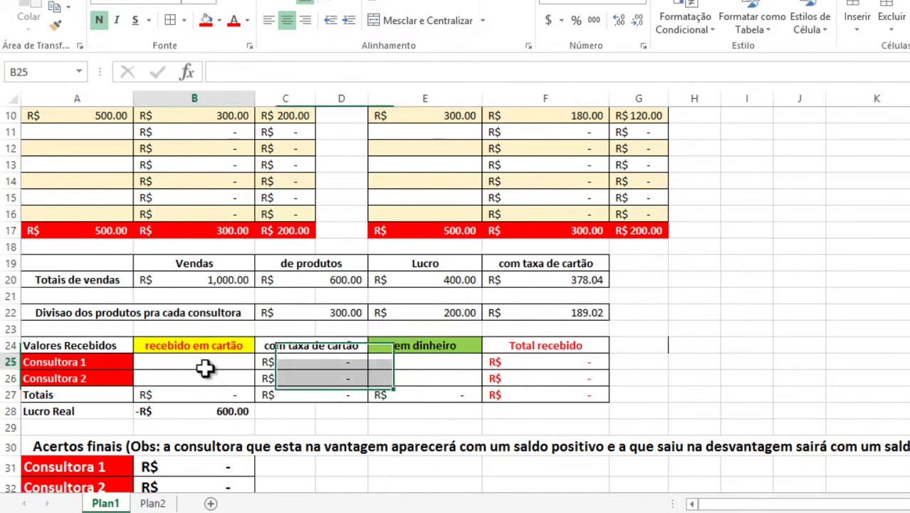
left_click(119, 232)
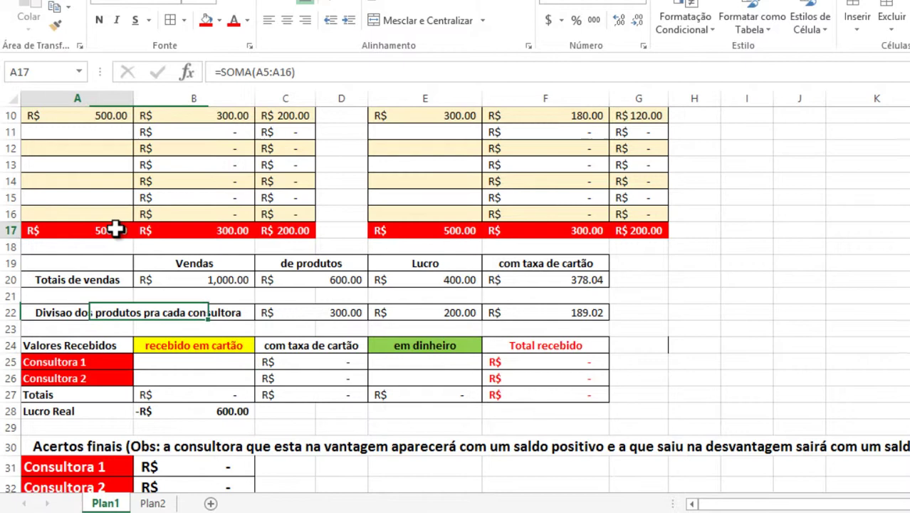
left_click(461, 235)
left_click(248, 361)
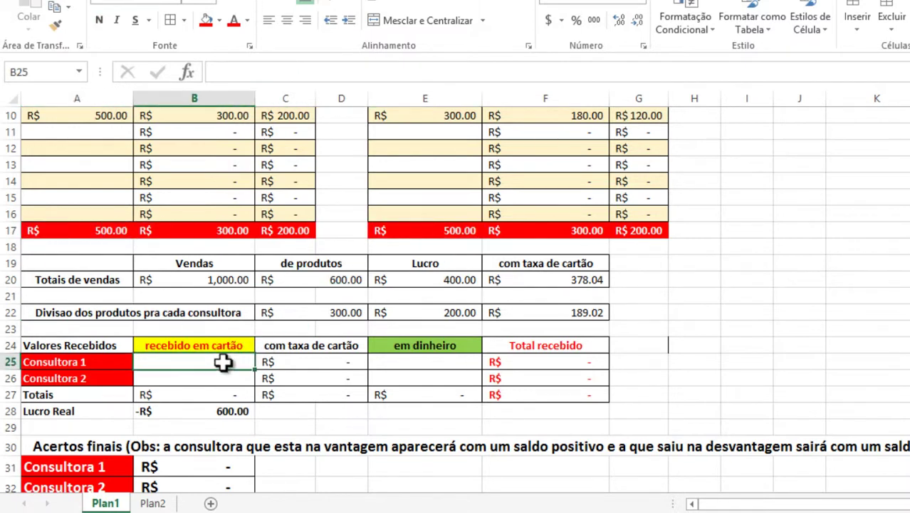
Enter Consultora 1's receipts as 500 by card and 100 cash, and Consultora 2's 400 by card
type("500")
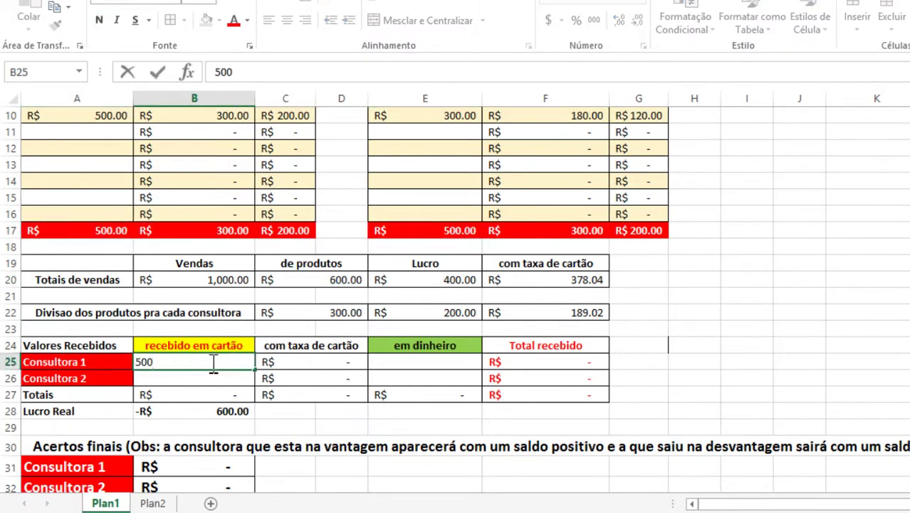
left_click(418, 364)
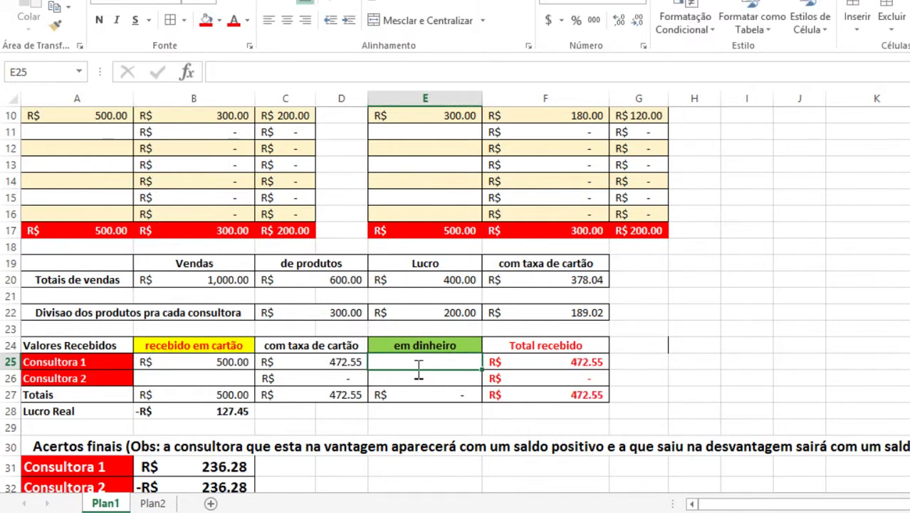
type("100")
left_click(759, 326)
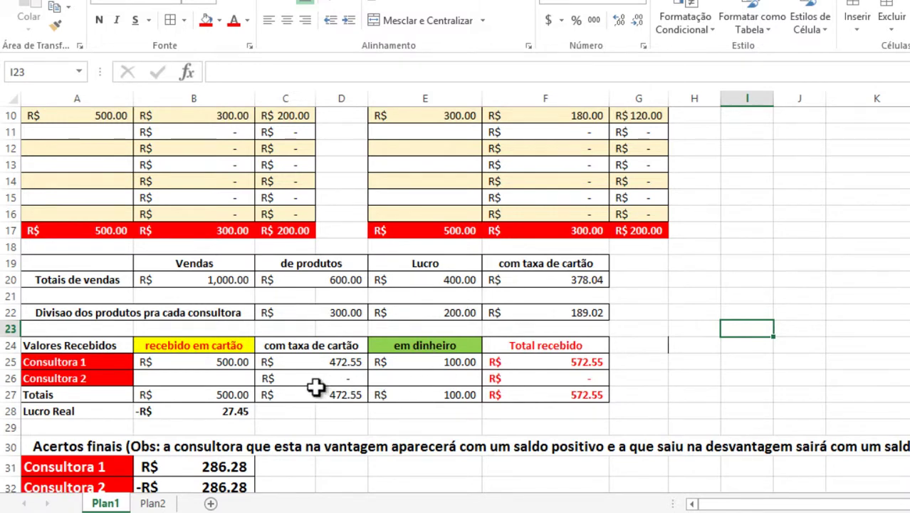
left_click(235, 378)
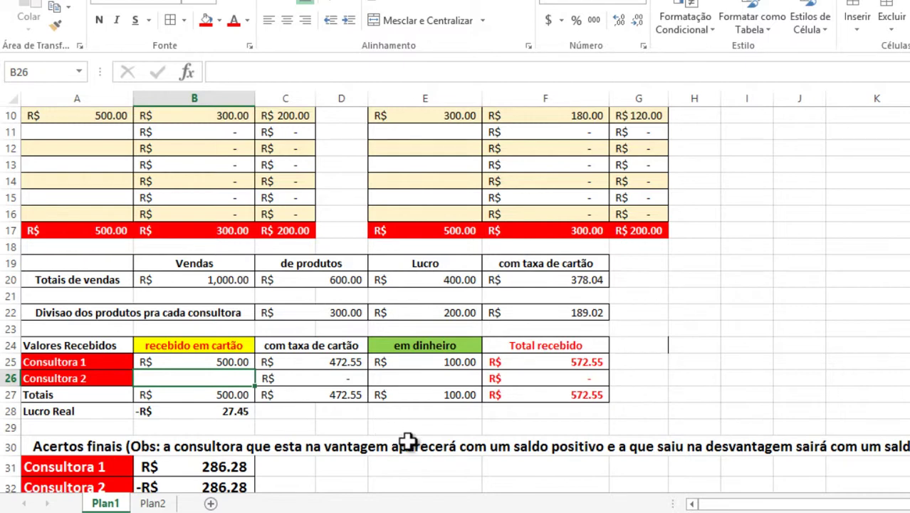
type("400")
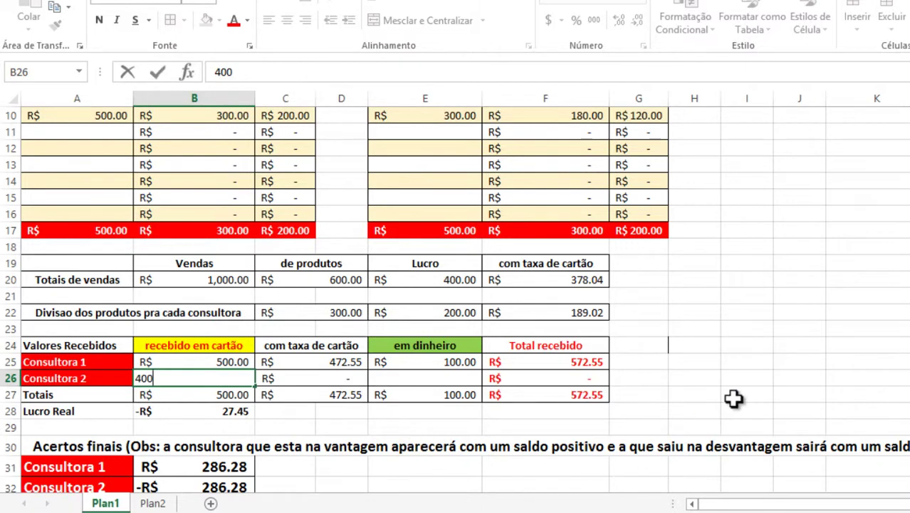
left_click(734, 398)
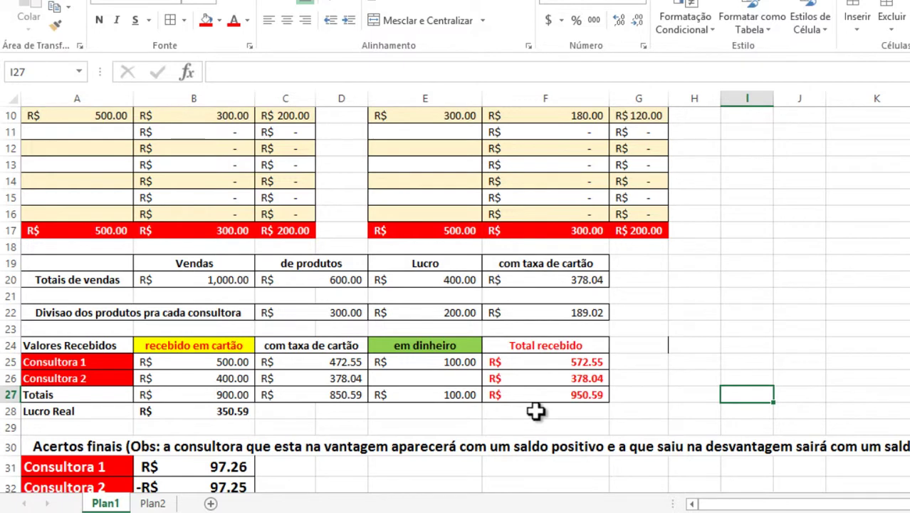
Inspect the Total recebido, card receipt, cash total and Lucro Real formulas in F27, B27, E27 and B28
left_click(586, 396)
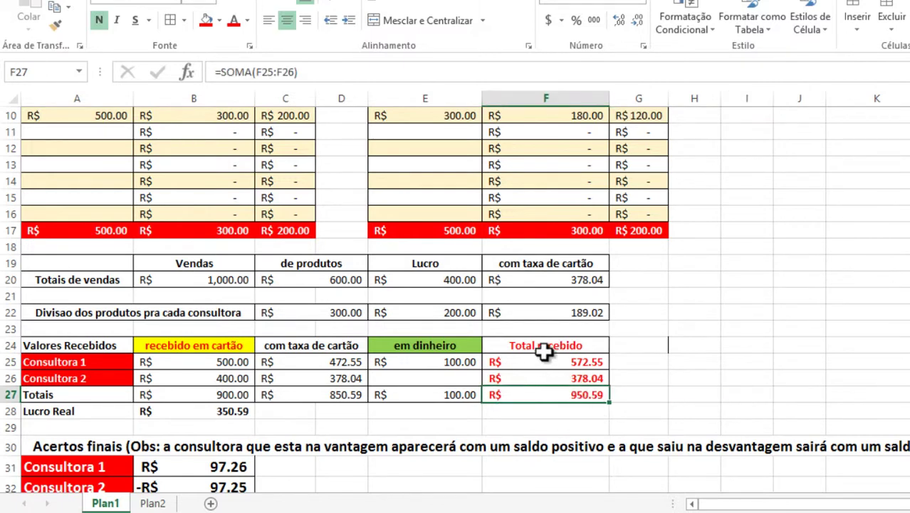
left_click(544, 346)
left_click(587, 395)
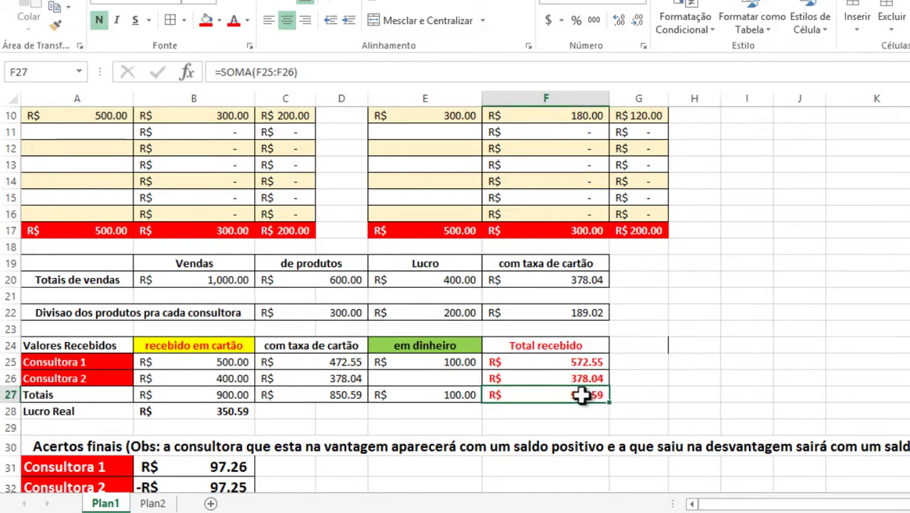
left_click(213, 362)
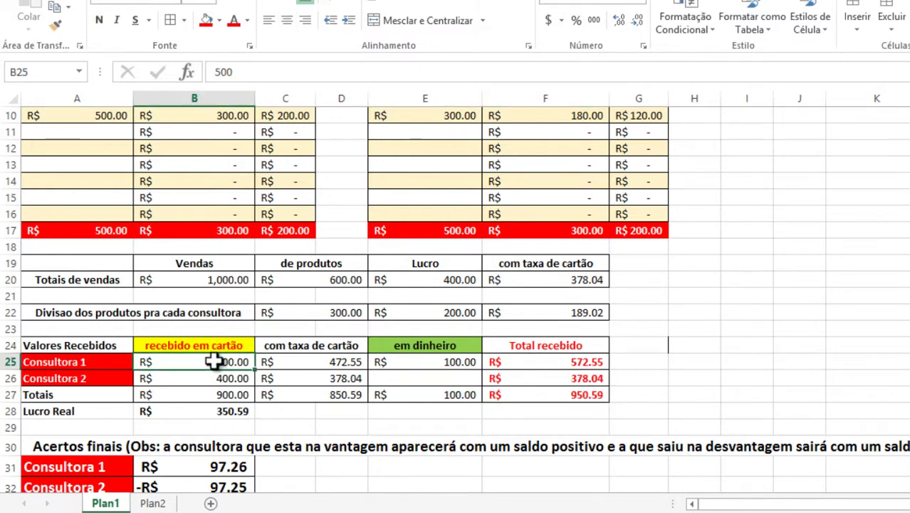
left_click(223, 378)
left_click(228, 395)
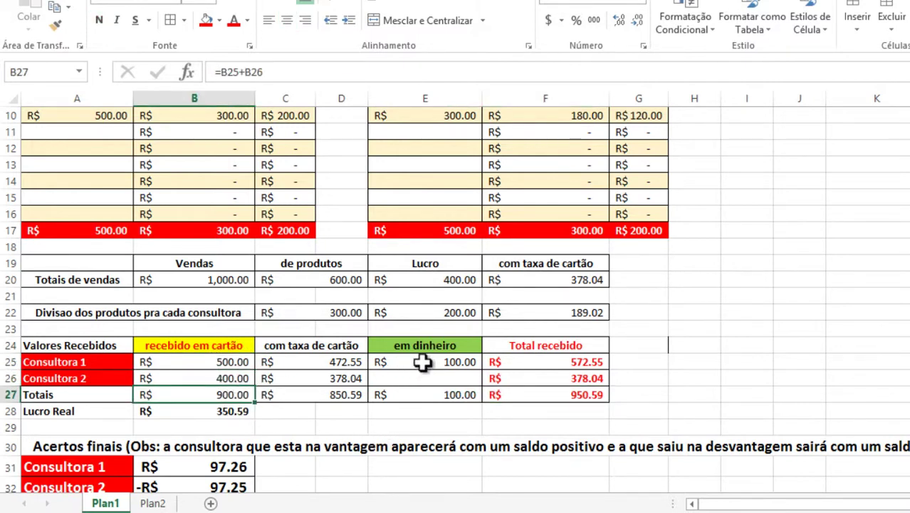
left_click(461, 398)
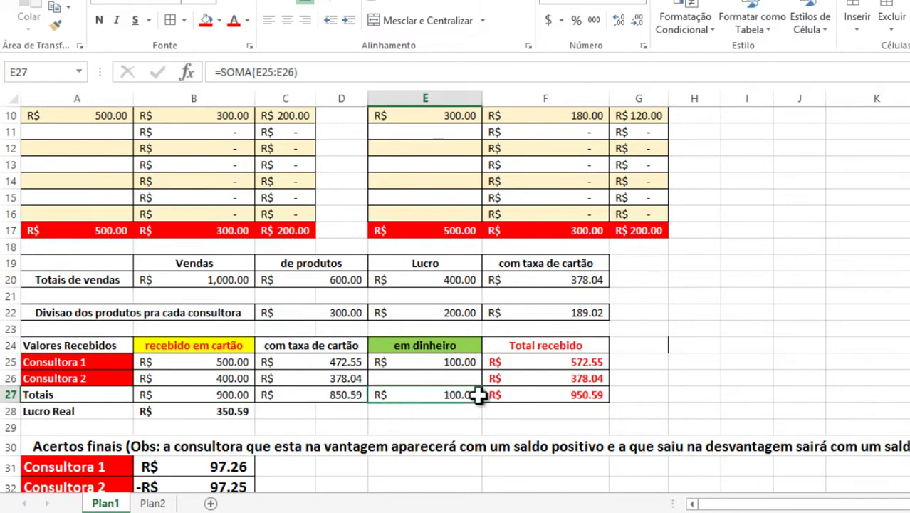
left_click(225, 406)
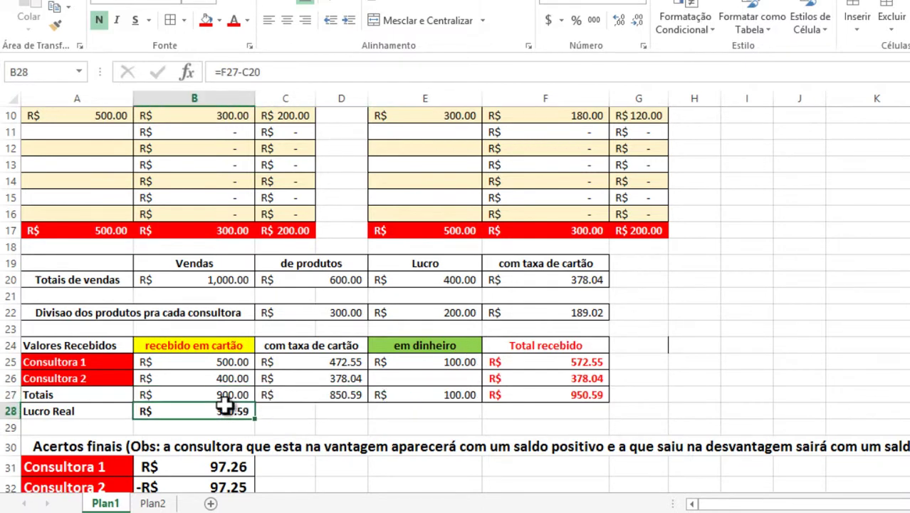
left_click(428, 401)
left_click(245, 400)
left_click(435, 400)
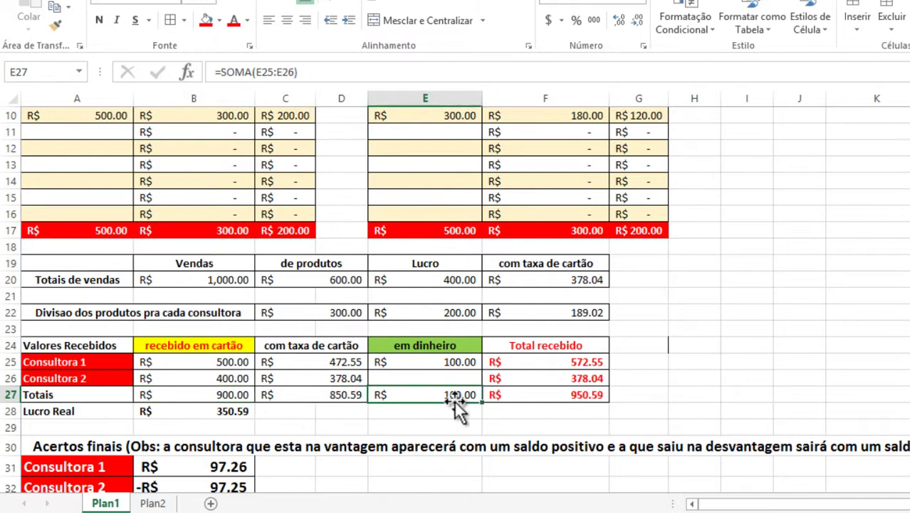
Add cell borders to the Lucro Real row A28:B28
left_click_drag(577, 347, 580, 396)
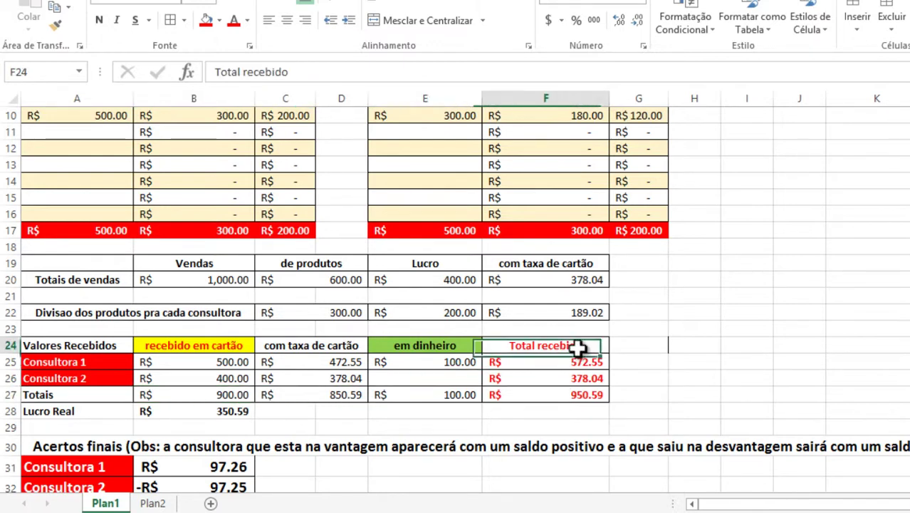
left_click(702, 365)
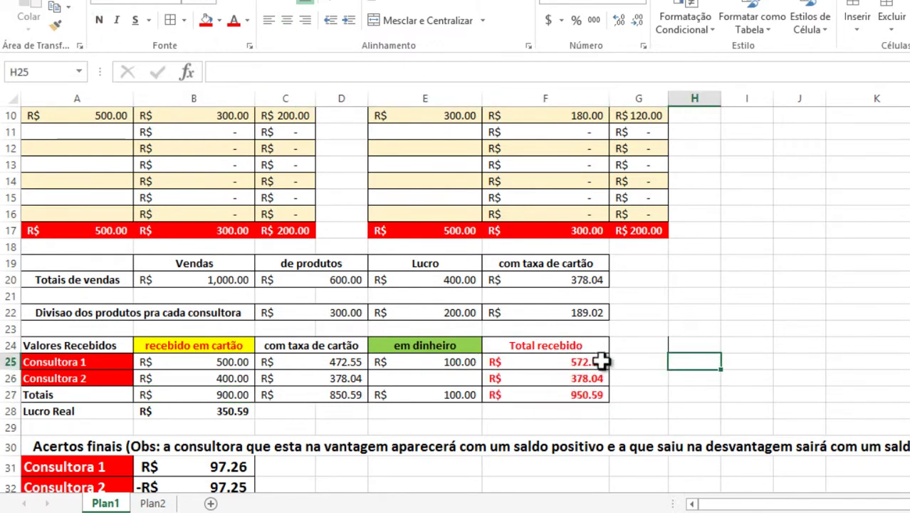
left_click_drag(599, 347, 594, 393)
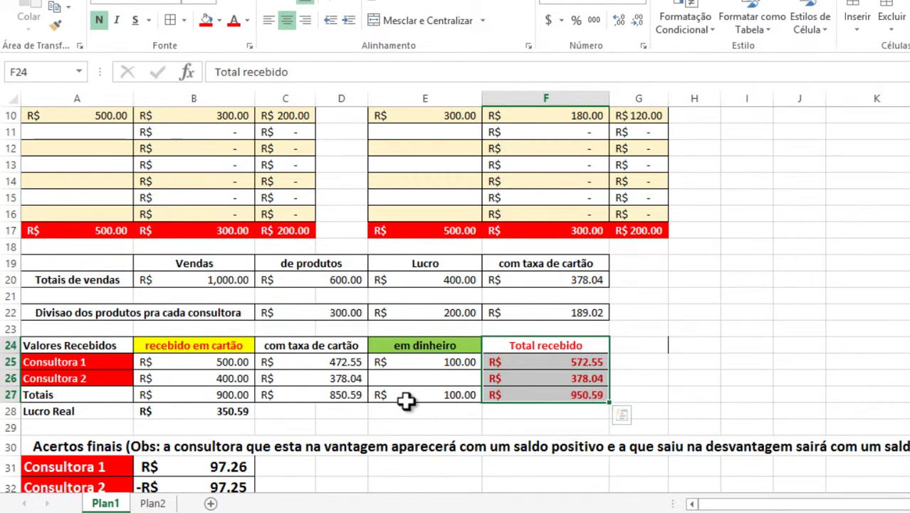
left_click(205, 411)
key("Escape")
left_click_drag(65, 411, 153, 413)
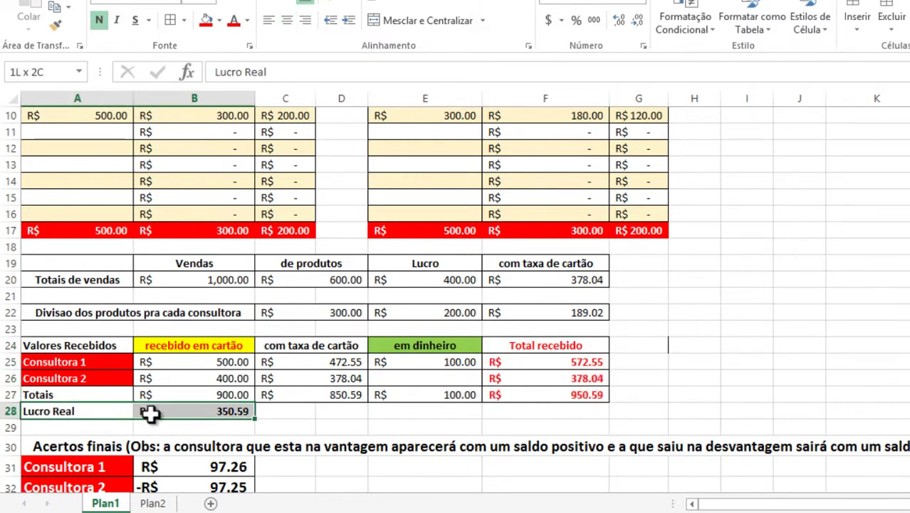
left_click(169, 21)
Trace Lucro Real as the F27 total received minus the C20 product-cost total
left_click(356, 361)
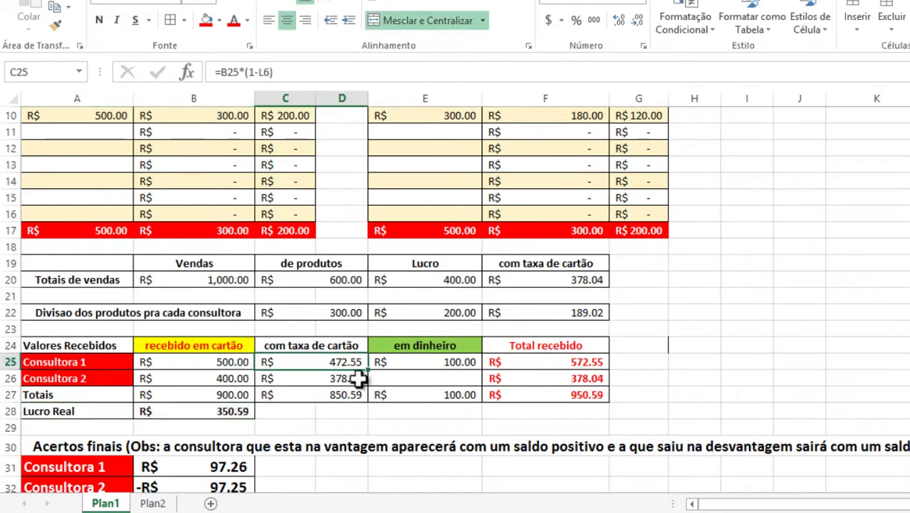
left_click(217, 417)
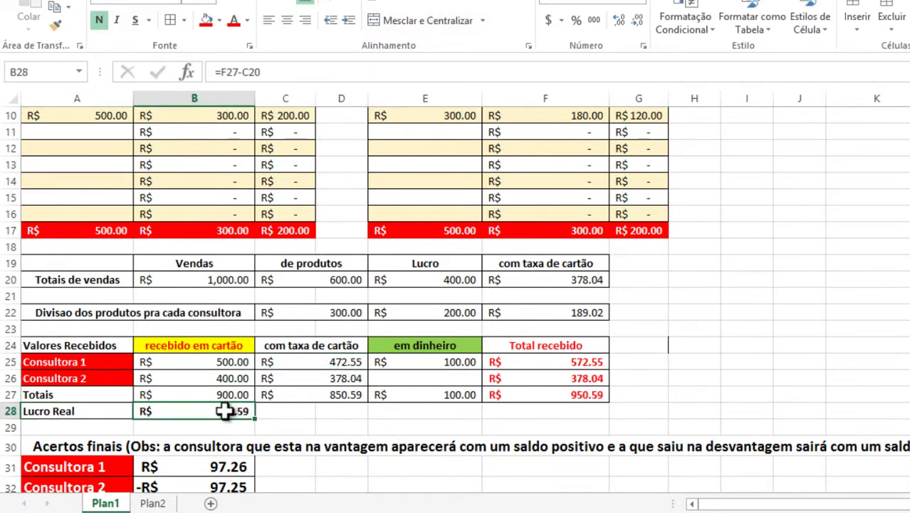
left_click(591, 398)
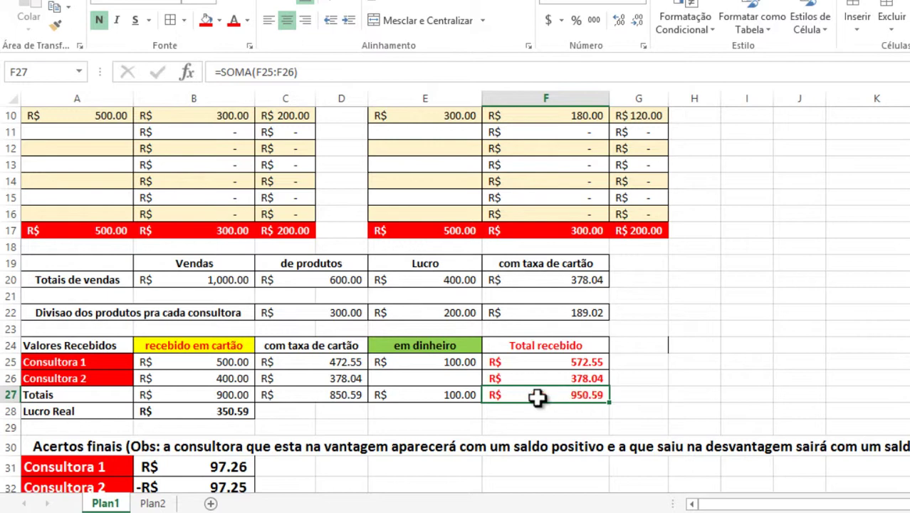
left_click(344, 280)
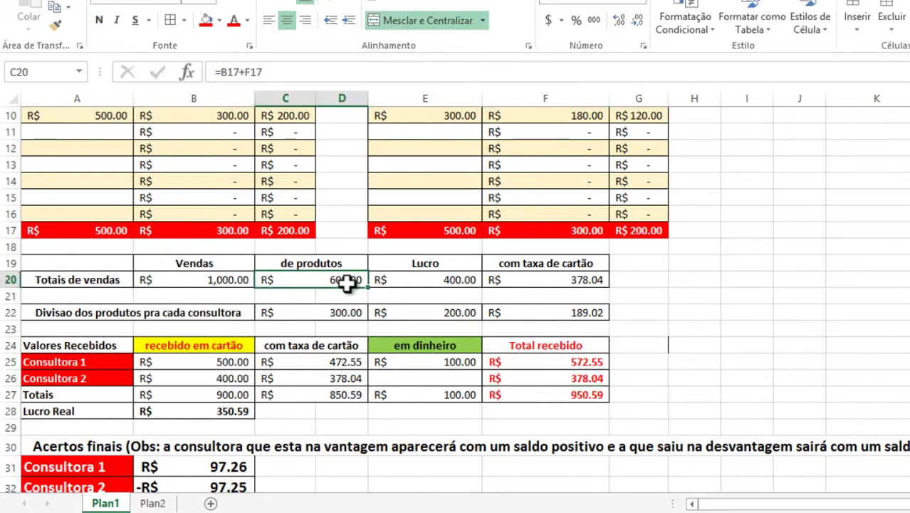
left_click(593, 397)
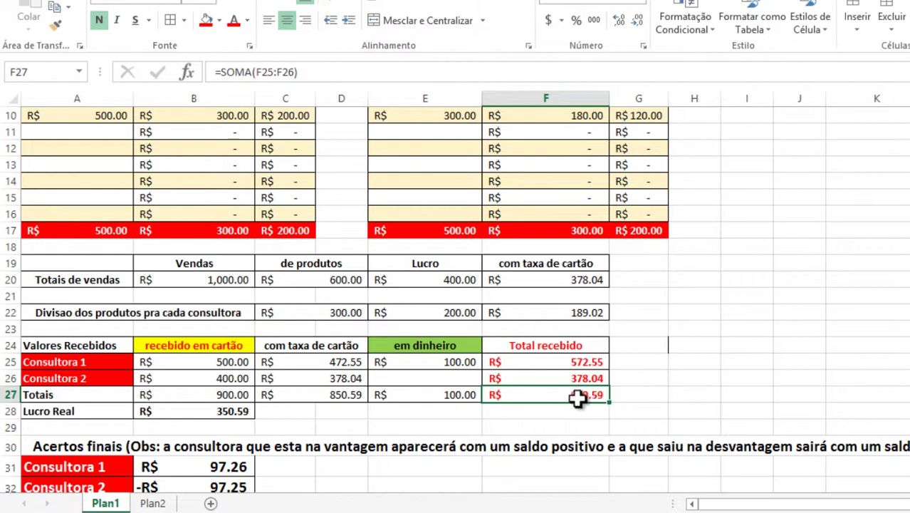
left_click(350, 279)
left_click(565, 401)
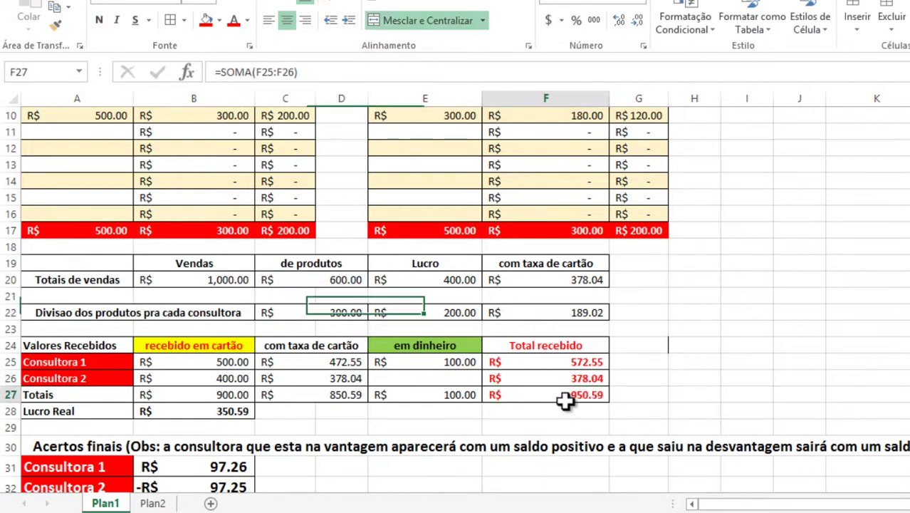
left_click(350, 279)
left_click(544, 398)
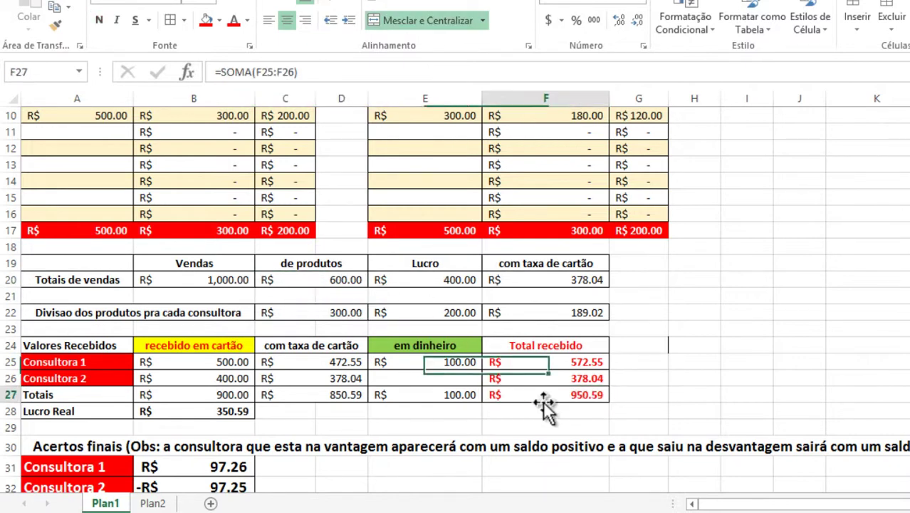
left_click(326, 283)
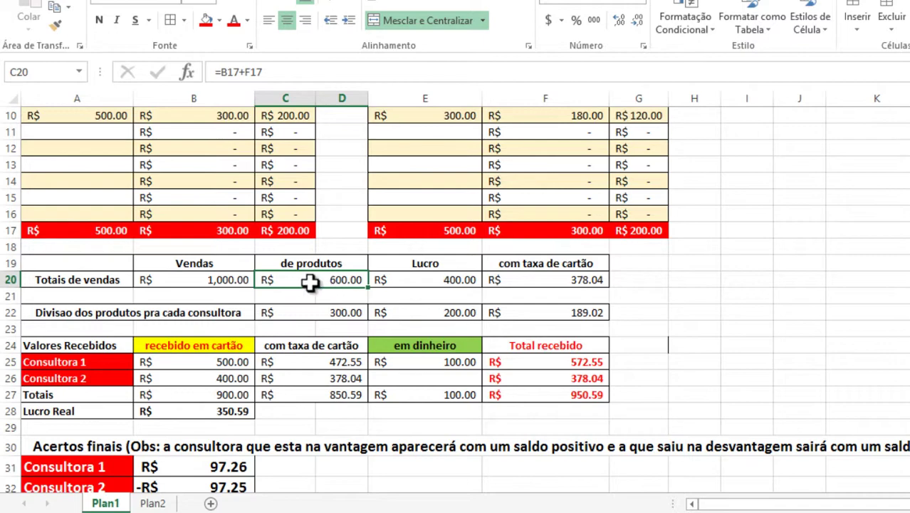
left_click(205, 412)
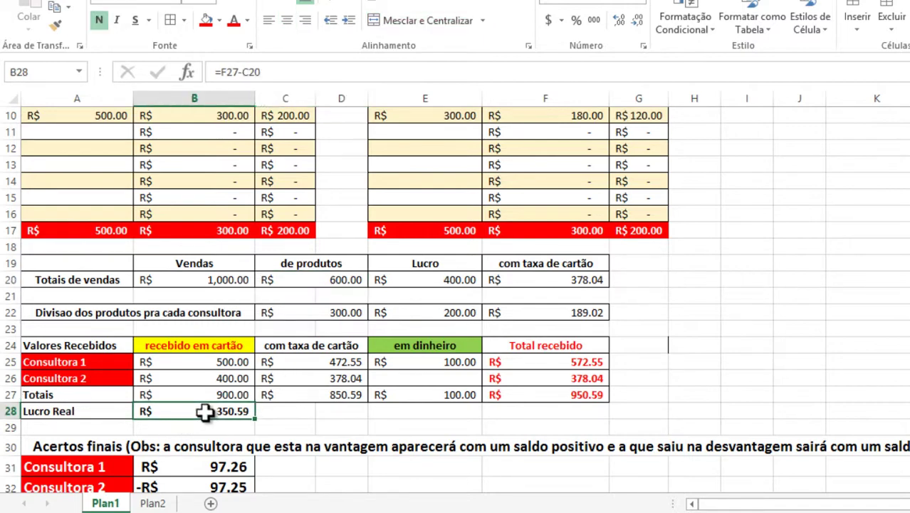
scroll(281, 319, "down", 1)
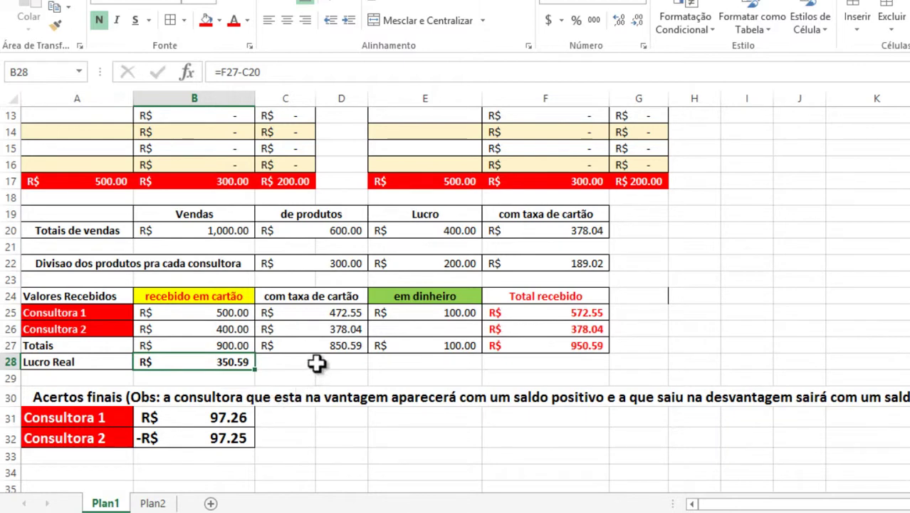
left_click(46, 398)
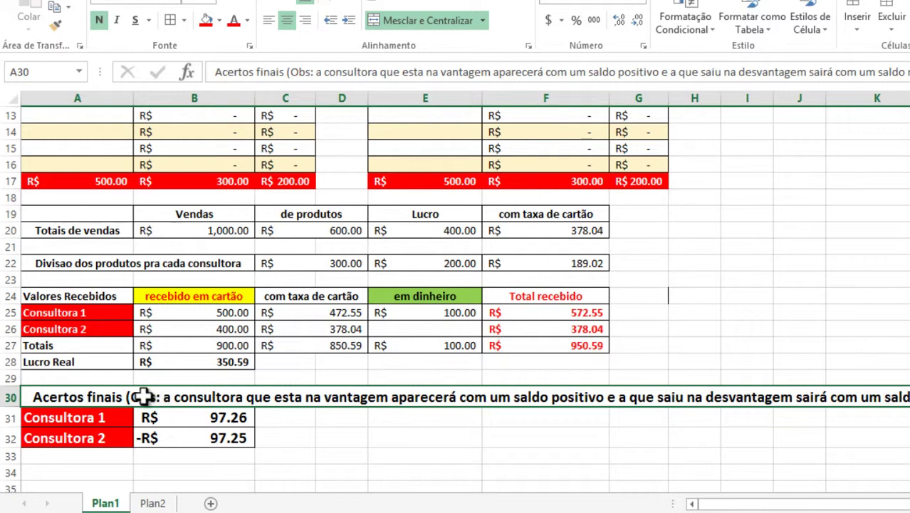
left_click(156, 440)
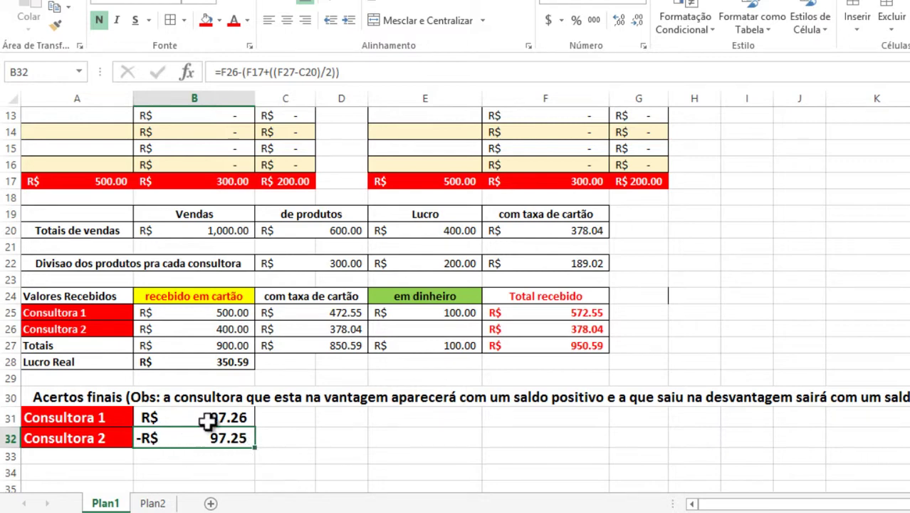
left_click(242, 418)
left_click(249, 436)
left_click(246, 421)
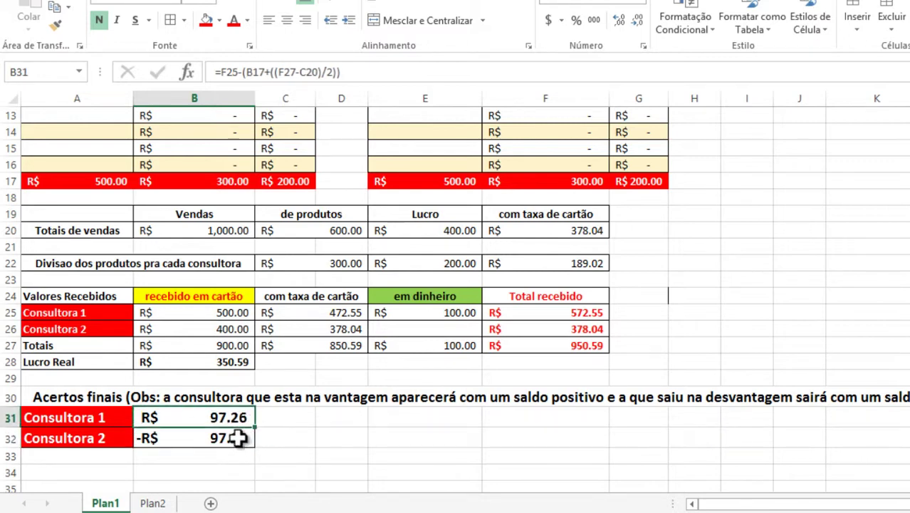
left_click(246, 436)
left_click(241, 417)
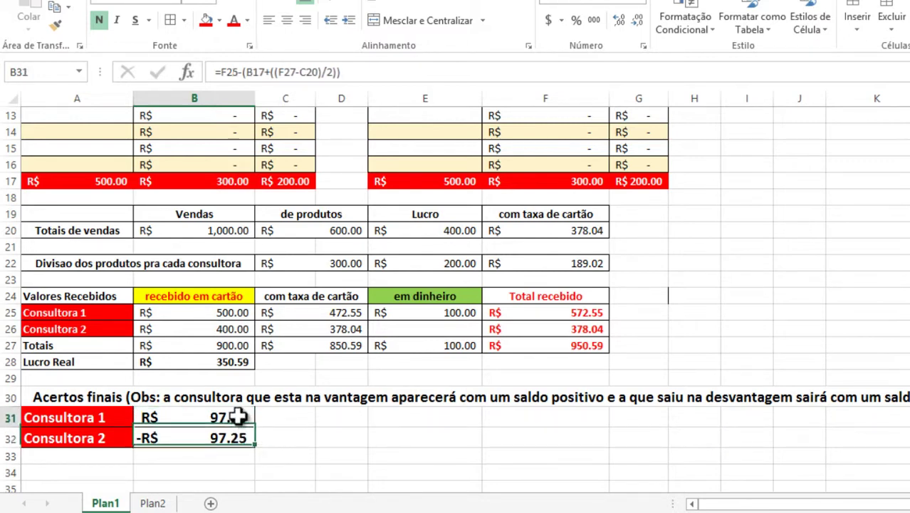
left_click(244, 436)
left_click(242, 420)
left_click(243, 436)
left_click(242, 421)
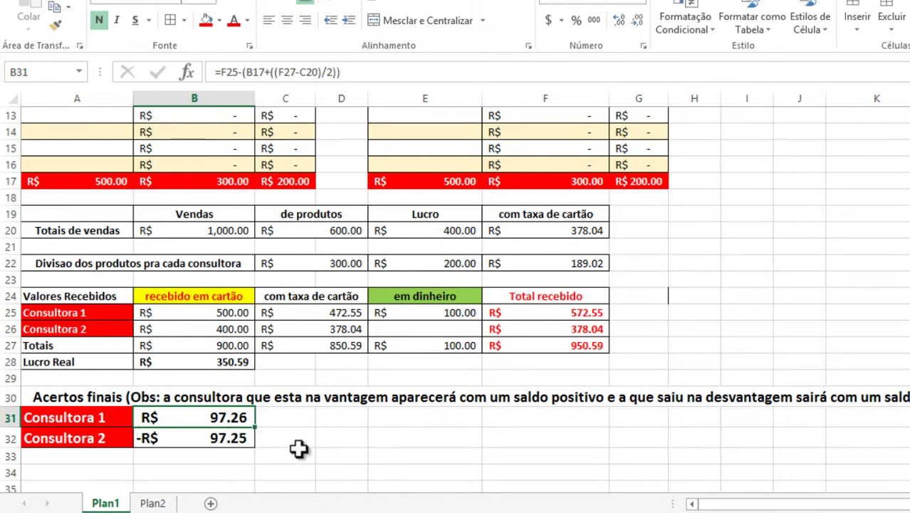
Inspect both consultoras' settlement formulas and select the Acertos finais block, rows 30–32
left_click(174, 438)
left_click(196, 416)
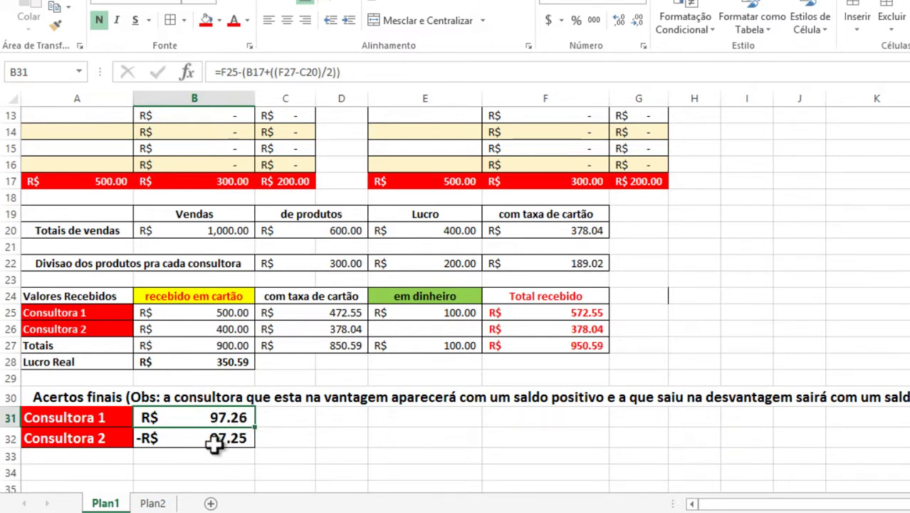
left_click(218, 440)
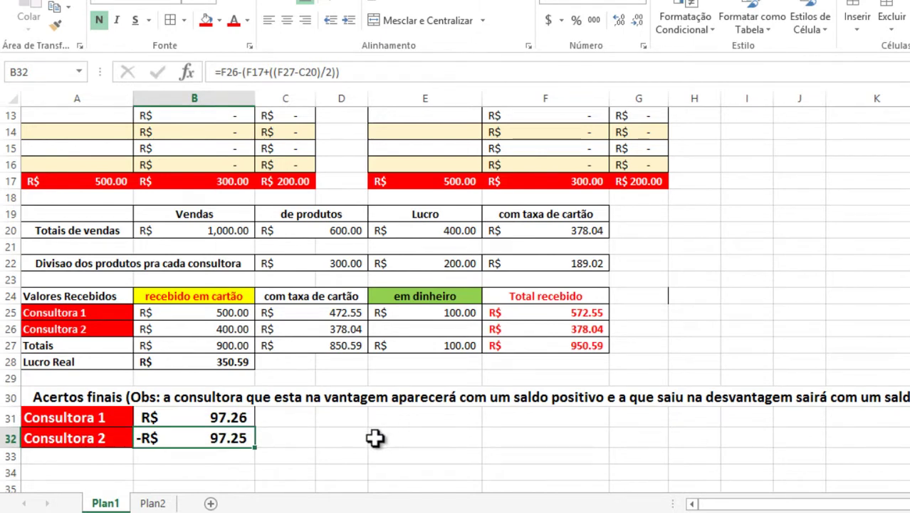
left_click_drag(76, 415, 195, 434)
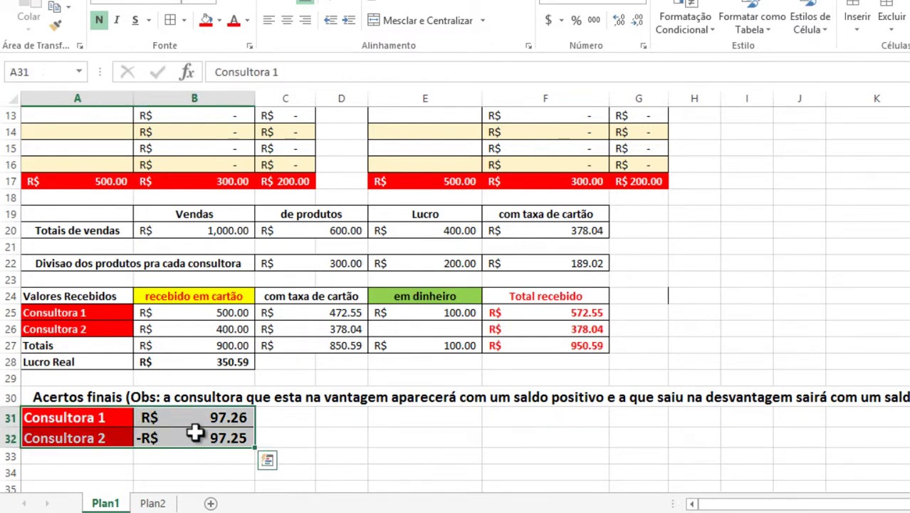
left_click(292, 436)
left_click_drag(75, 397, 205, 428)
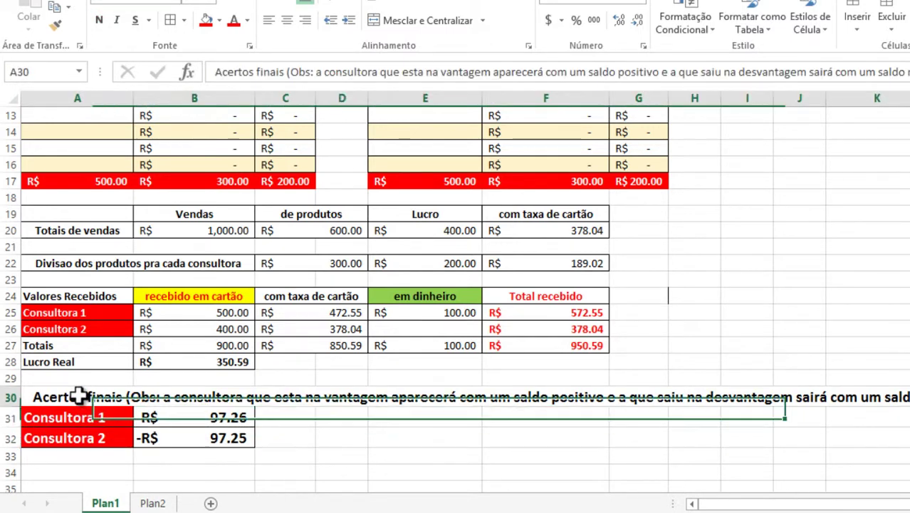
left_click(342, 438)
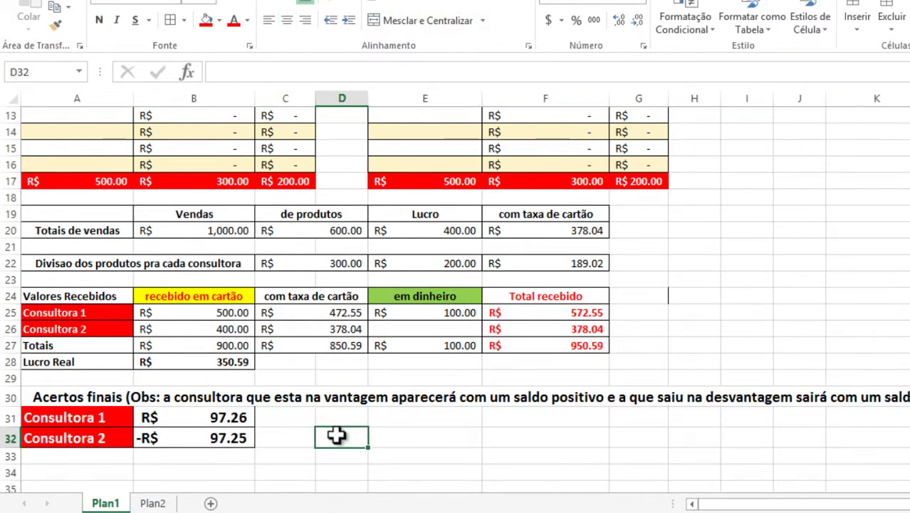
Bold Consultora 1's R$ 97.26 settlement value in B31 with Ctrl+N
left_click(235, 420)
key("ctrl+n")
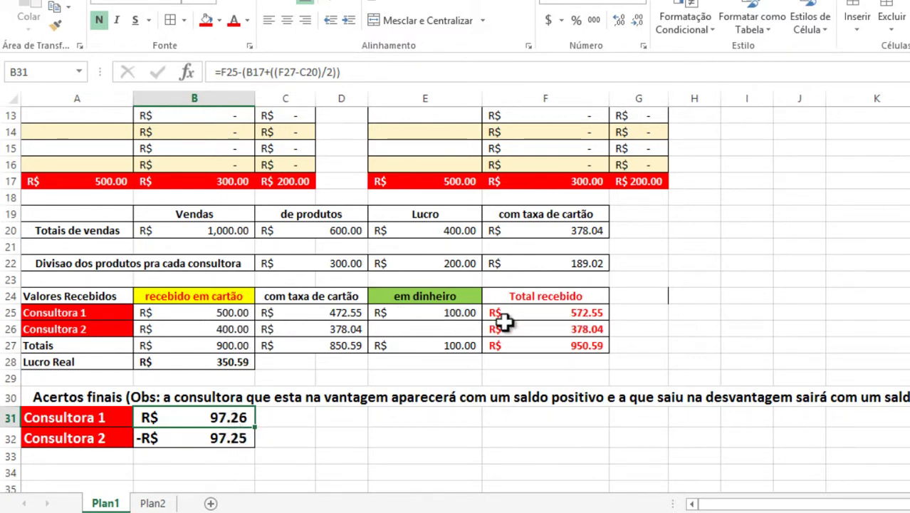
left_click(557, 311)
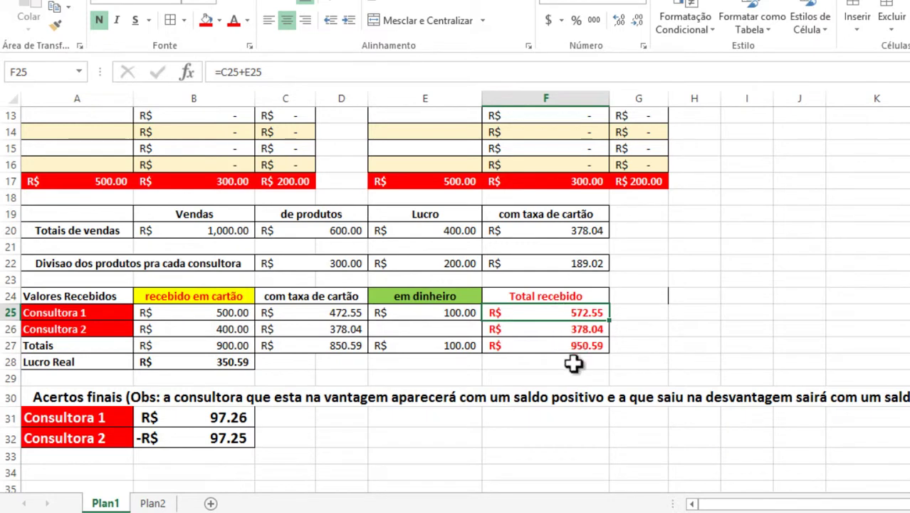
Try a trial value in F32, then clear it before writing the check formula
left_click(548, 440)
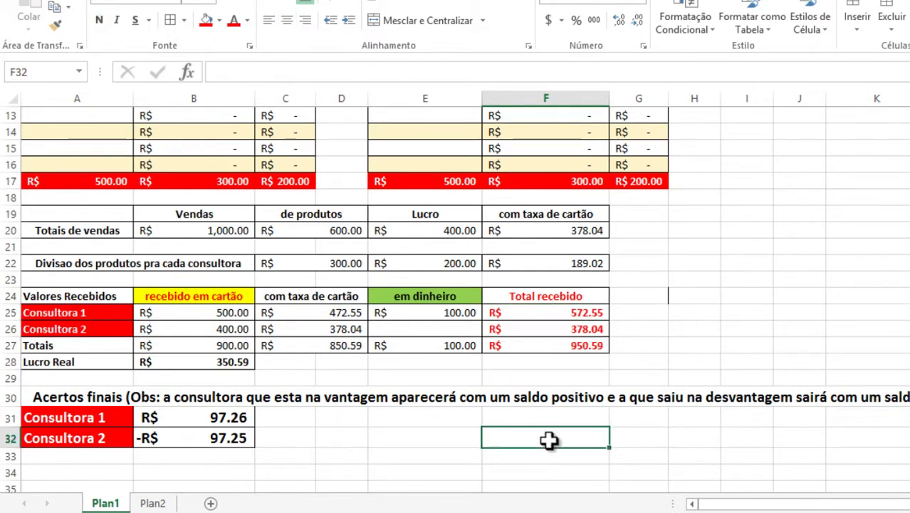
type("572")
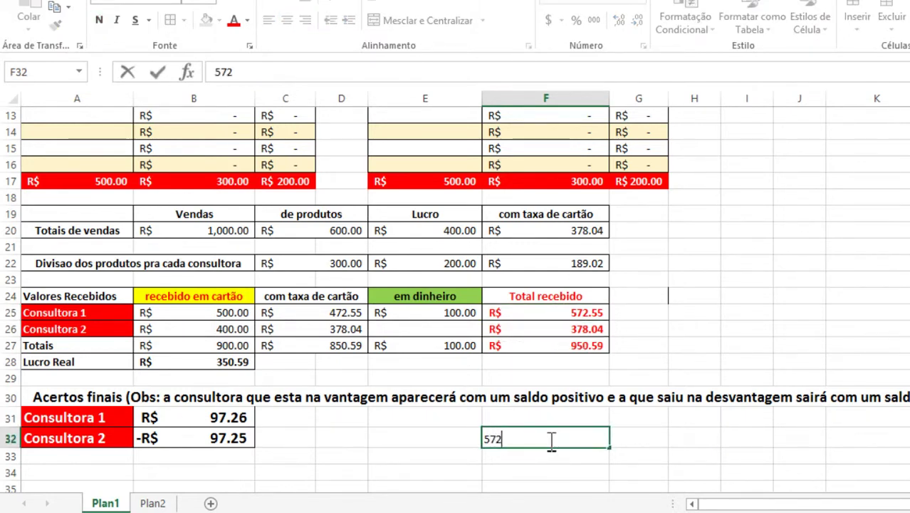
left_click(713, 437)
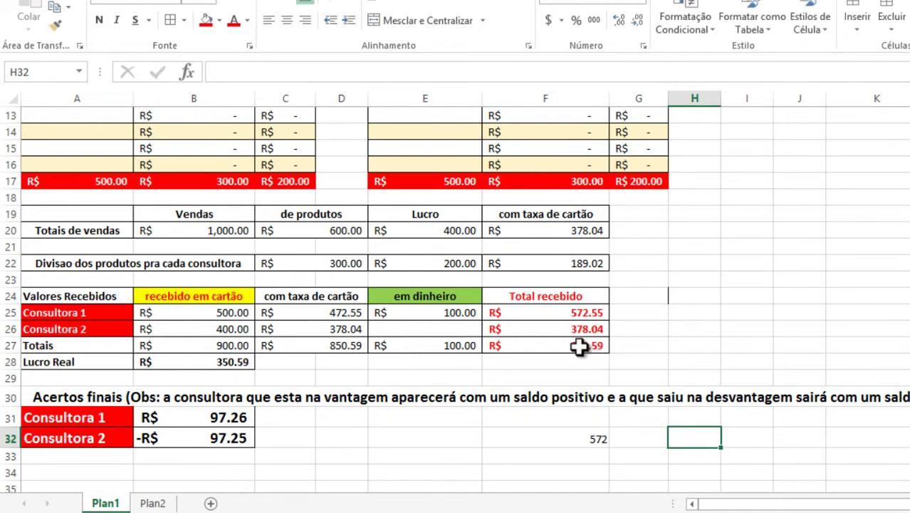
left_click(588, 442)
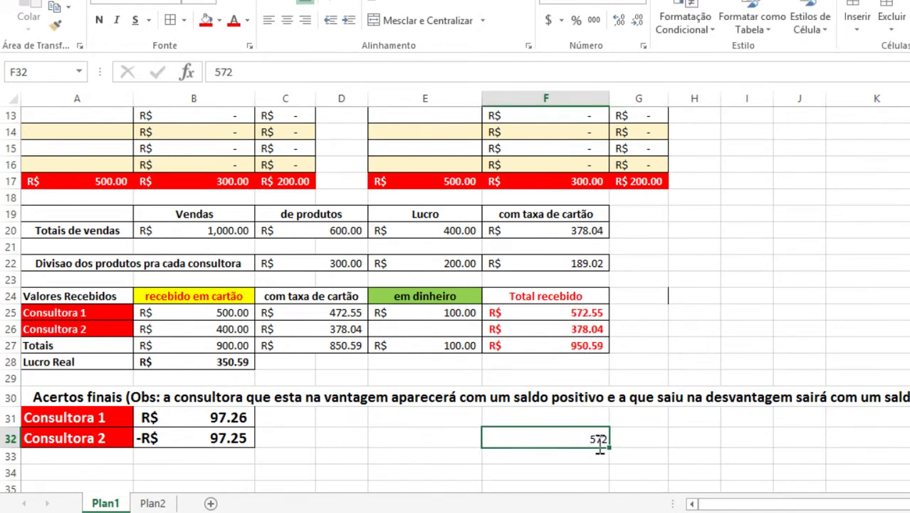
type(".55")
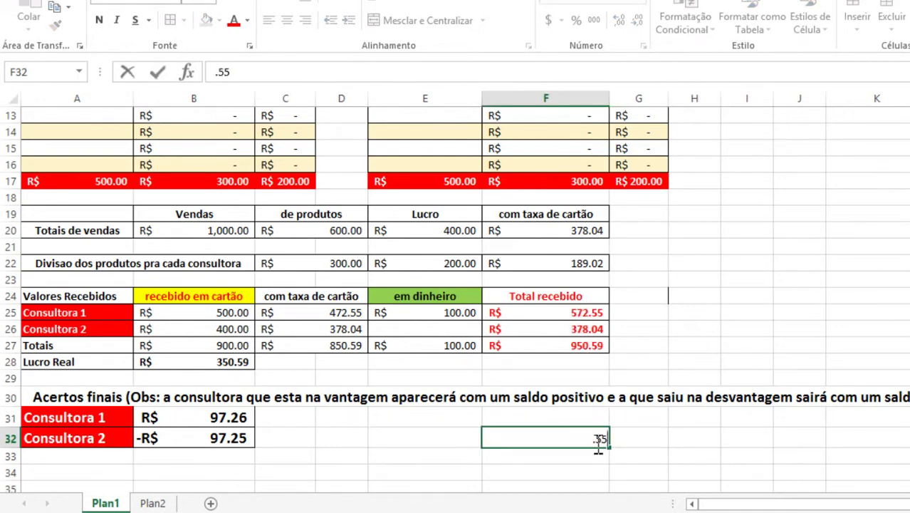
left_click(584, 314)
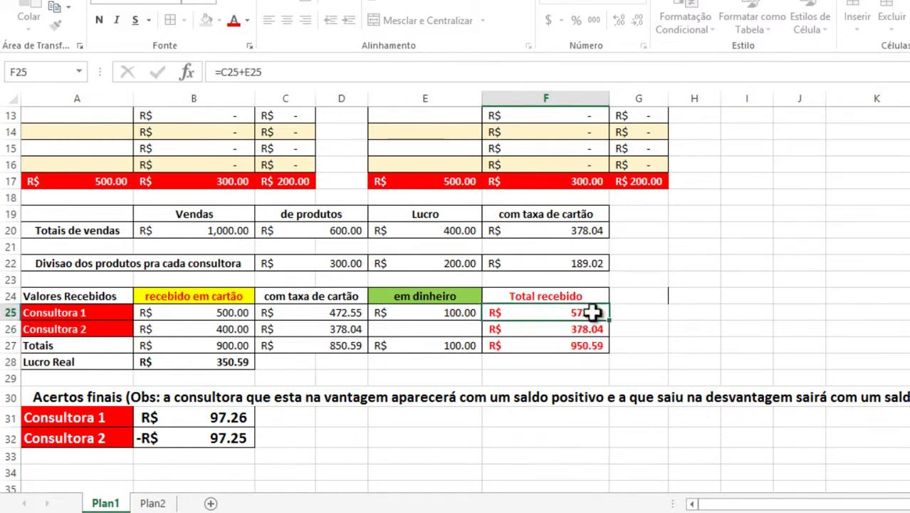
left_click(554, 431)
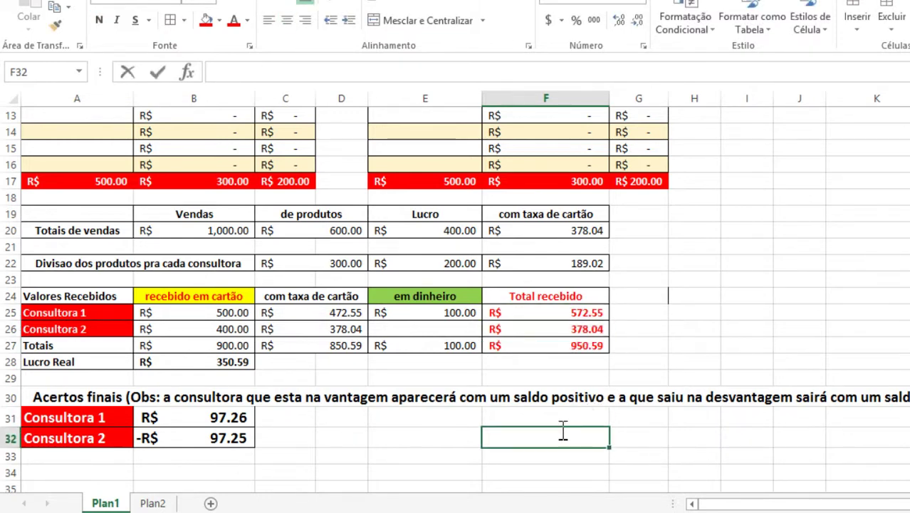
Enter =F25-B17 in F32, giving R$272.55, and move on to F33
type("=")
left_click(598, 313)
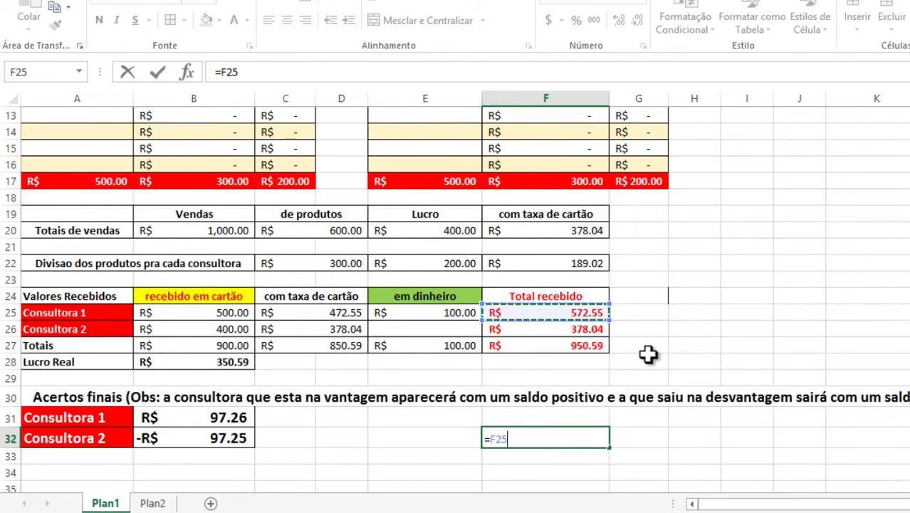
type("-")
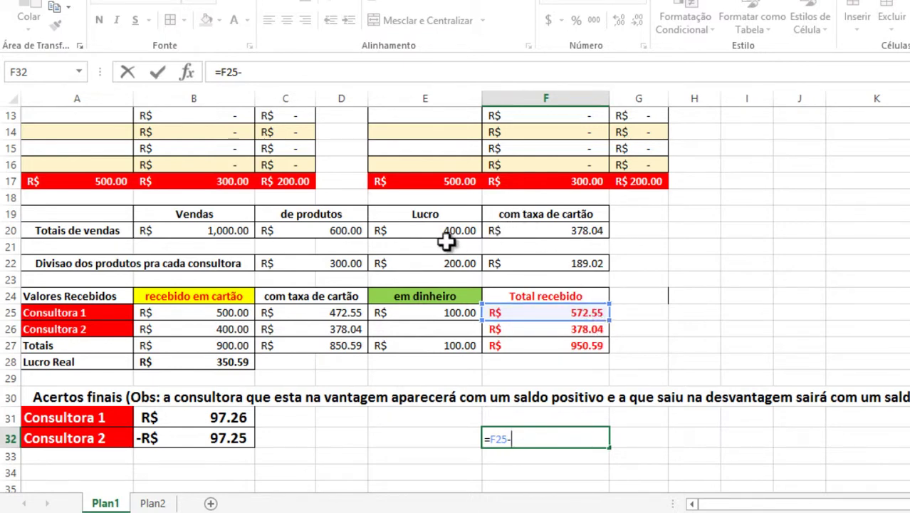
left_click(222, 179)
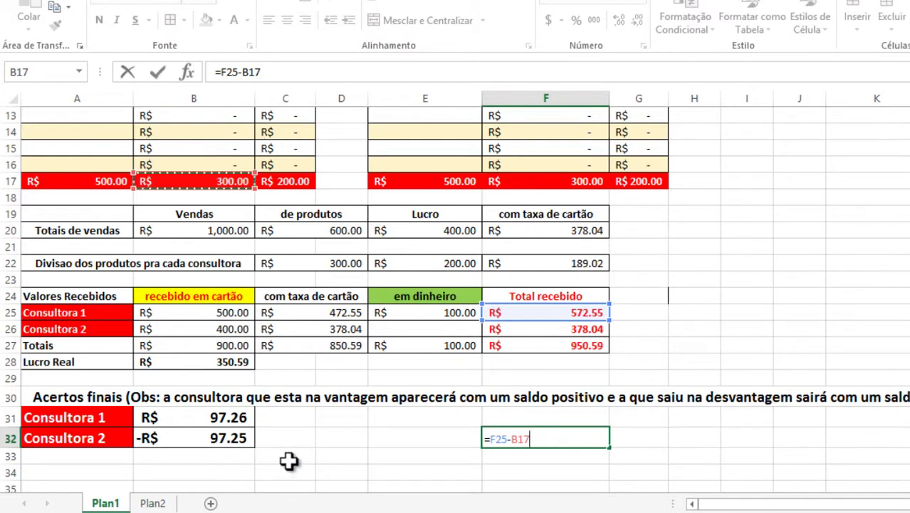
key("Return")
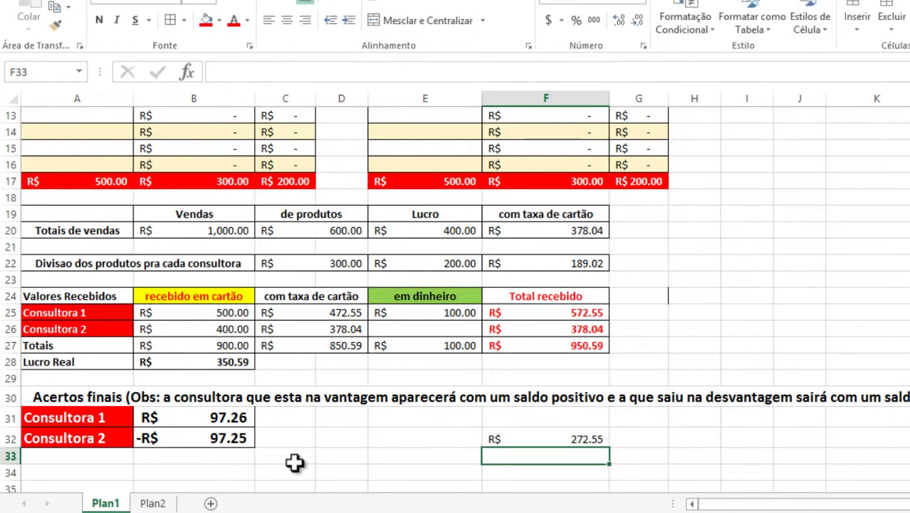
left_click(581, 440)
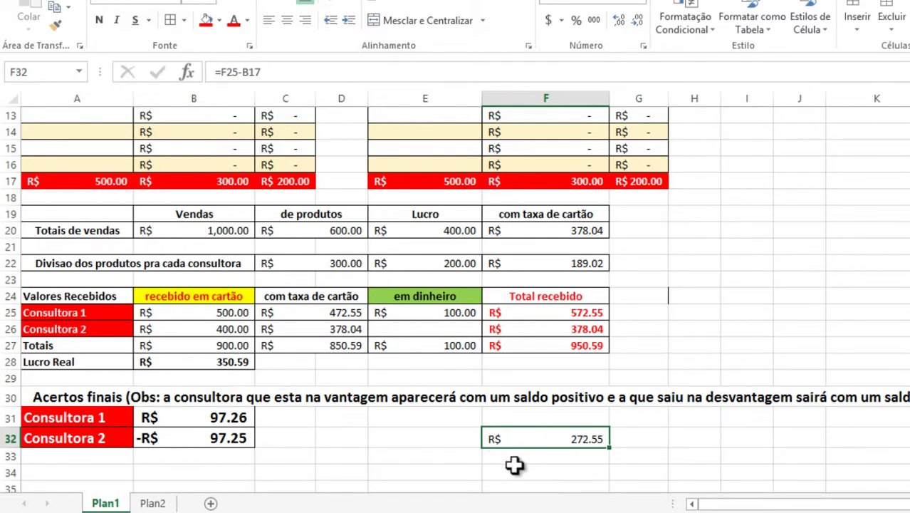
left_click(516, 470)
left_click(511, 456)
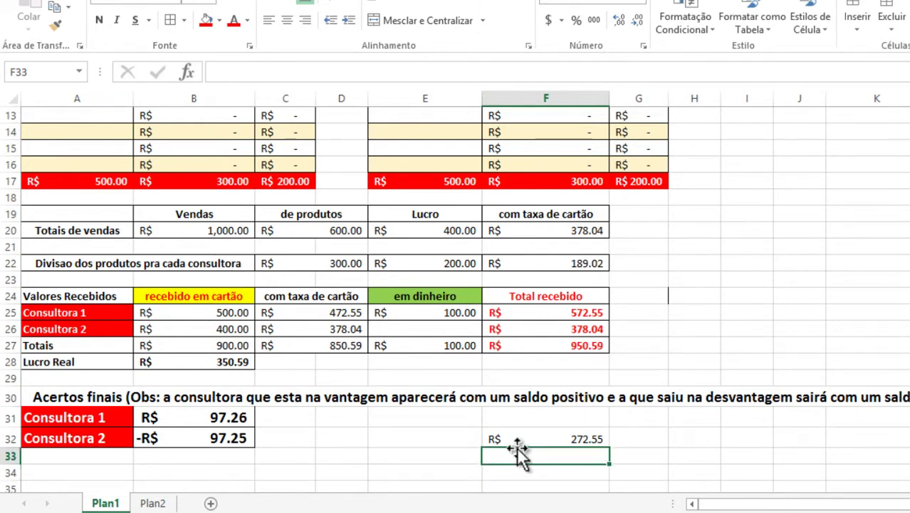
Enter =F26-F17 in F33, giving R$78.04
type("=")
left_click(593, 333)
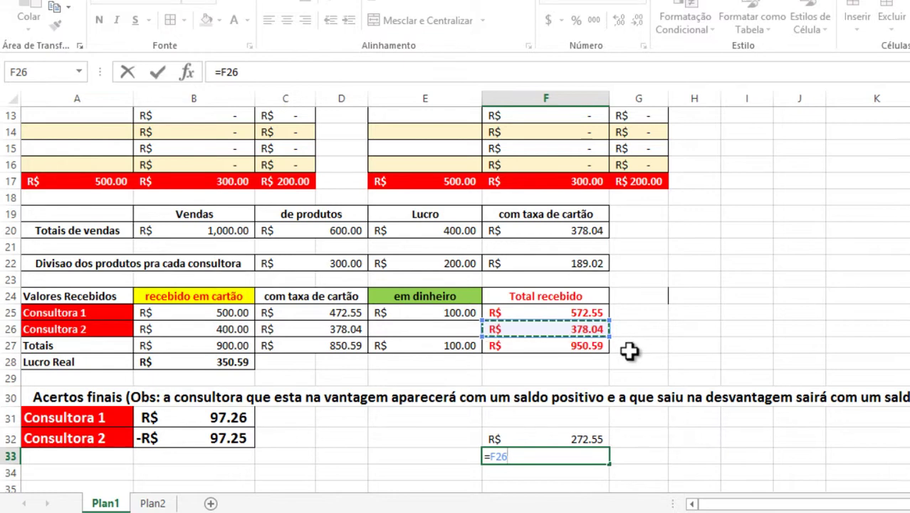
type("-")
left_click(583, 183)
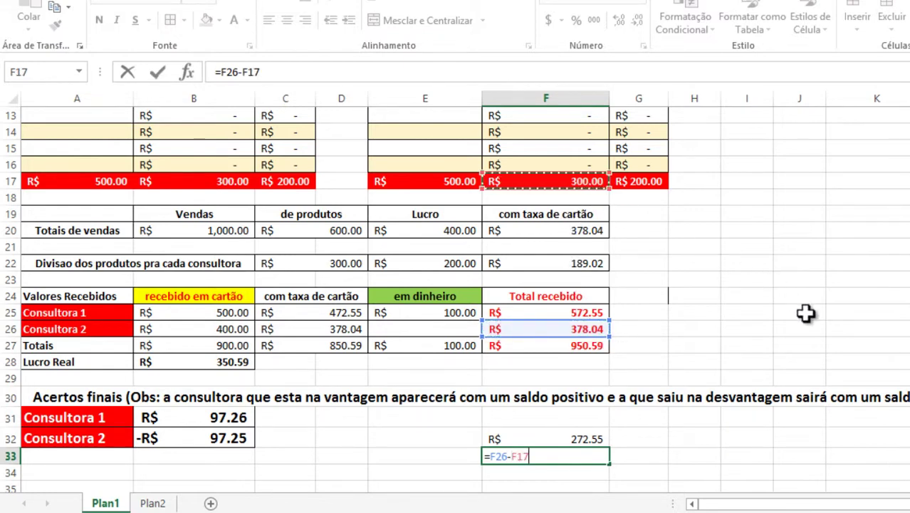
key("Return")
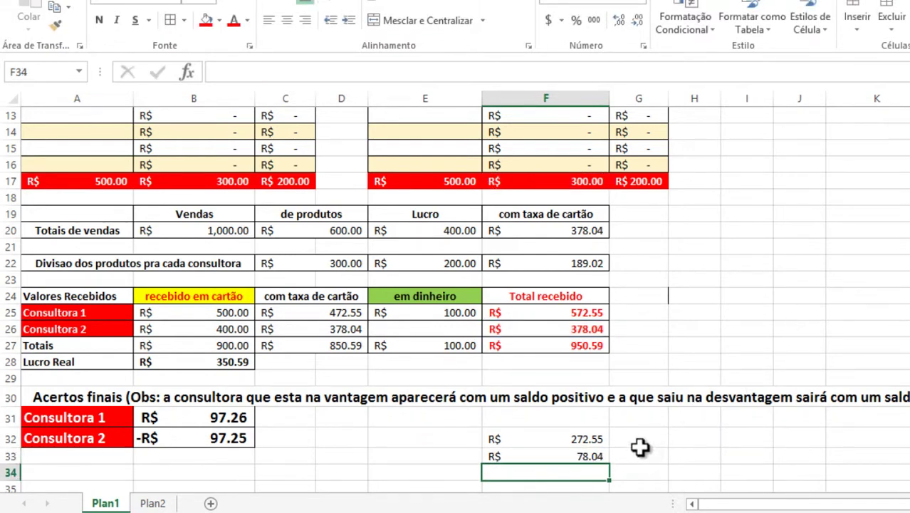
Review the F32 and F33 checks against the settlement formula in B31
left_click(606, 442)
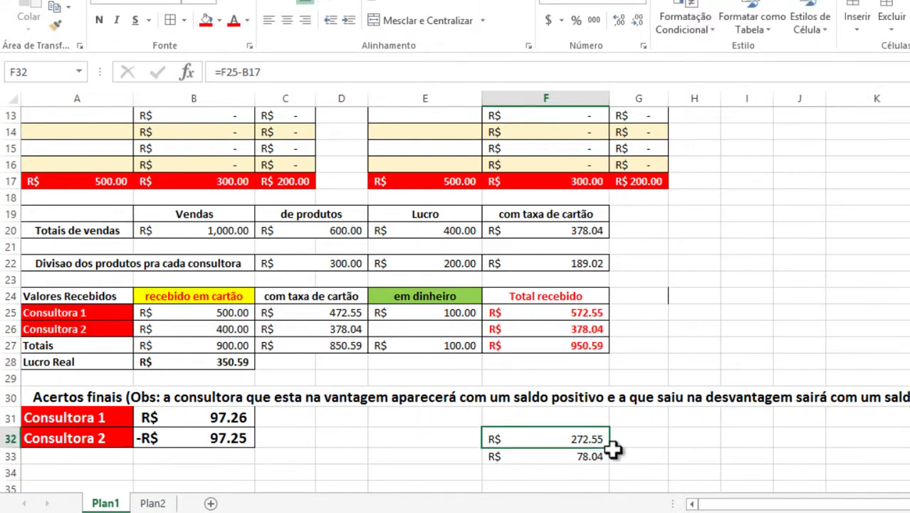
left_click(593, 456)
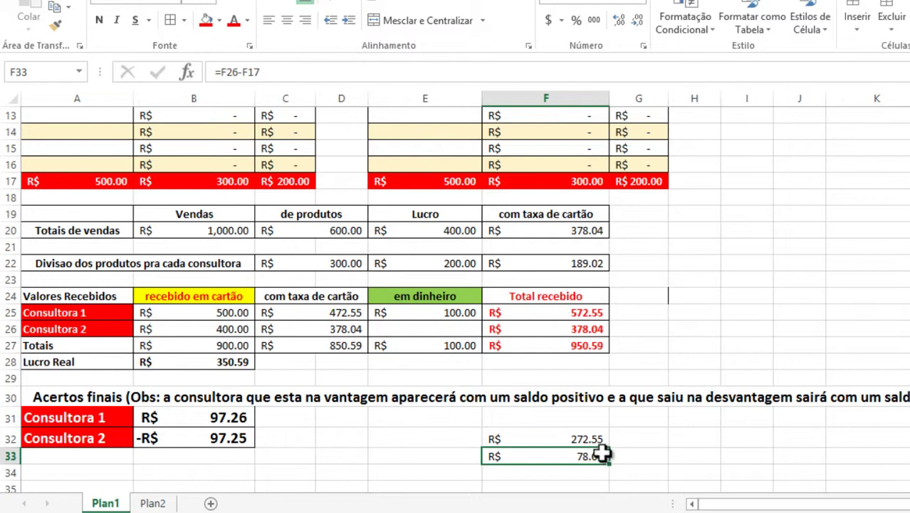
left_click_drag(587, 439, 587, 455)
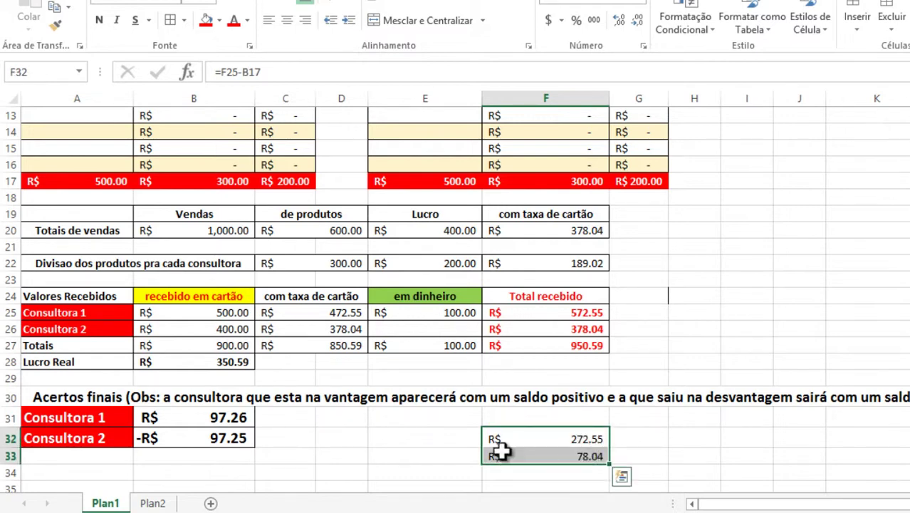
left_click(228, 420)
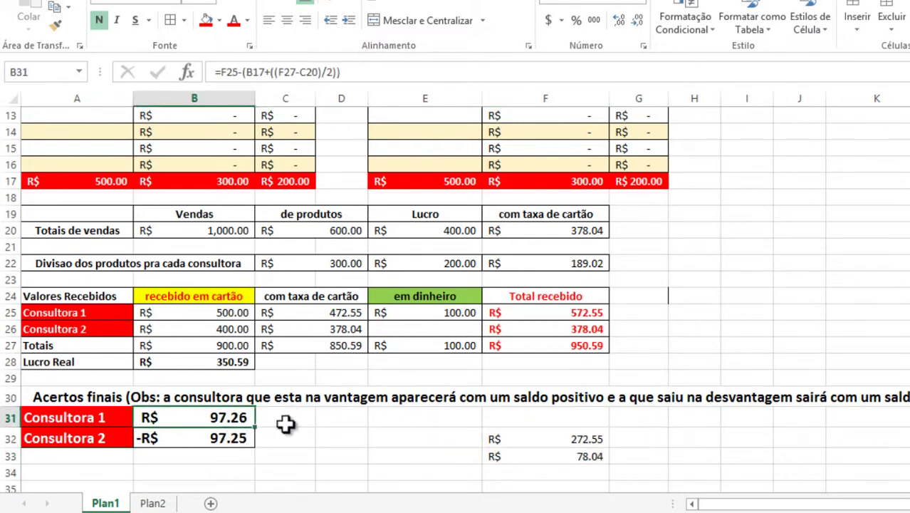
left_click(577, 456)
left_click(581, 437)
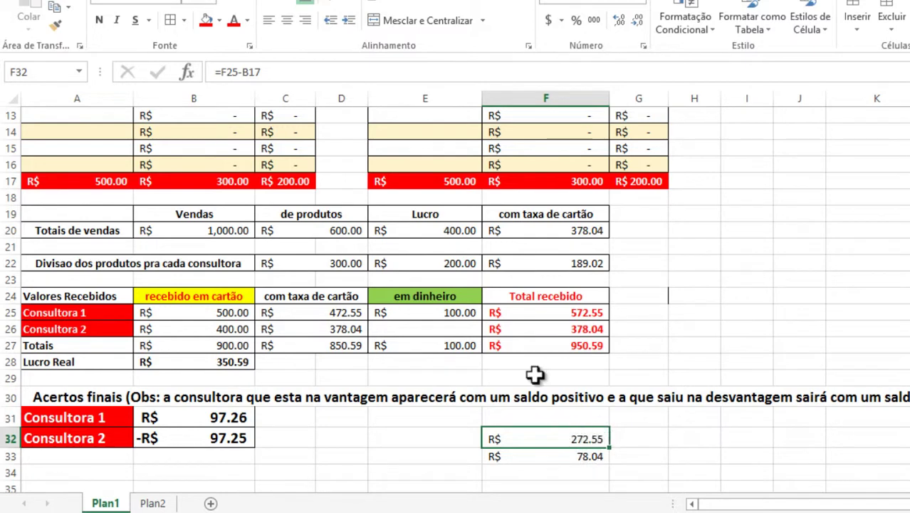
Adjust the F32 and F33 check formulas by the settlement amount, giving 175.30 and 175.29
left_click(361, 73)
type("-97.25")
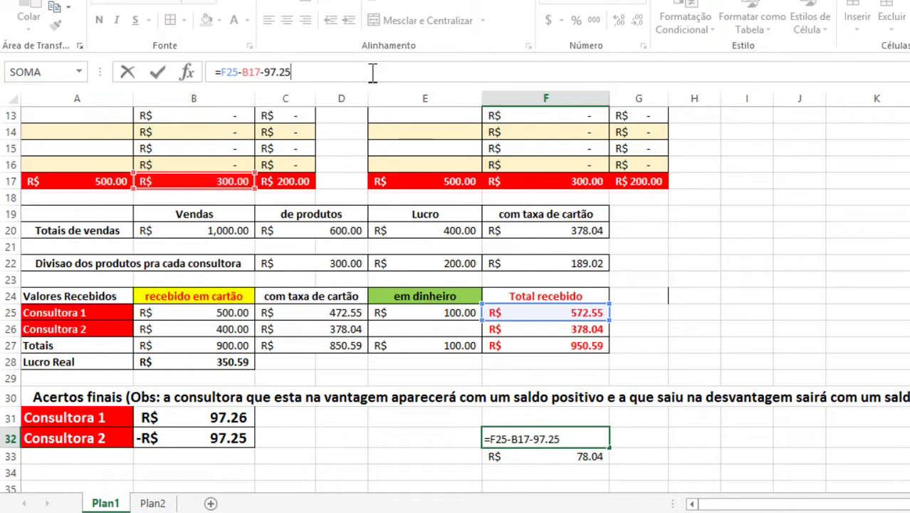
key("Return")
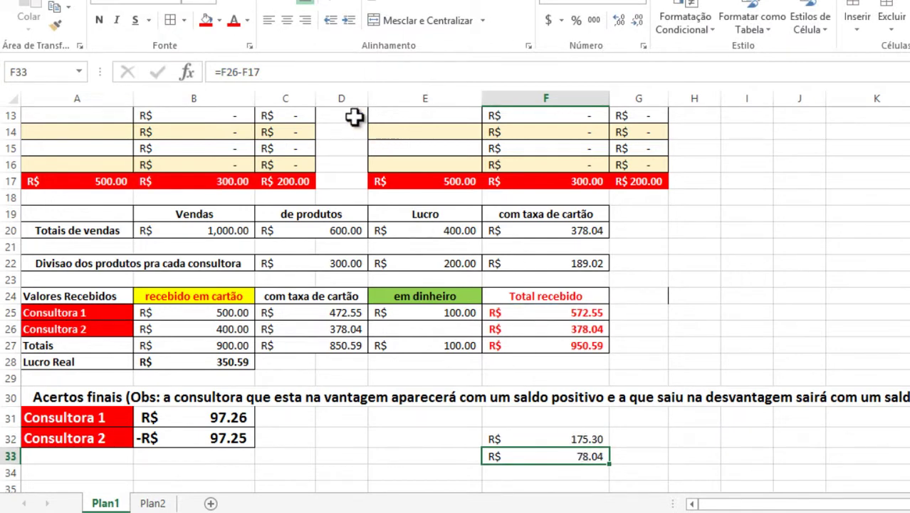
left_click(281, 72)
type("+97.2")
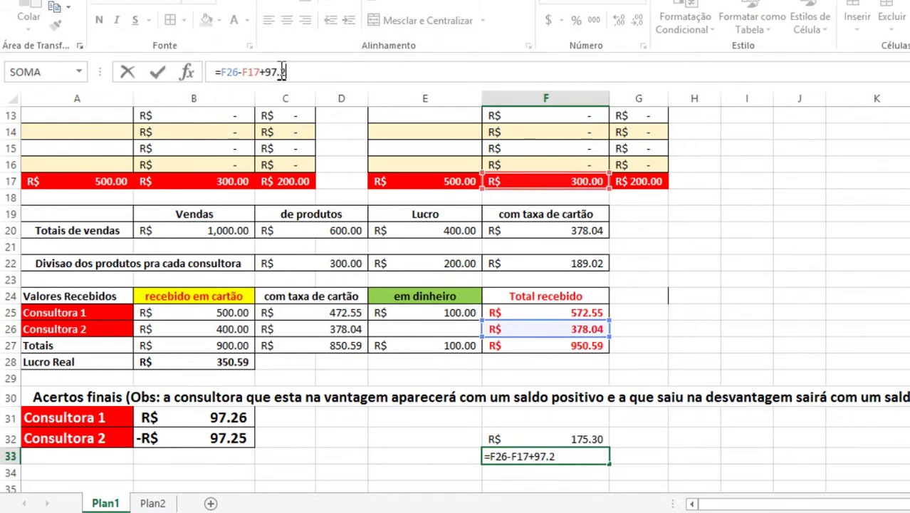
key("Return")
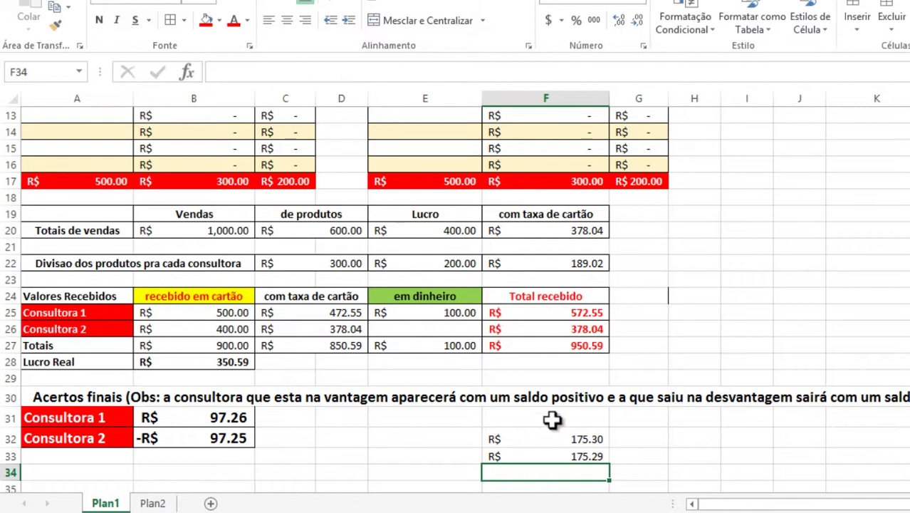
left_click(604, 457)
left_click(590, 435)
AutoSum F32:F33 into F34 with =SOMA(F32:F33), totalling 350.59
left_click_drag(590, 435, 607, 457)
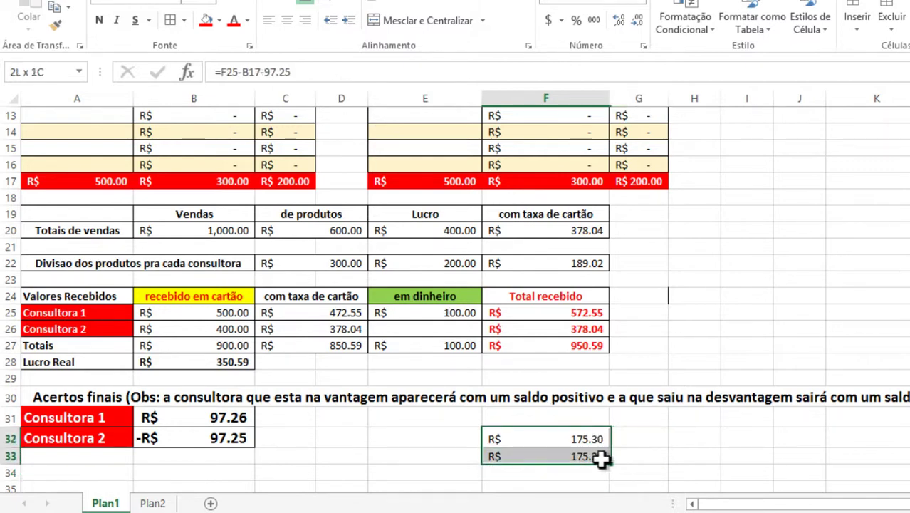
left_click_drag(554, 439, 579, 456)
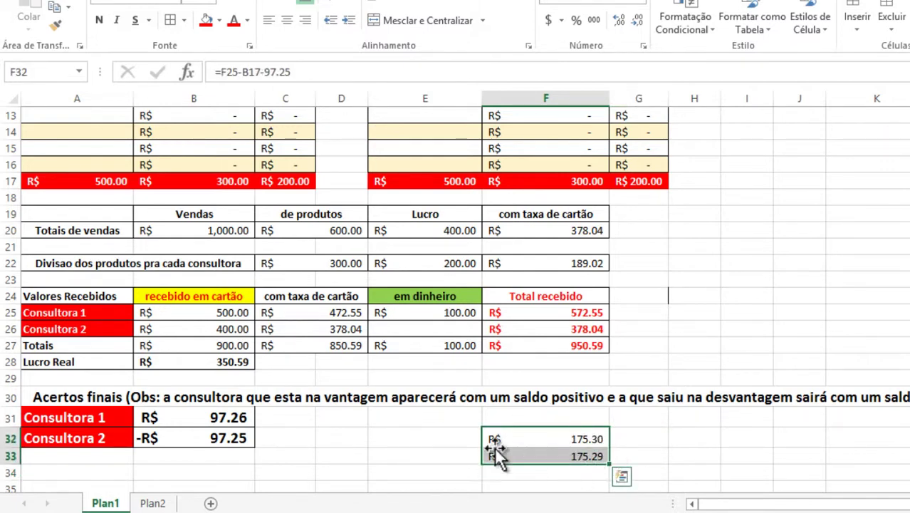
left_click_drag(171, 419, 240, 456)
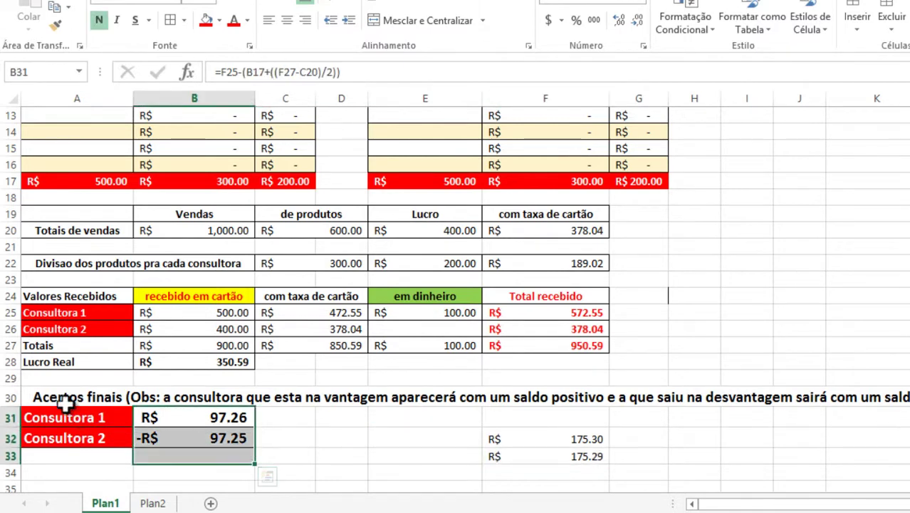
left_click_drag(61, 397, 214, 438)
left_click(415, 465)
left_click_drag(512, 437, 559, 459)
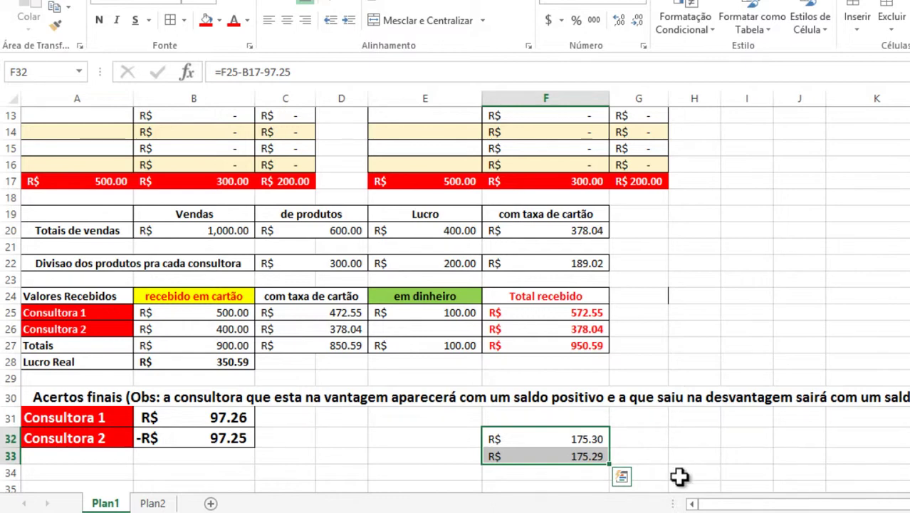
scroll(626, 456, "up", 1)
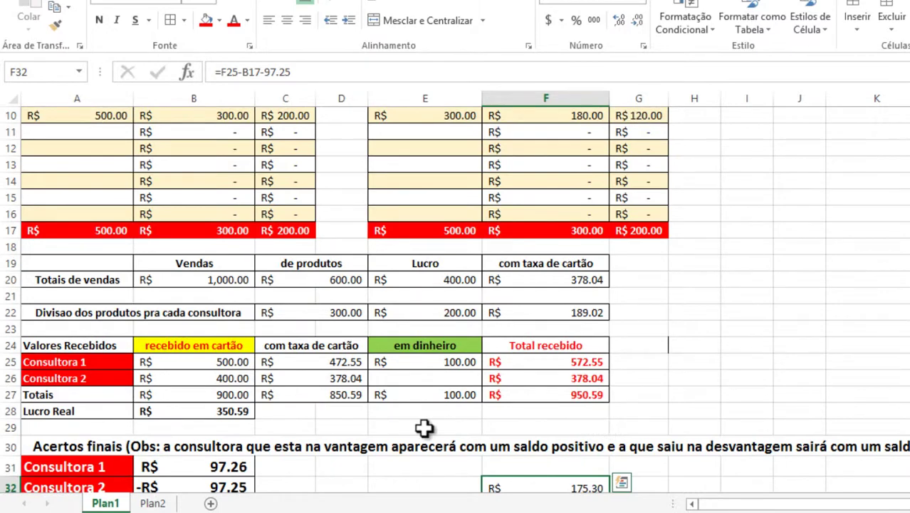
scroll(562, 428, "down", 1)
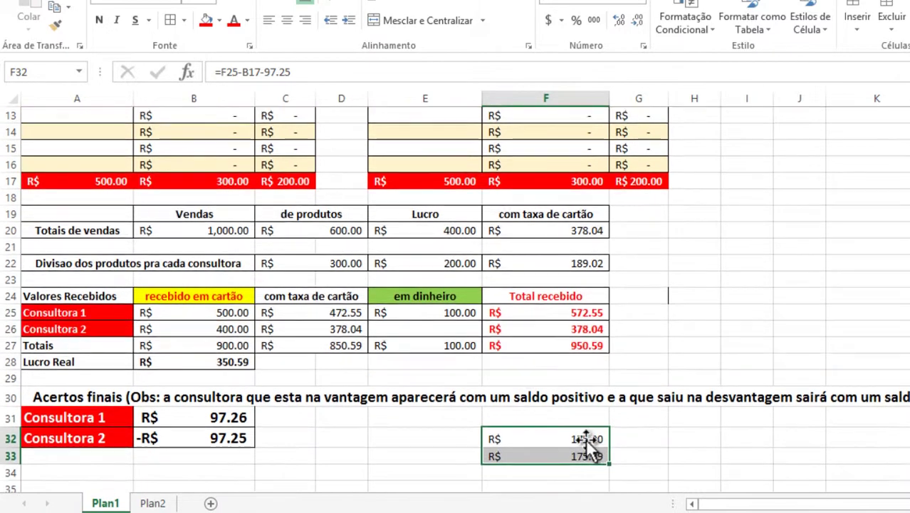
left_click(542, 455)
left_click_drag(560, 438, 566, 455)
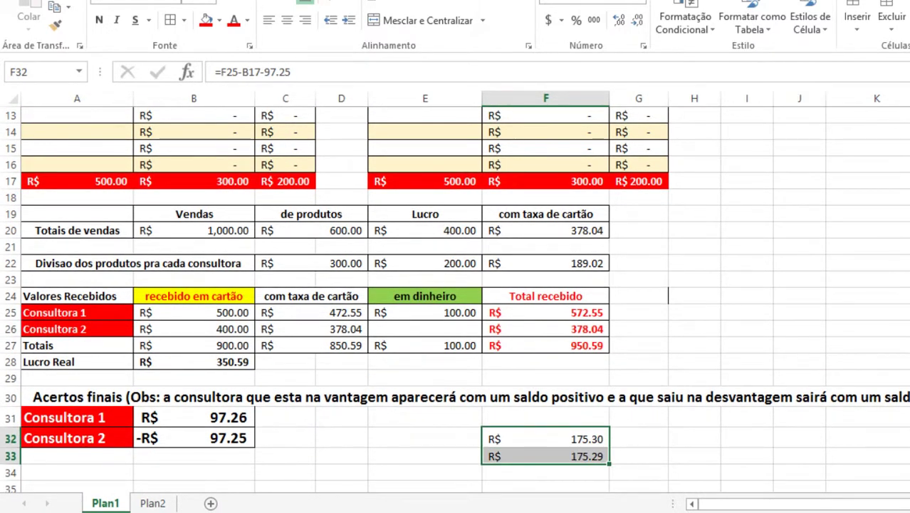
key("alt+equal")
Compare the F34 total of 350.59 with the Lucro Real value in B28
left_click(574, 471)
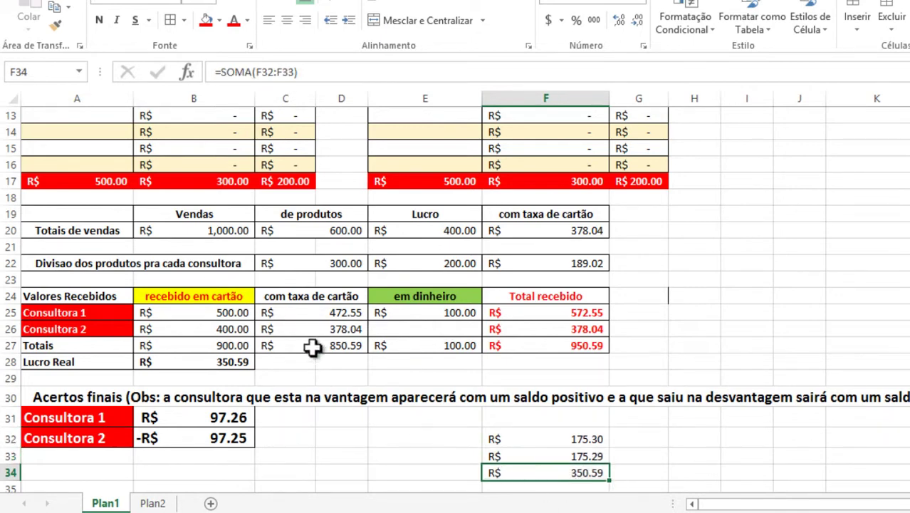
left_click(223, 363)
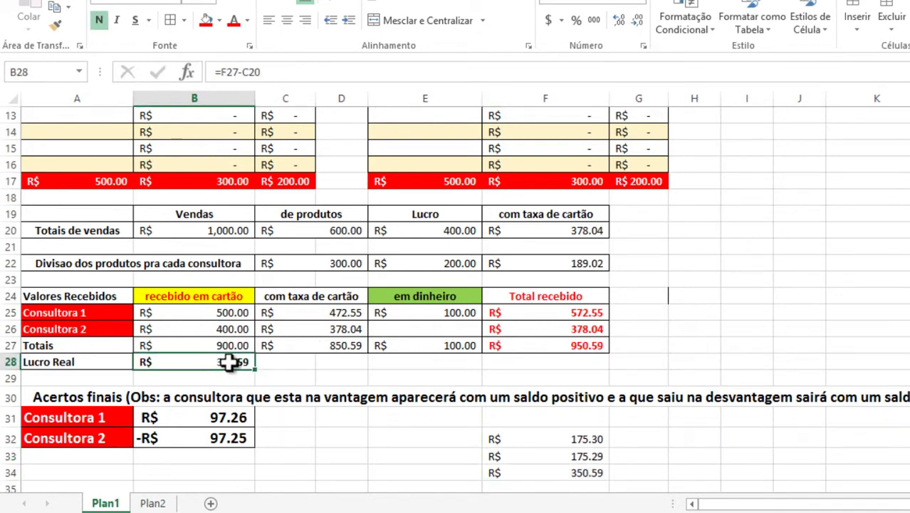
left_click(546, 473)
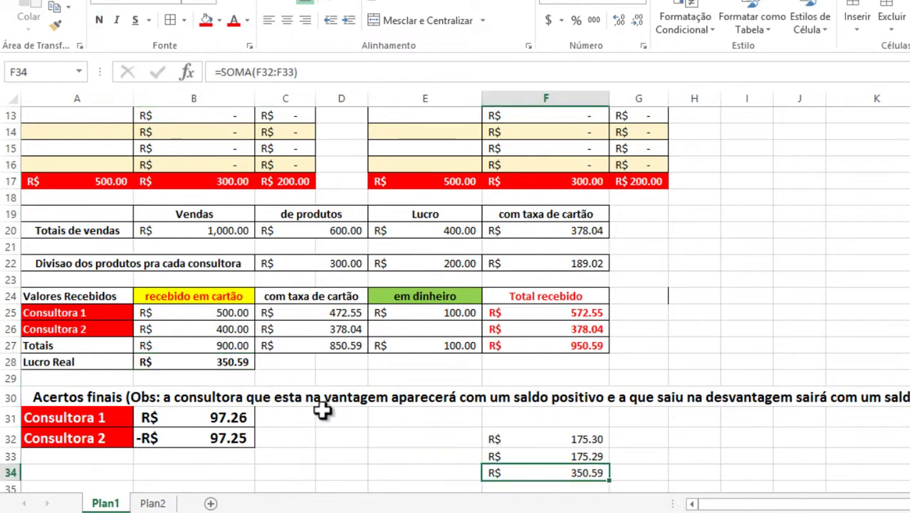
left_click(214, 365)
left_click(525, 474)
left_click(219, 362)
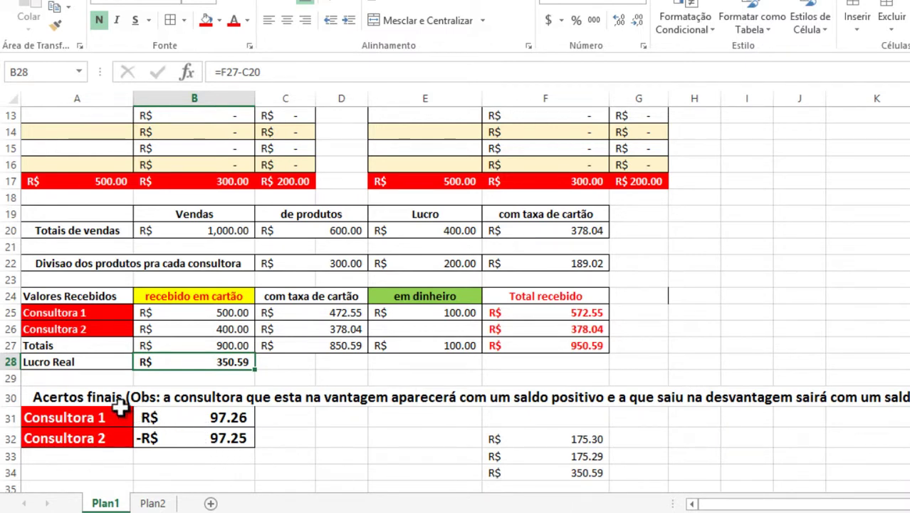
Review the settlement rows 30–32 and the formulas in B28, F27, C20 and F32
left_click_drag(94, 397, 215, 438)
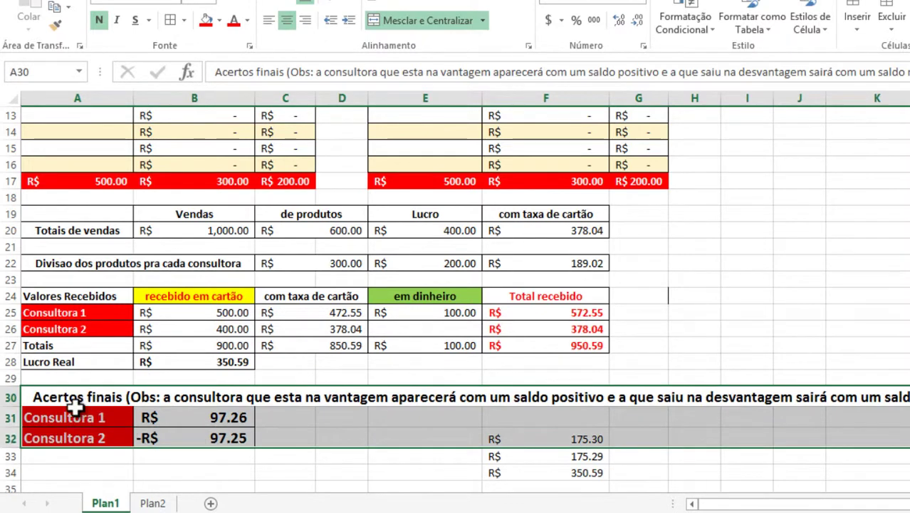
left_click_drag(68, 400, 182, 432)
left_click(614, 457)
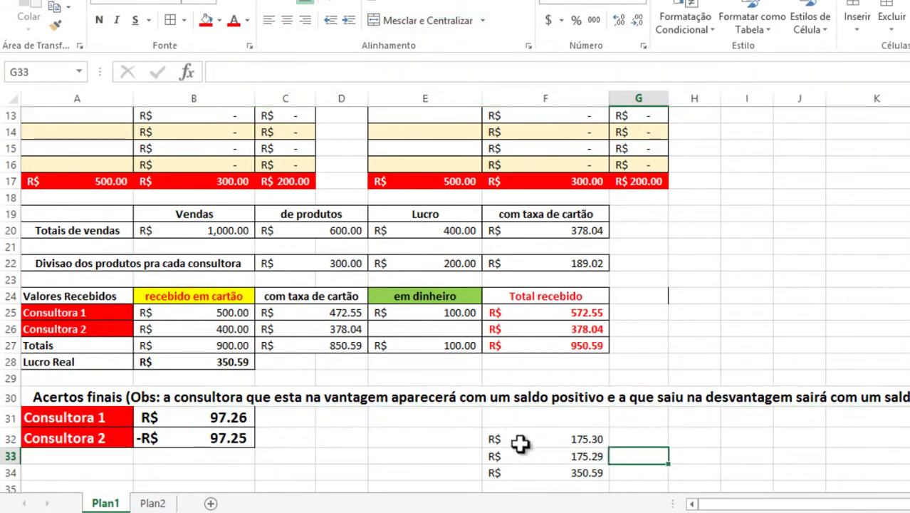
left_click_drag(520, 441, 565, 472)
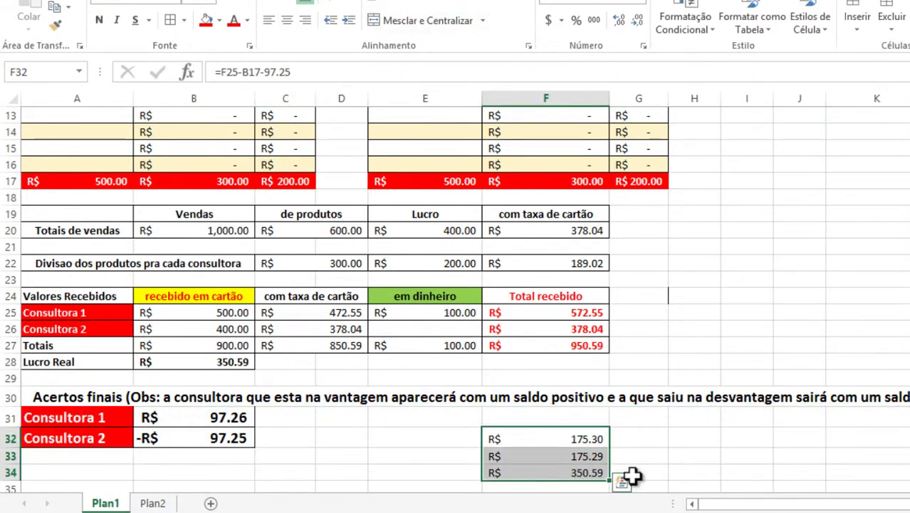
left_click(299, 457)
left_click(75, 364)
left_click(183, 361)
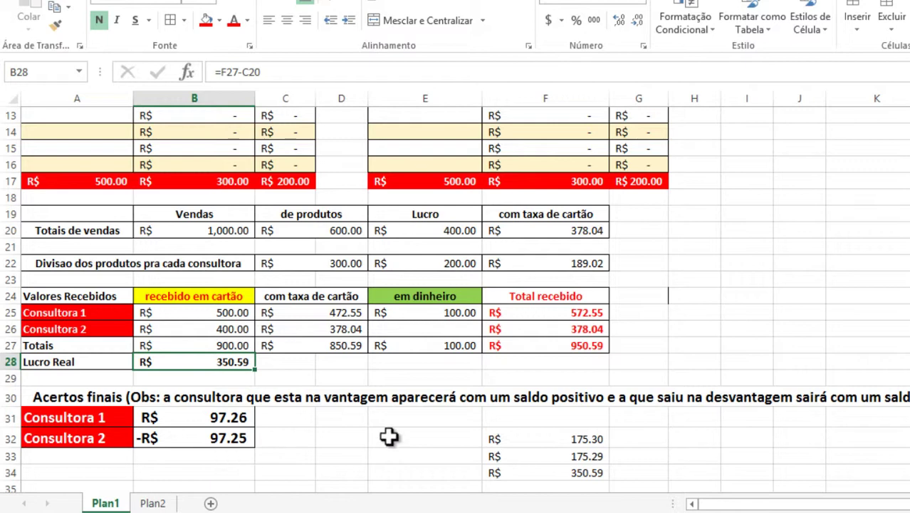
left_click(548, 348)
left_click(305, 227)
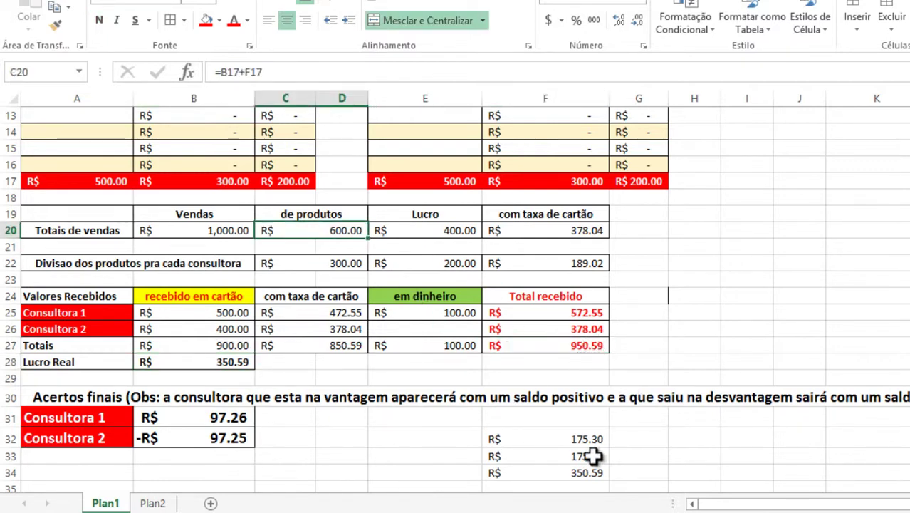
left_click(545, 441)
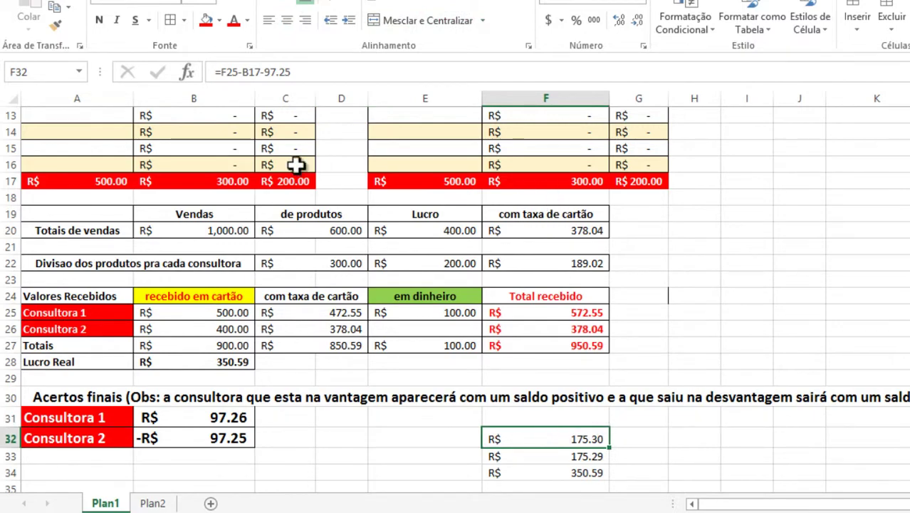
Erase the temporary check cells F32, F33 and F34
scroll(305, 236, "up", 3)
scroll(111, 226, "up", 1)
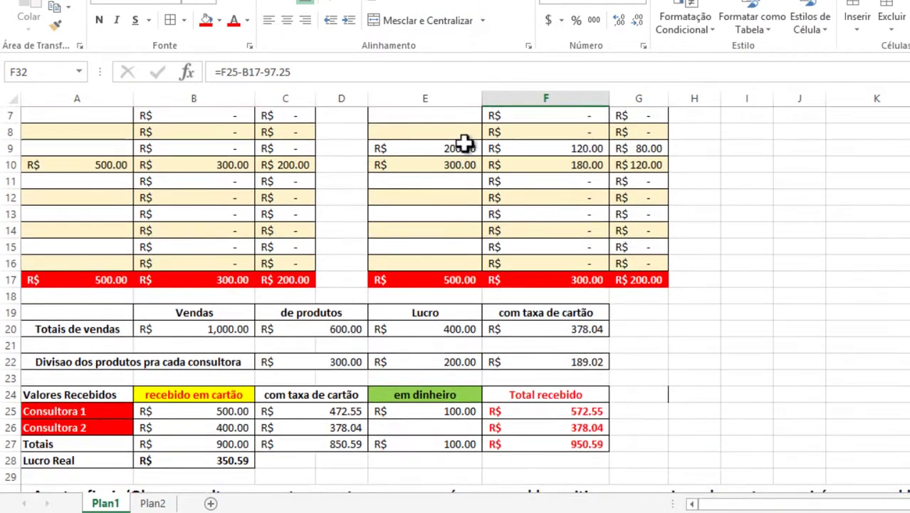
scroll(779, 345, "down", 2)
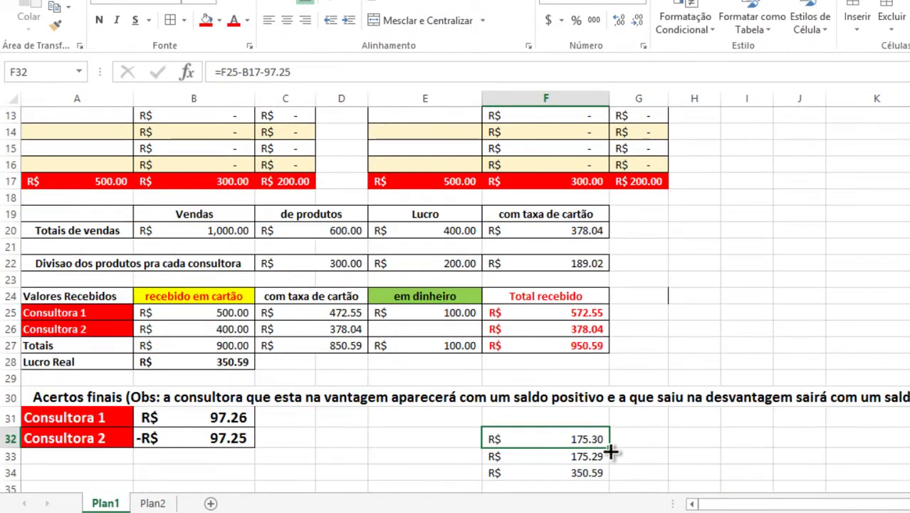
left_click_drag(532, 437, 572, 473)
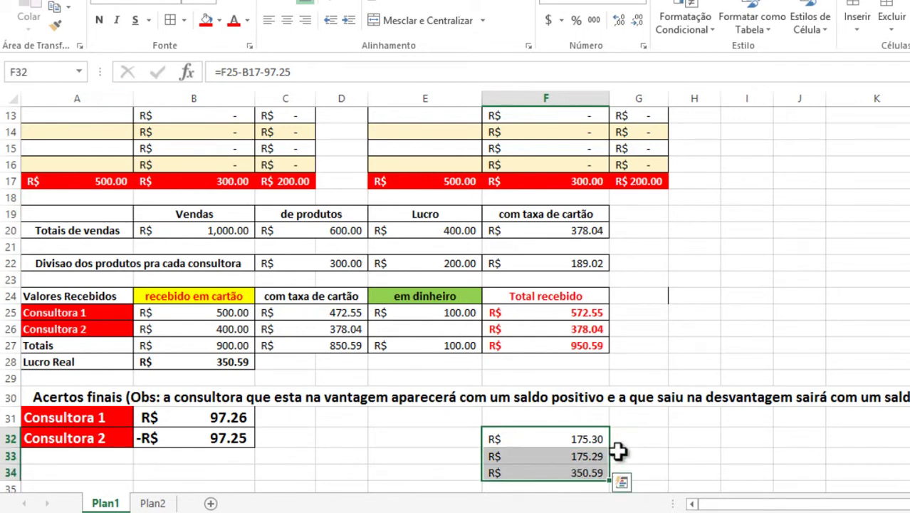
left_click(598, 439)
key("BackSpace")
key("Return")
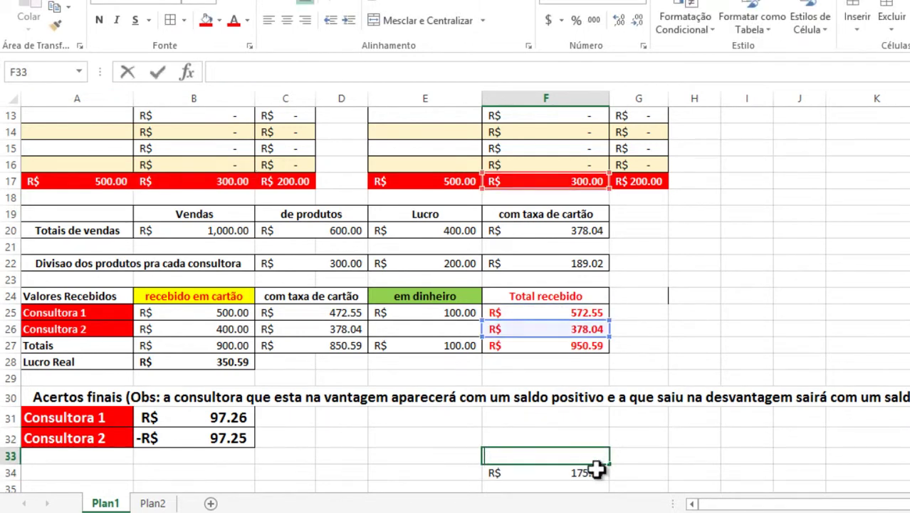
left_click_drag(602, 470, 602, 439)
key("Delete")
left_click(665, 456)
left_click_drag(536, 441, 553, 474)
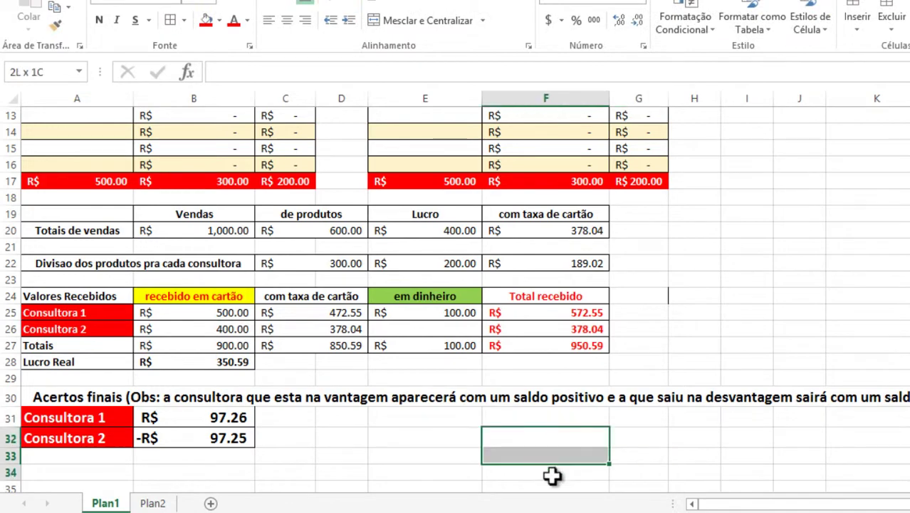
left_click(746, 442)
Change Consultora 1's sale in A9 to 1500, then correct it to 1000
scroll(545, 424, "up", 4)
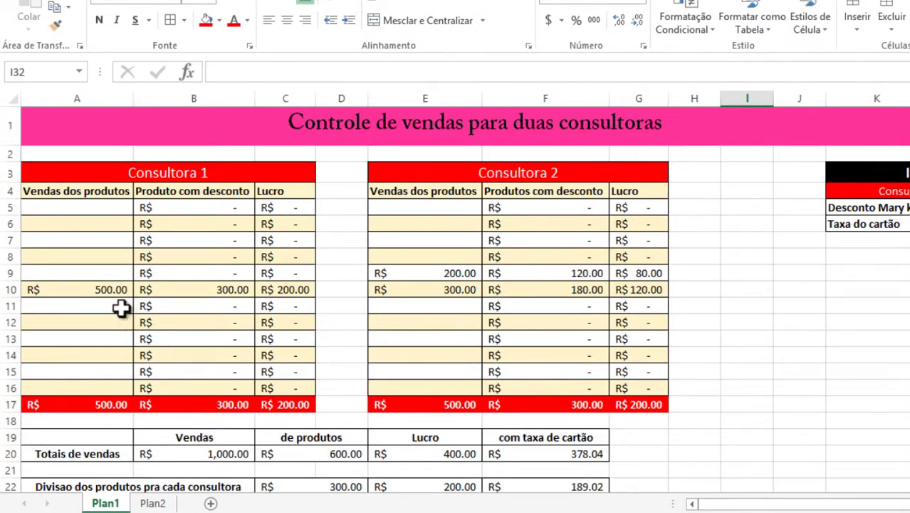
left_click(101, 273)
type("1500")
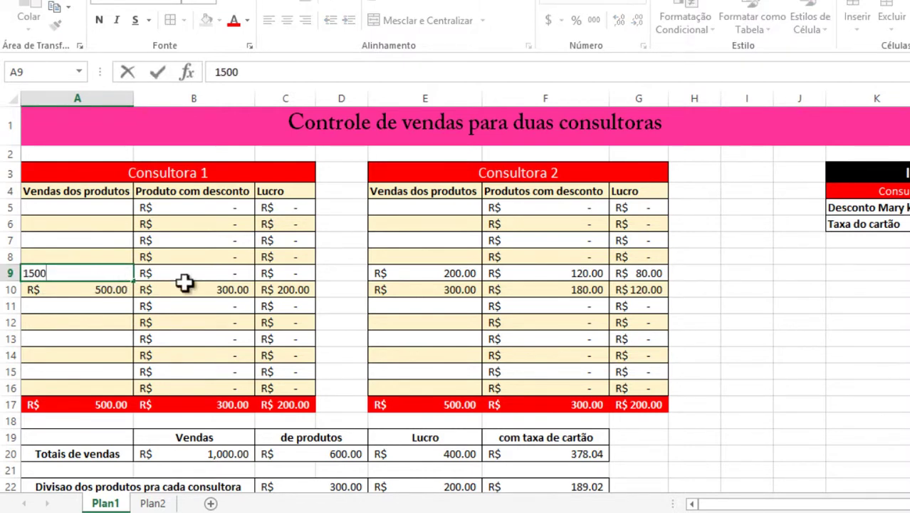
left_click(817, 390)
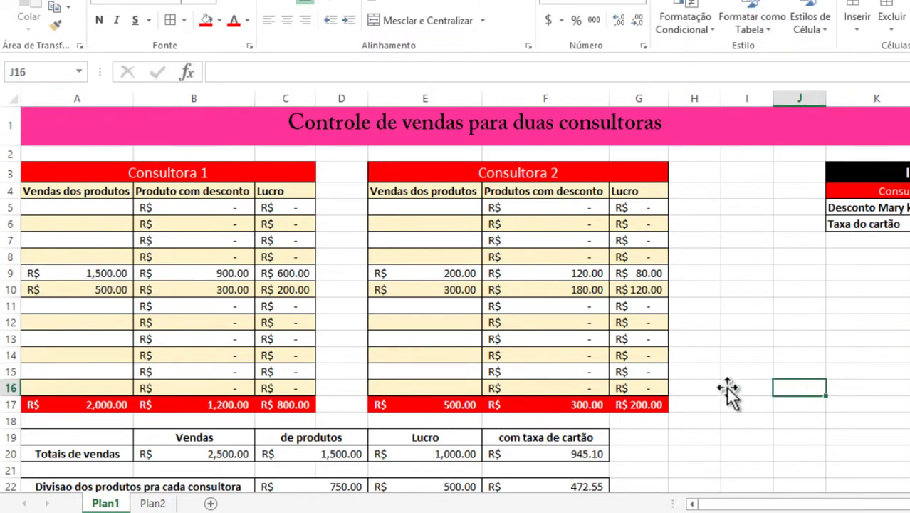
left_click(100, 273)
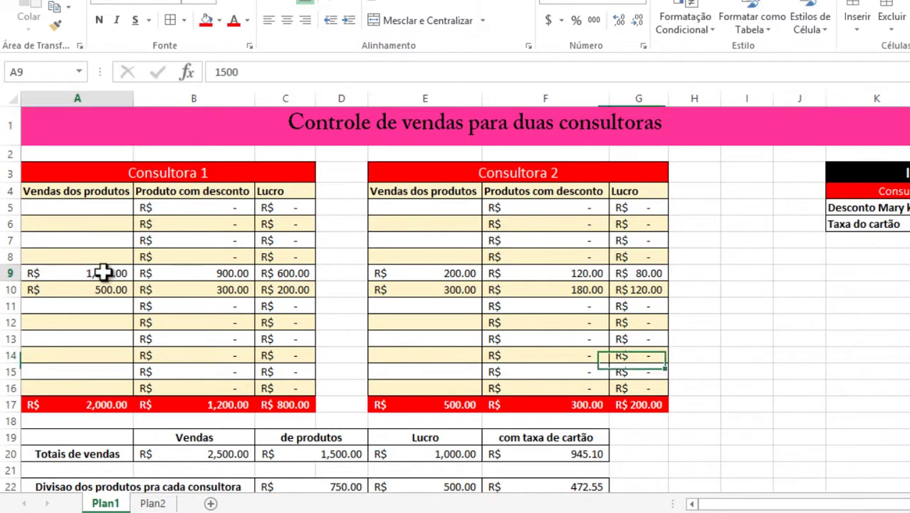
left_click(237, 72)
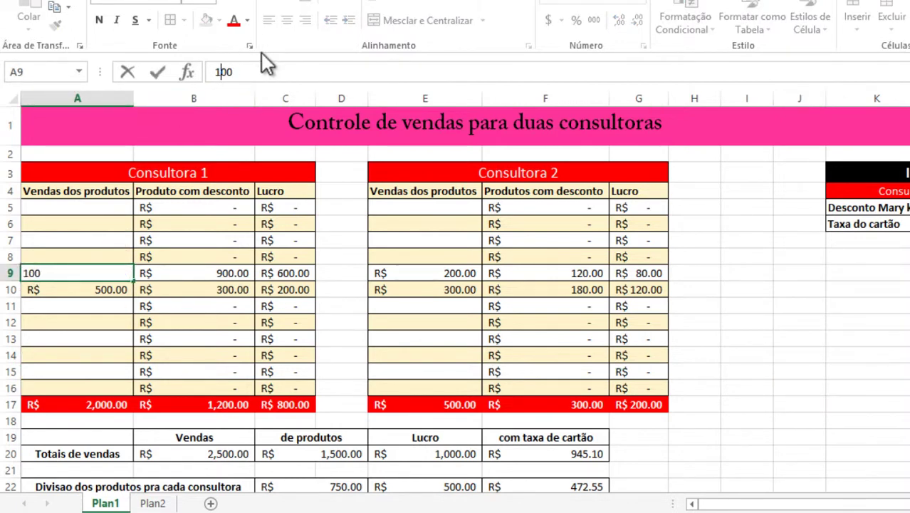
type("0")
left_click(844, 341)
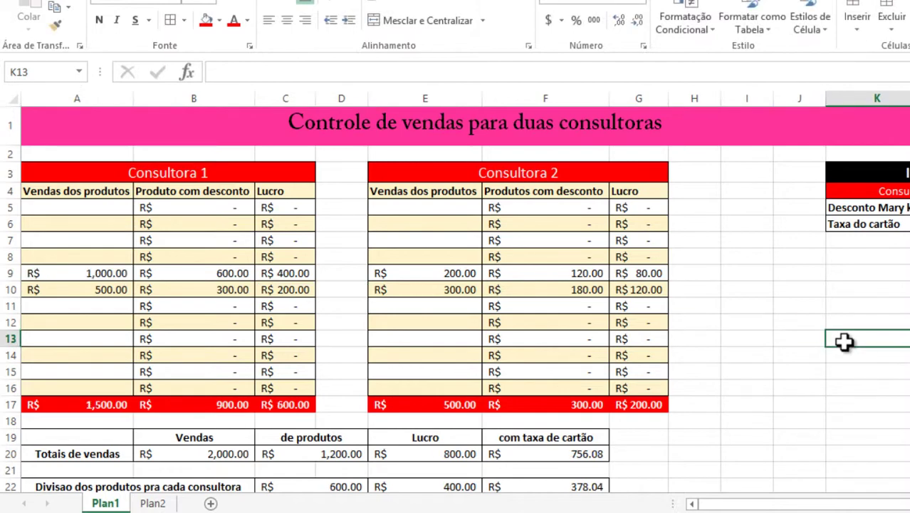
Set Consultora 2's receipts to R$500 cash in E26 and R$900 card in B26
scroll(851, 356, "down", 1)
scroll(853, 360, "down", 2)
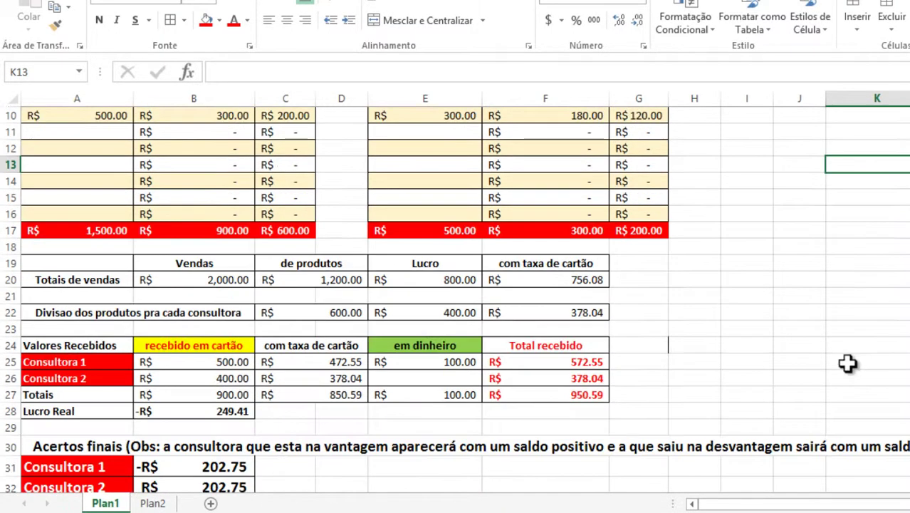
left_click(219, 359)
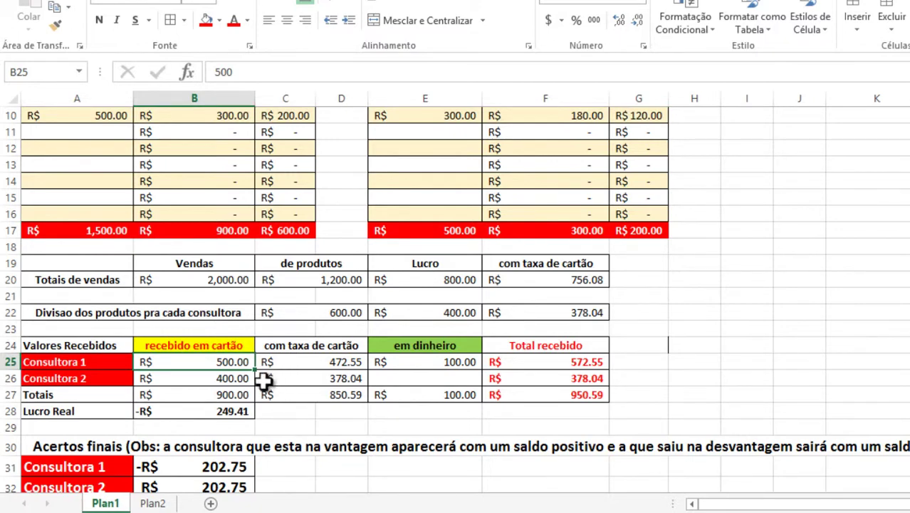
scroll(264, 363, "up", 3)
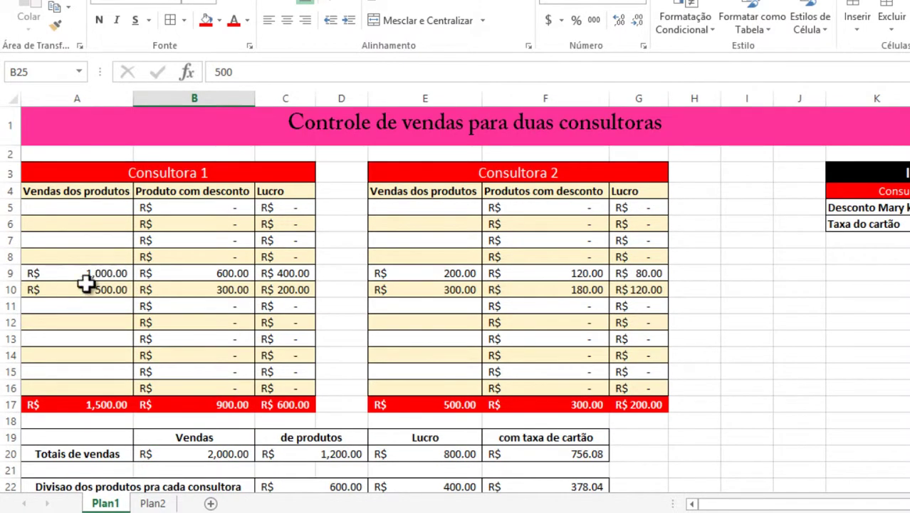
scroll(98, 278, "down", 2)
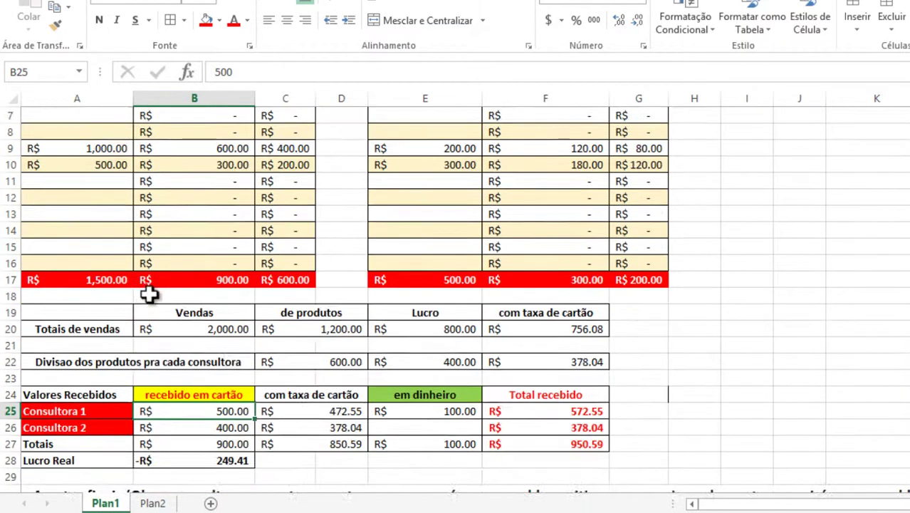
scroll(148, 291, "down", 1)
left_click(202, 380)
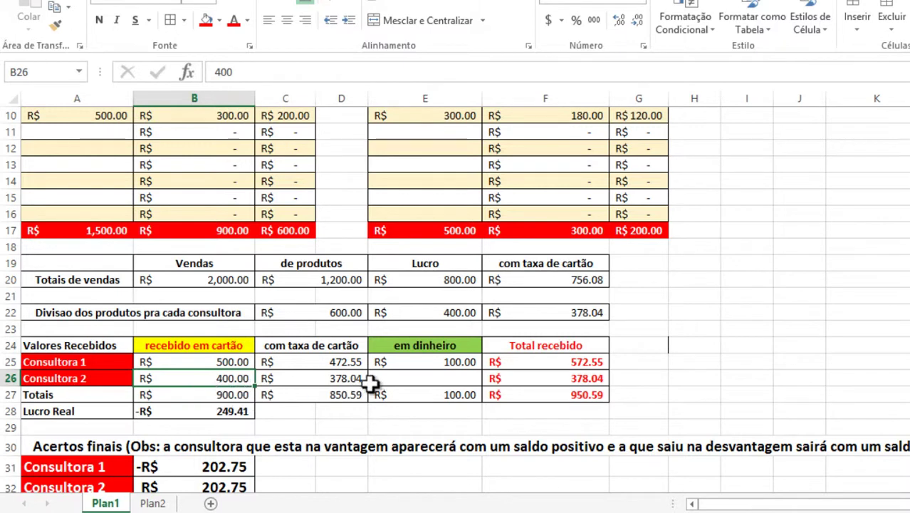
left_click(413, 380)
type("500")
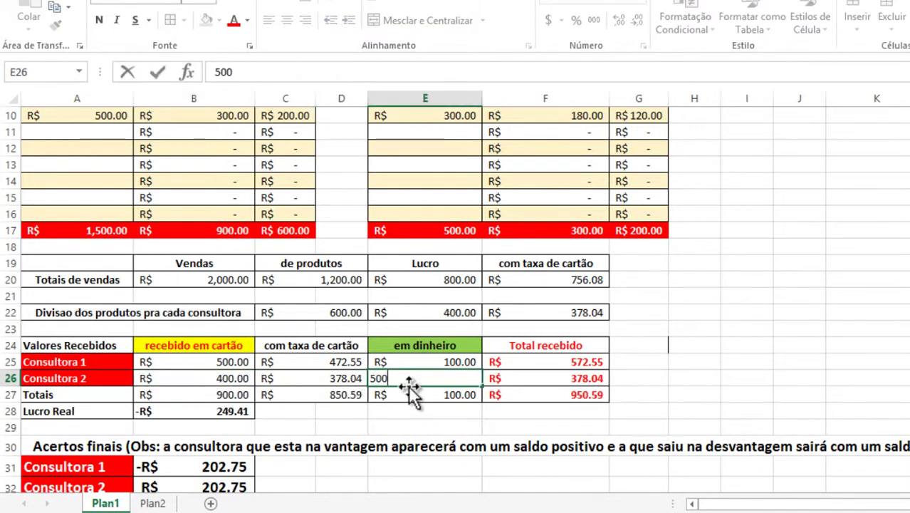
left_click(488, 427)
left_click(218, 378)
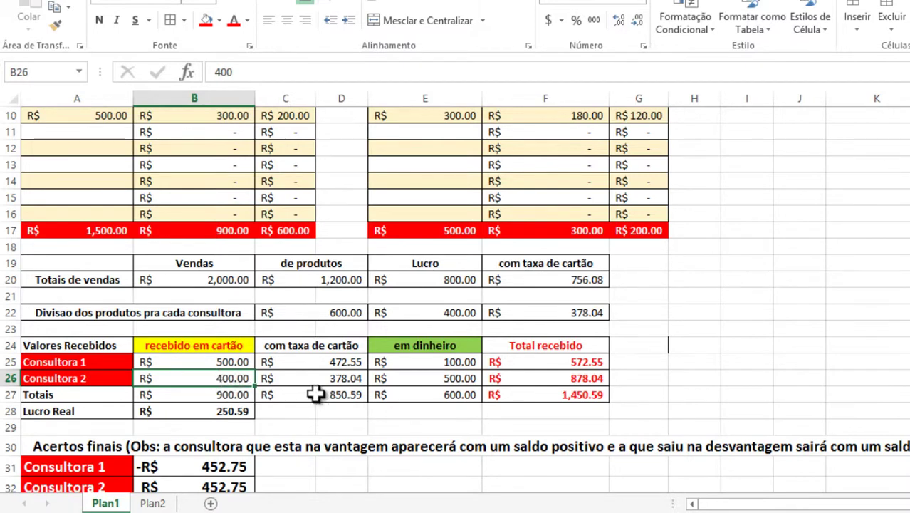
left_click(223, 74)
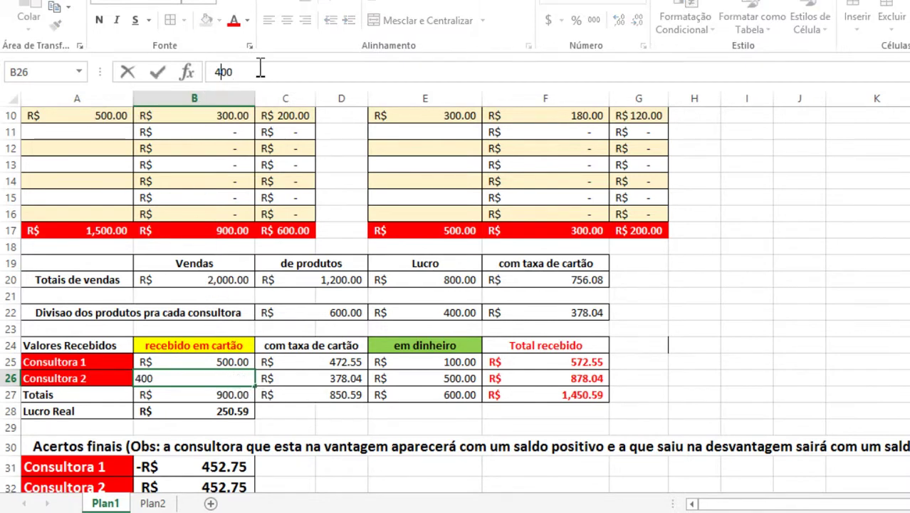
left_click(851, 297)
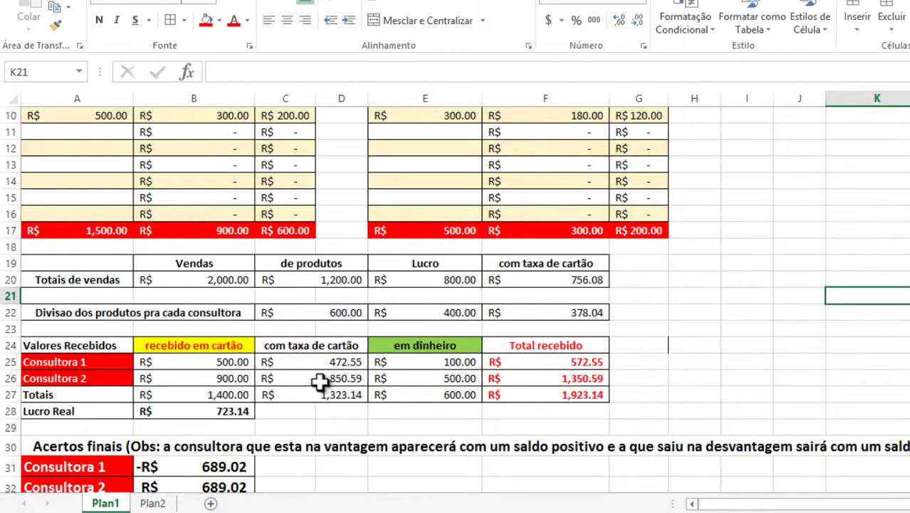
left_click(562, 400)
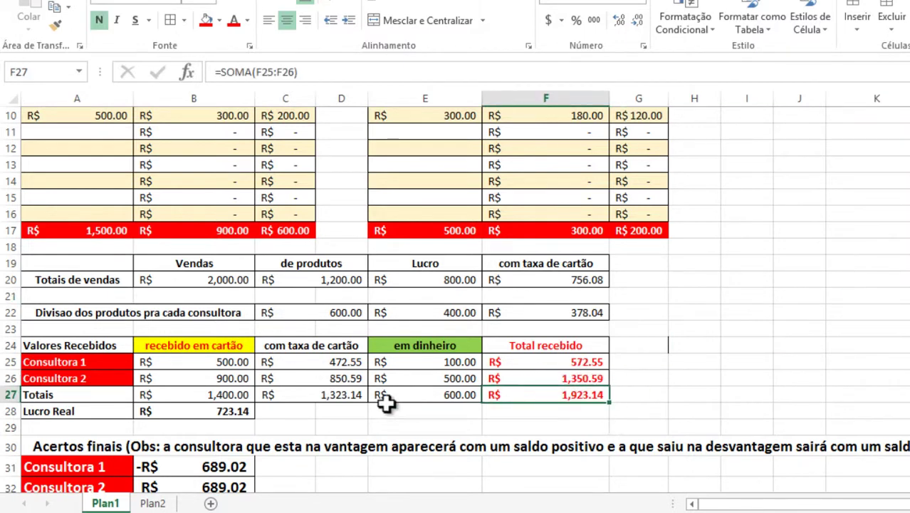
left_click(200, 413)
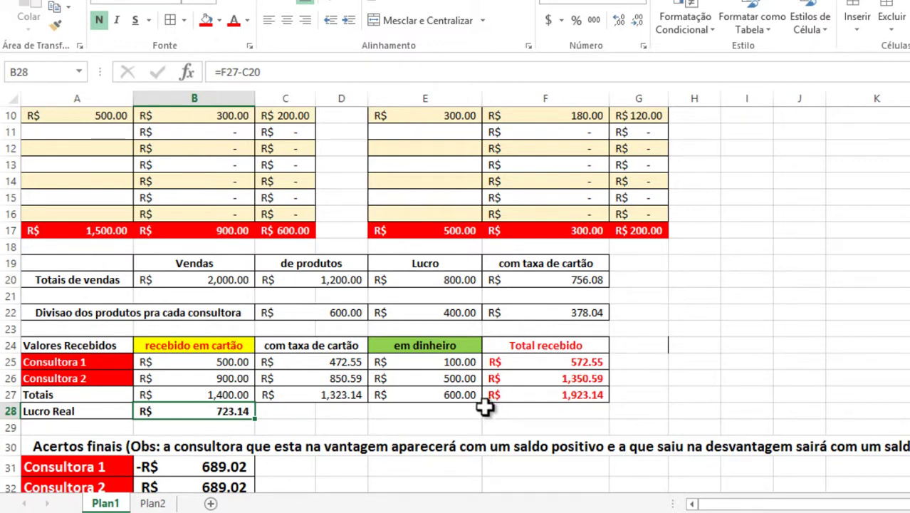
left_click(554, 394)
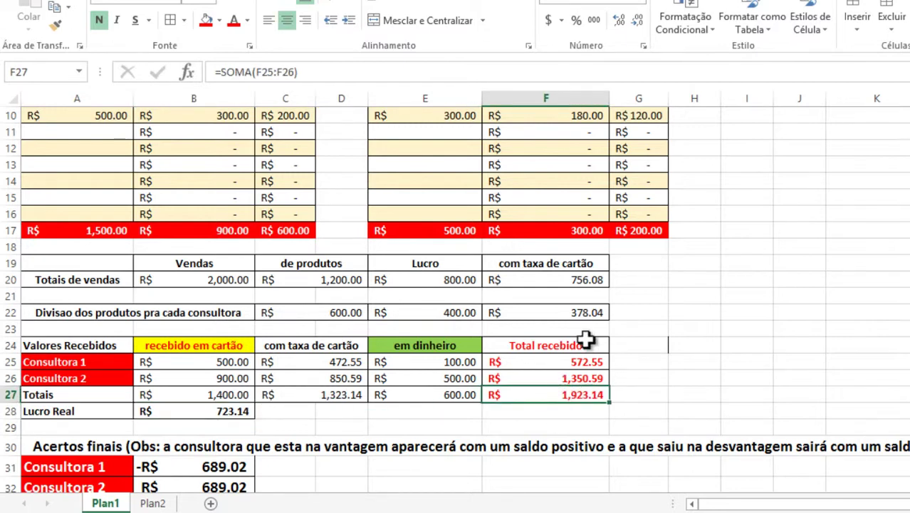
left_click(588, 362)
left_click(588, 378)
left_click(587, 363)
left_click(586, 380)
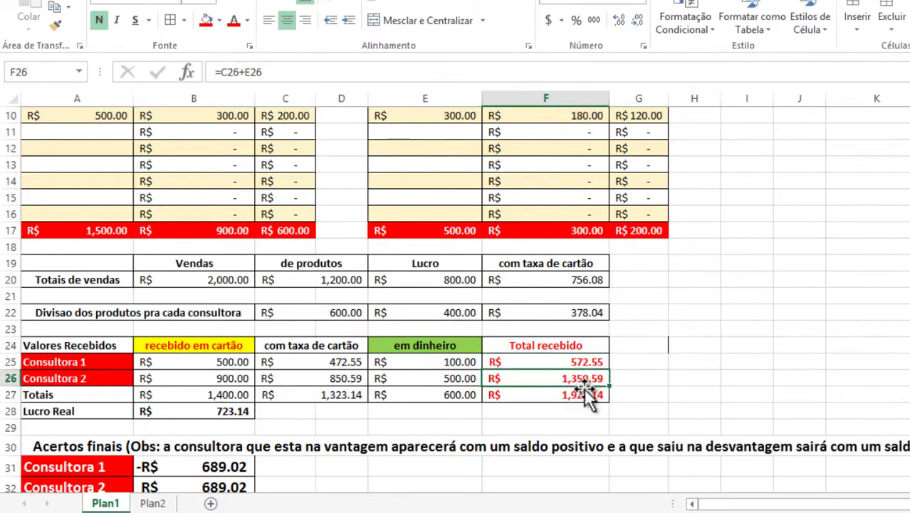
left_click(581, 397)
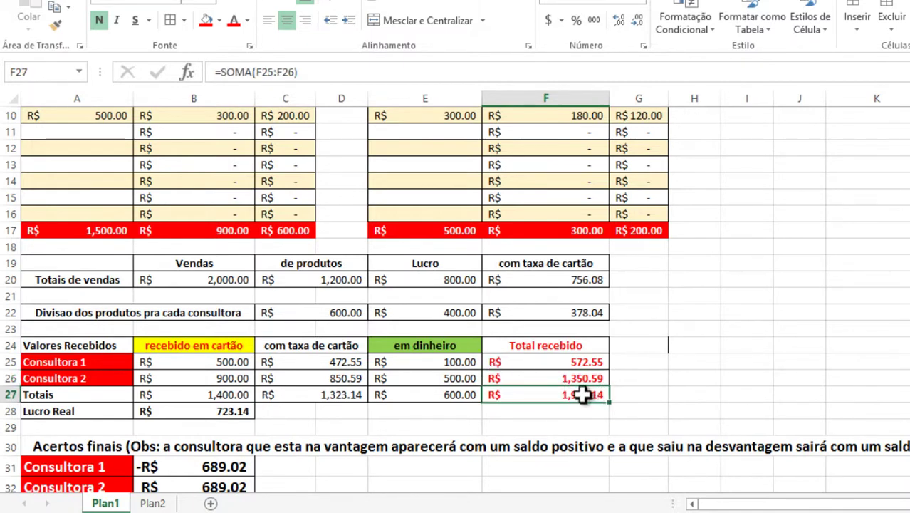
left_click(321, 283)
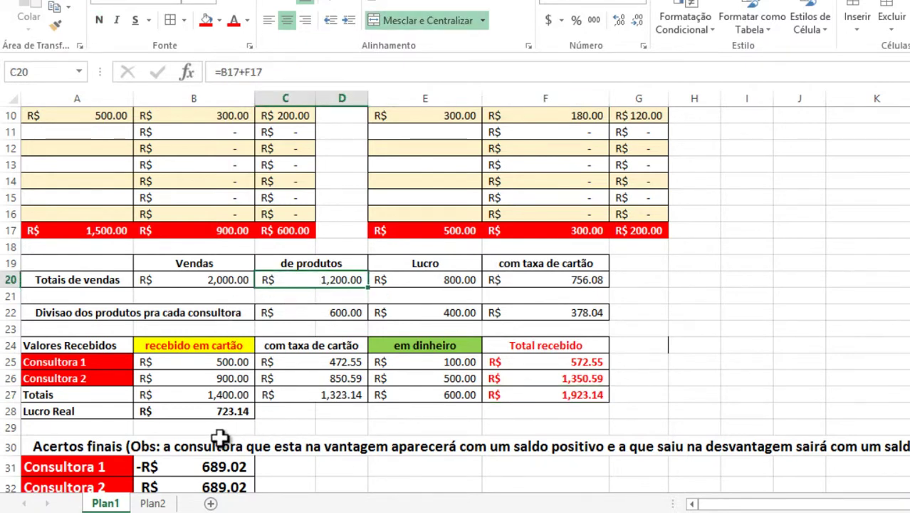
left_click(216, 413)
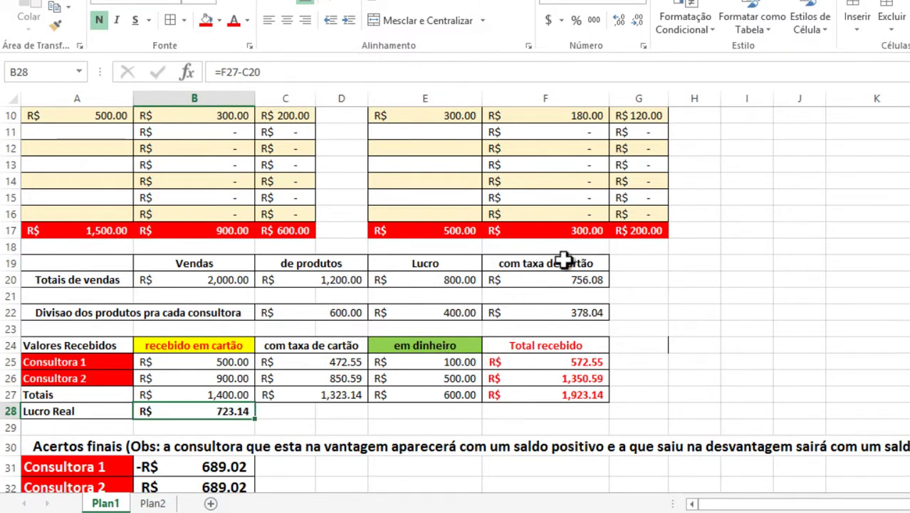
scroll(566, 261, "down", 1)
left_click_drag(56, 400, 512, 440)
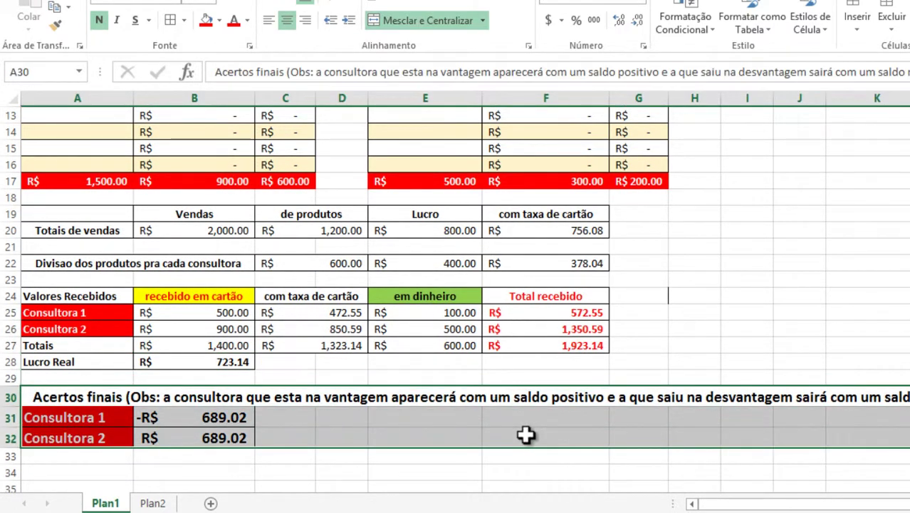
Enter =F25-B17 in F31, showing -R$327.45
left_click(380, 438)
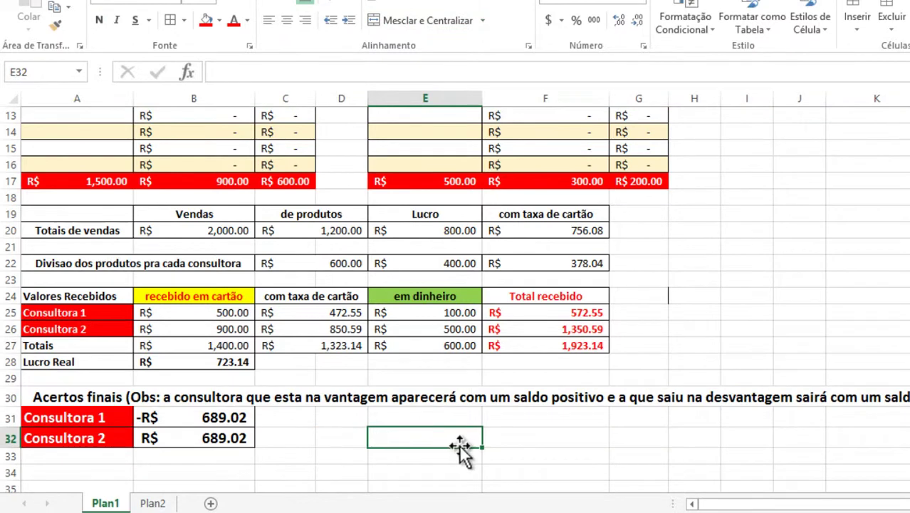
left_click(548, 438)
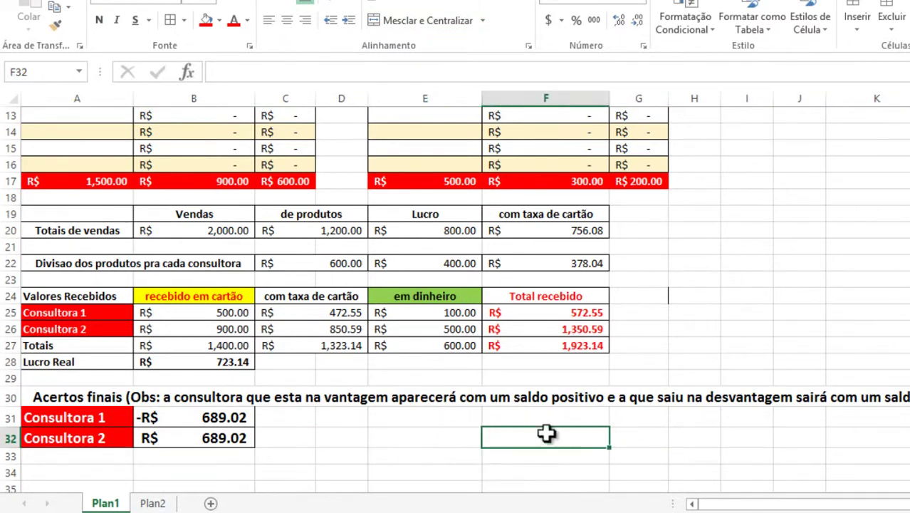
left_click(534, 422)
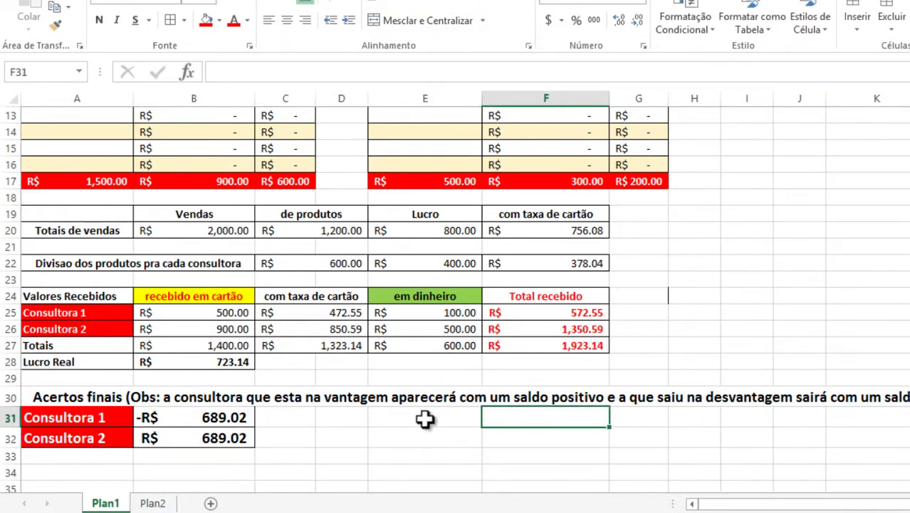
left_click(427, 418)
left_click(516, 421)
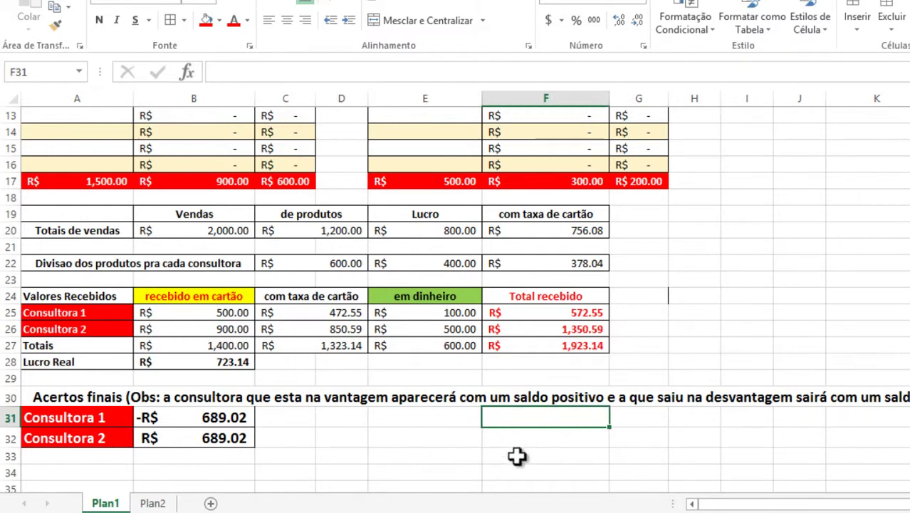
type("=")
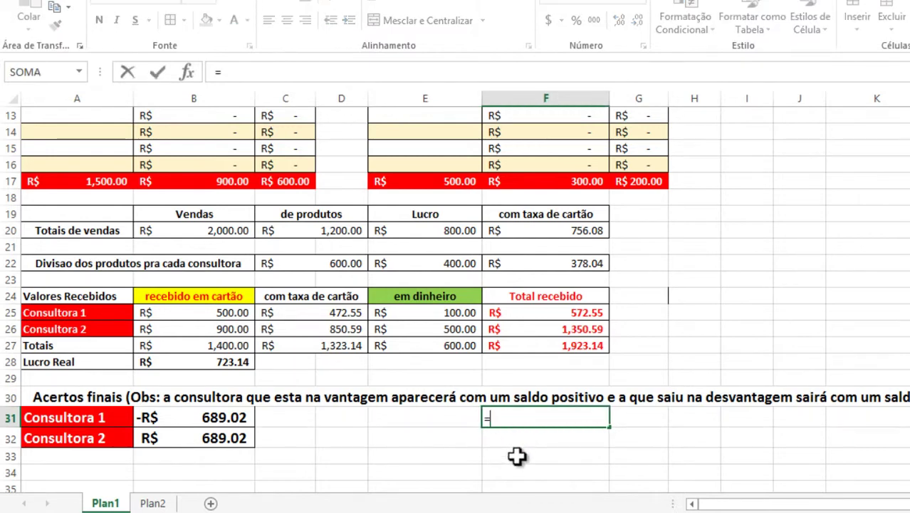
left_click(586, 310)
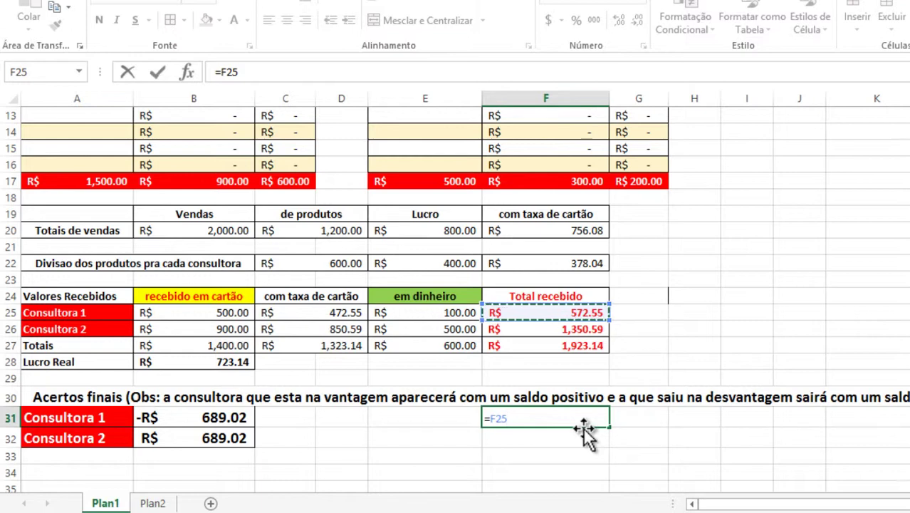
type("-")
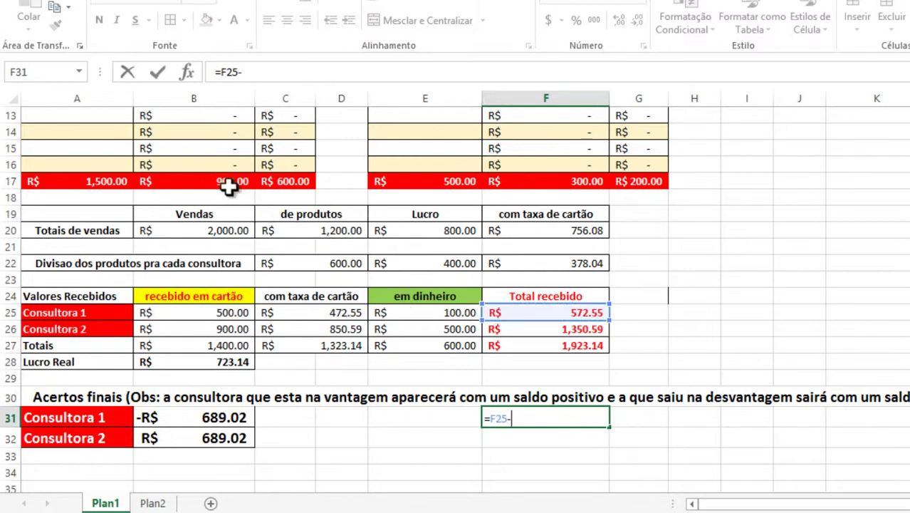
left_click(222, 182)
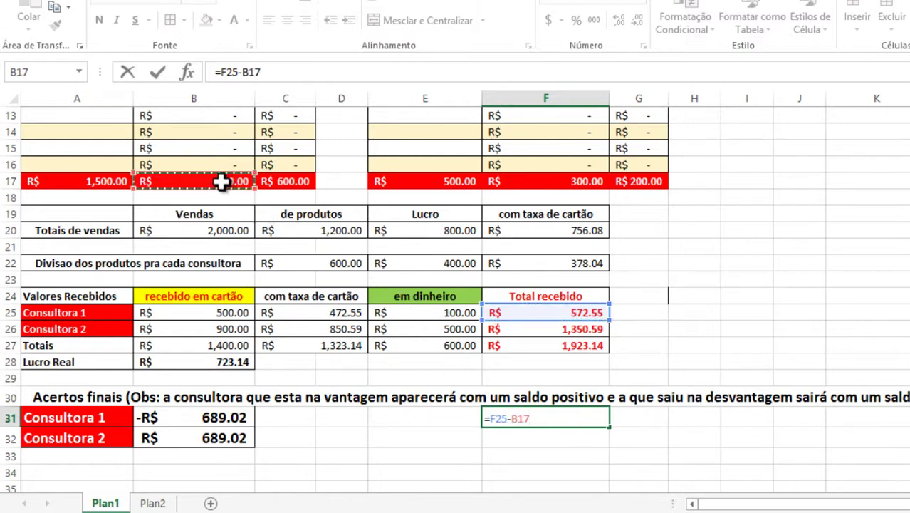
key("Return")
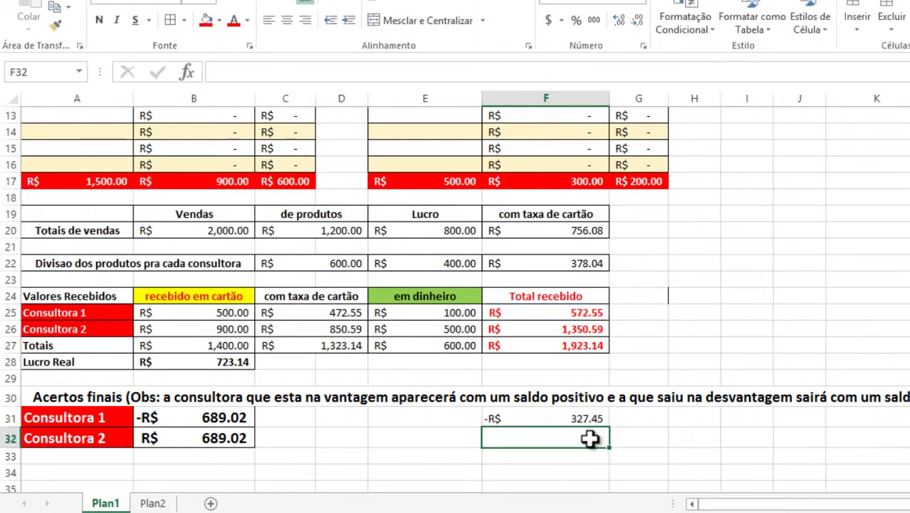
Enter =F26-F17 in F32, showing R$1,050.59
type("=")
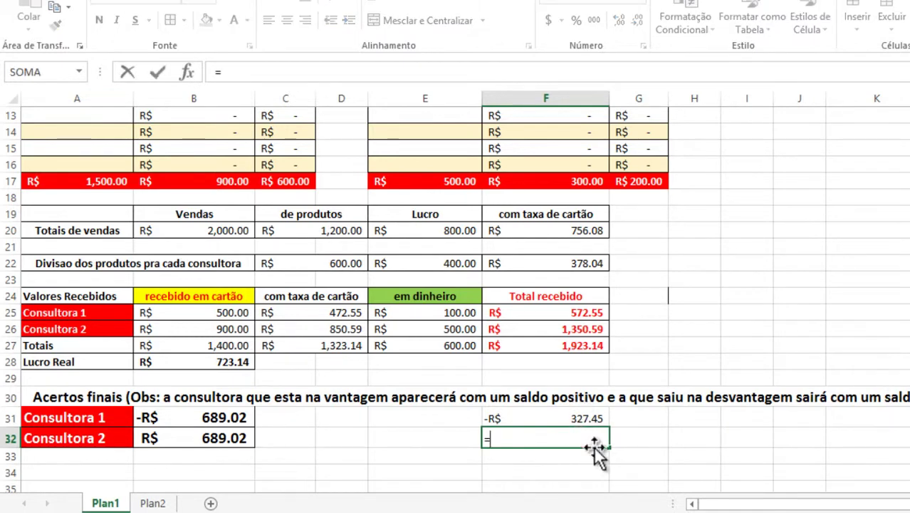
left_click(588, 330)
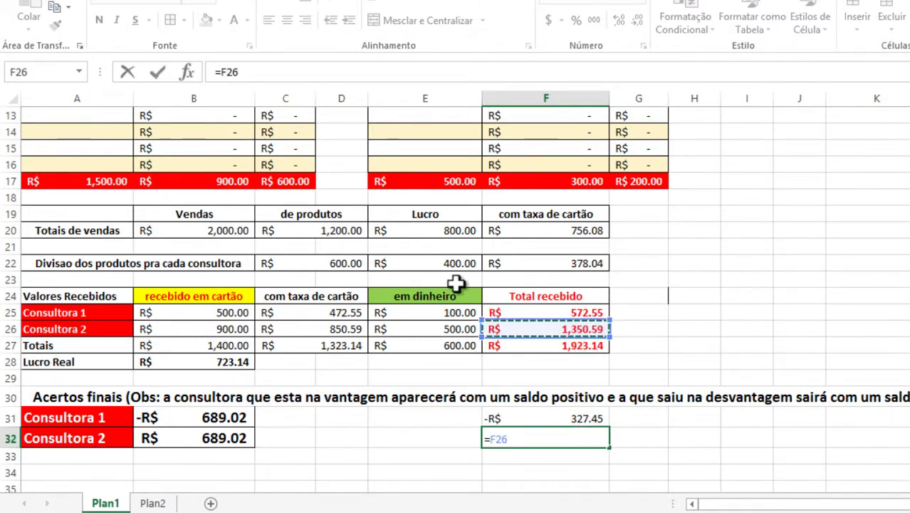
type("-")
left_click(547, 184)
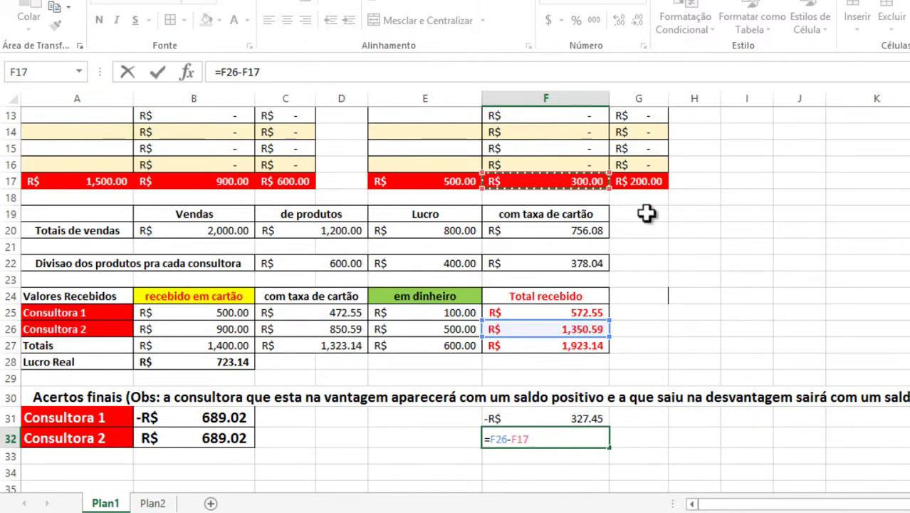
key("Return")
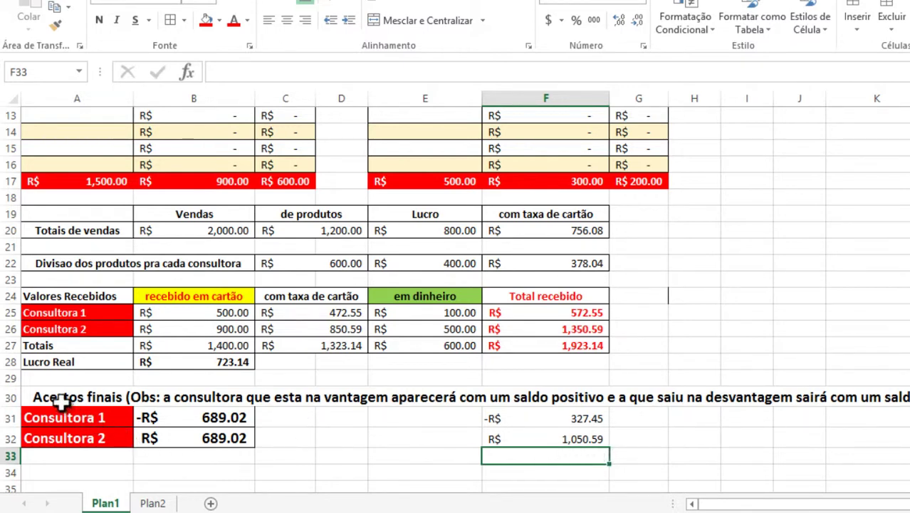
left_click_drag(61, 403, 153, 433)
Add 689.02 to the F31 check formula
left_click(574, 423)
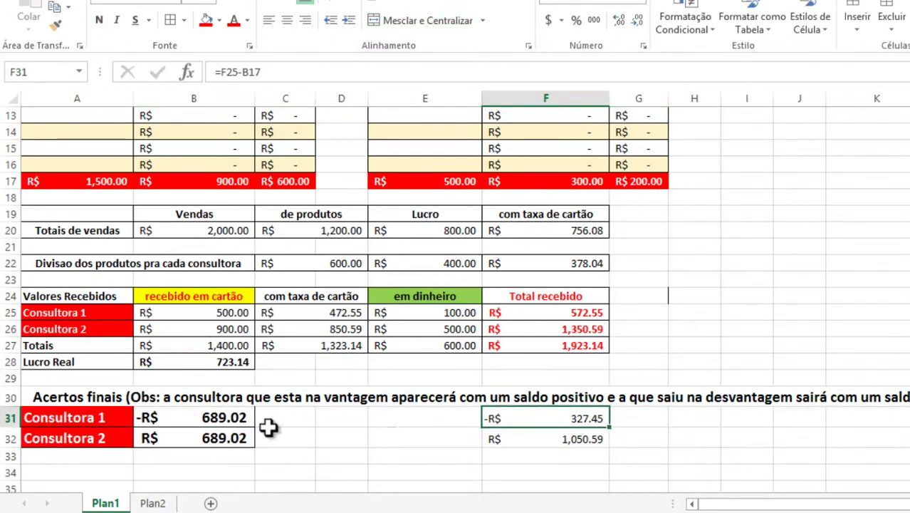
left_click_drag(268, 398, 326, 439)
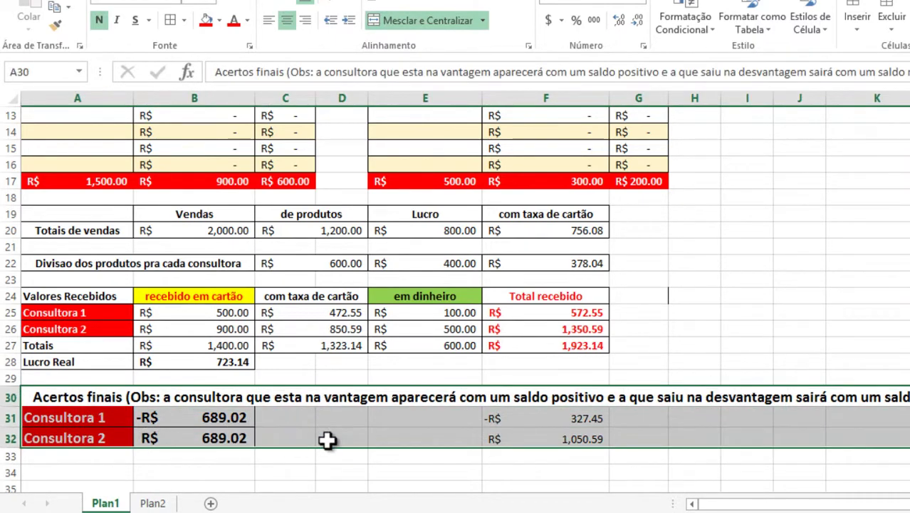
left_click(694, 462)
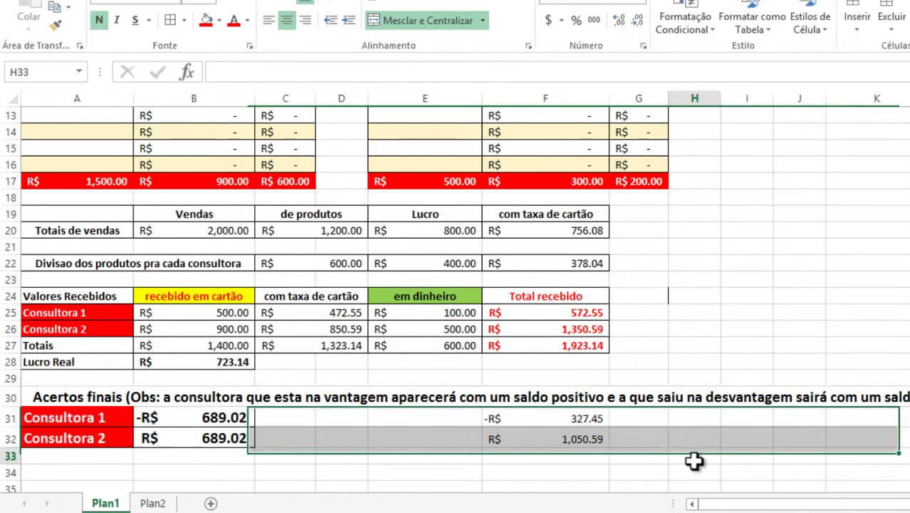
left_click(603, 419)
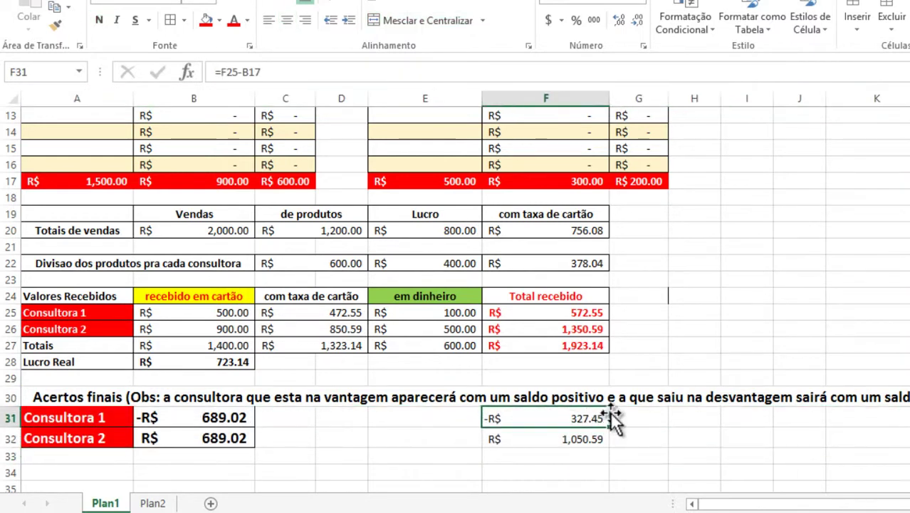
left_click(293, 71)
type("+689.02")
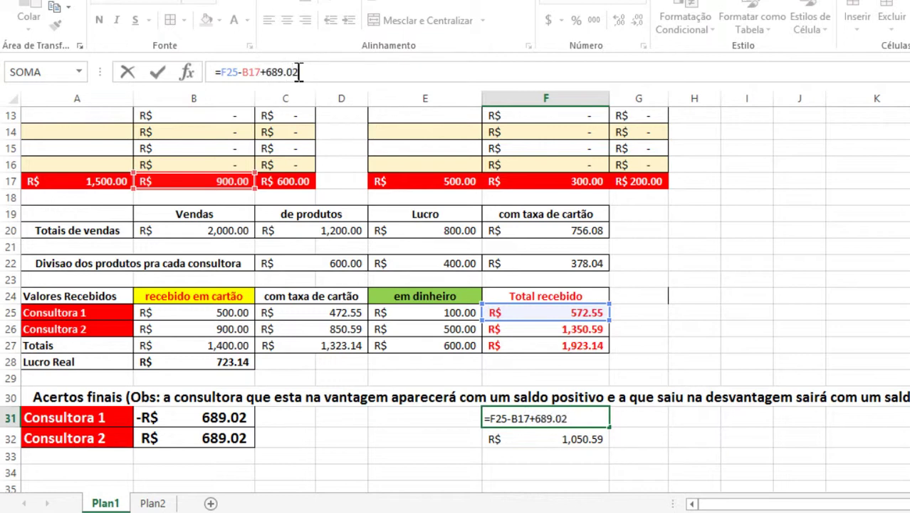
key("Return")
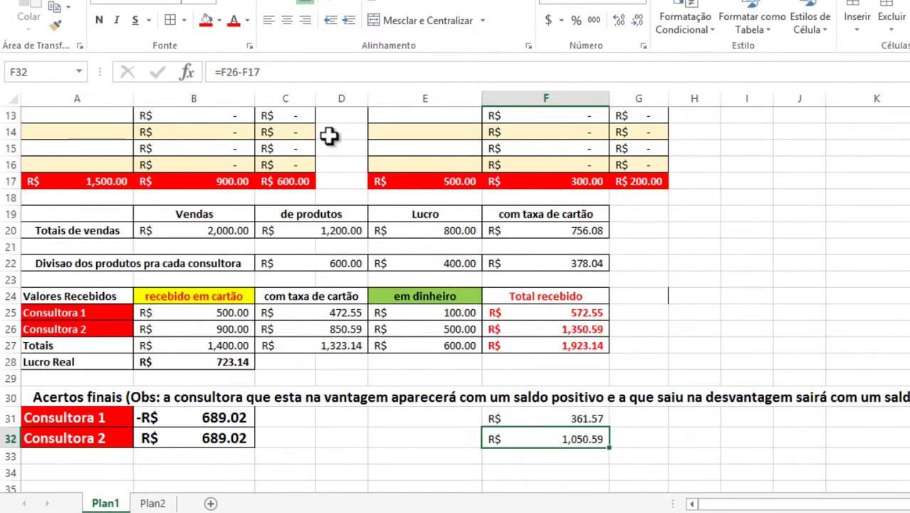
Cancel a draft F32 edit referencing F31 and undo the F31 adjustment
left_click(303, 74)
type("-")
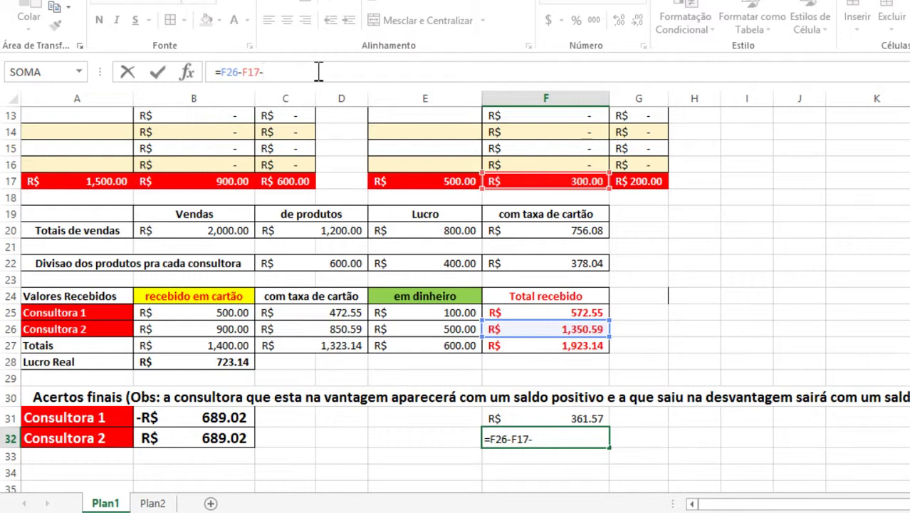
left_click(552, 418)
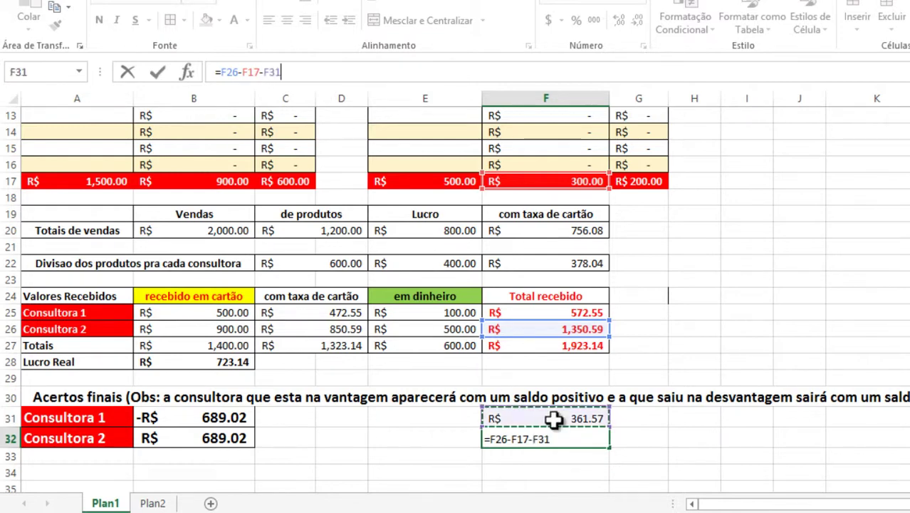
left_click(733, 457)
key("Escape")
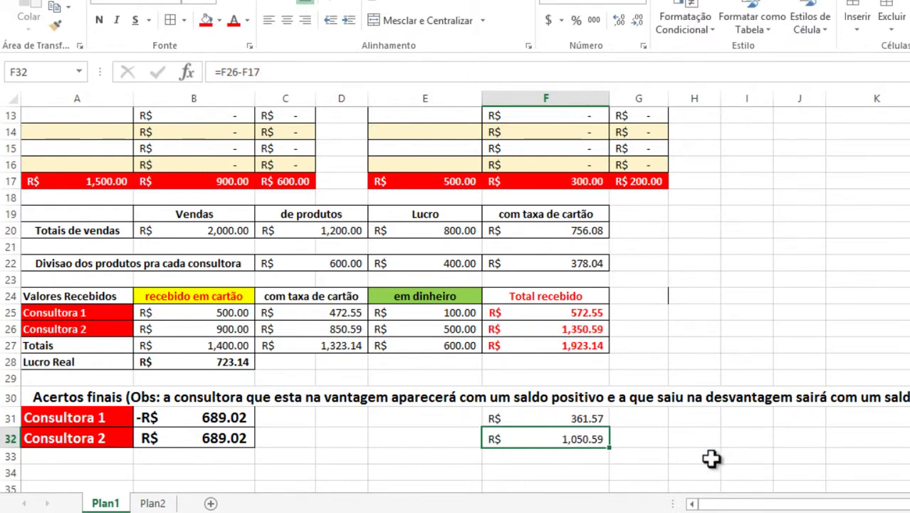
key("ctrl+z")
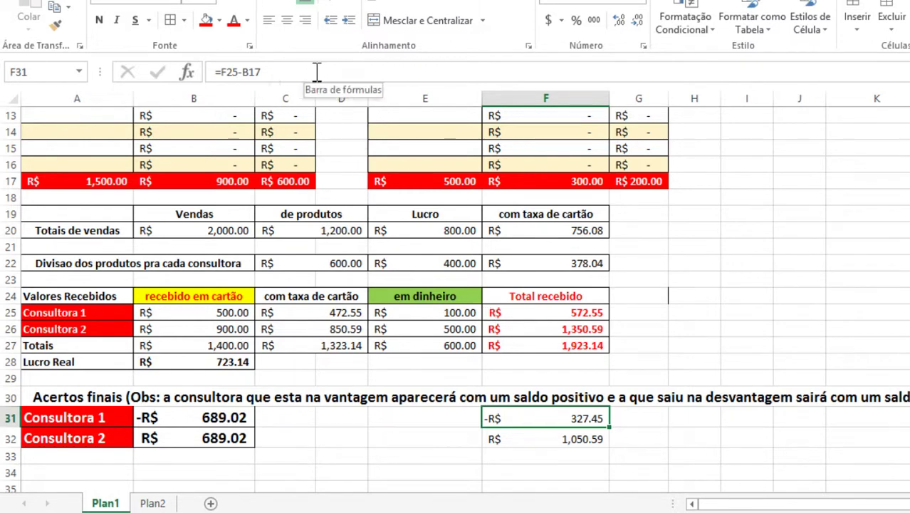
Reapply +689.02 to F31, then undo it so F31 returns to -R$327.45
left_click(316, 72)
type("+689.02")
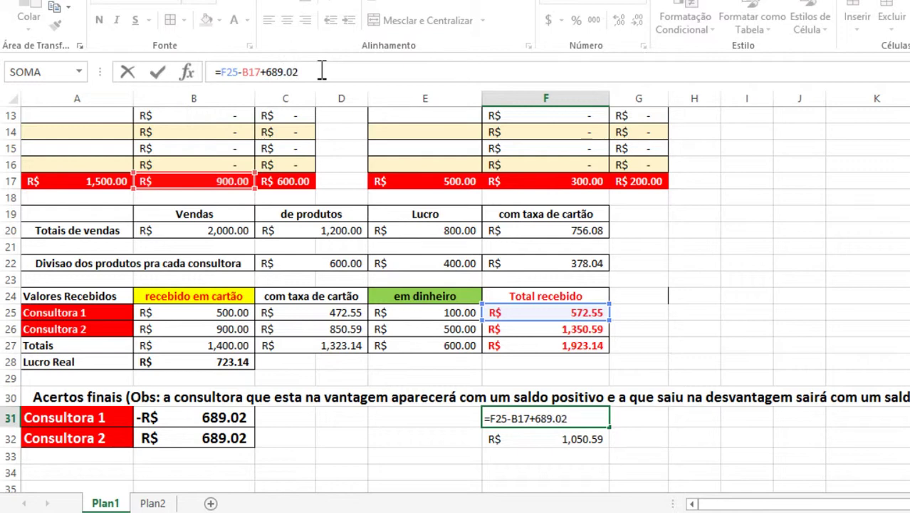
key("Return")
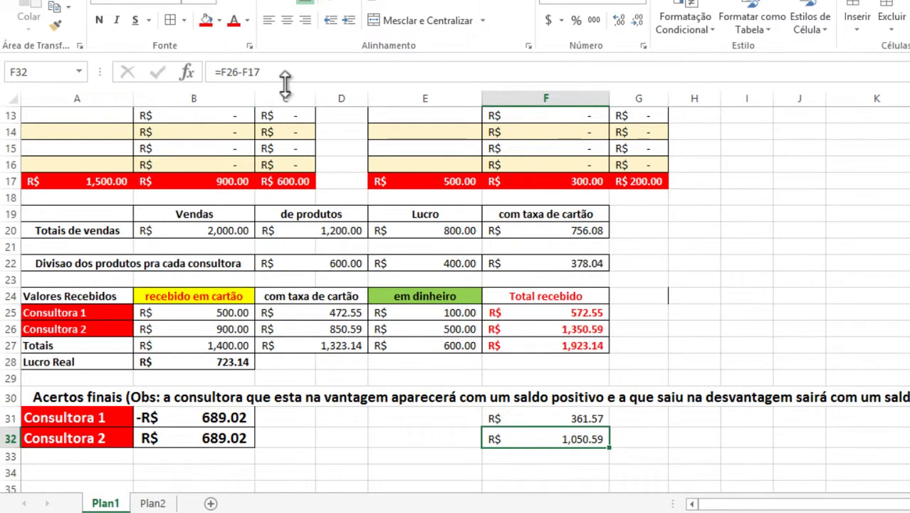
key("ctrl+z")
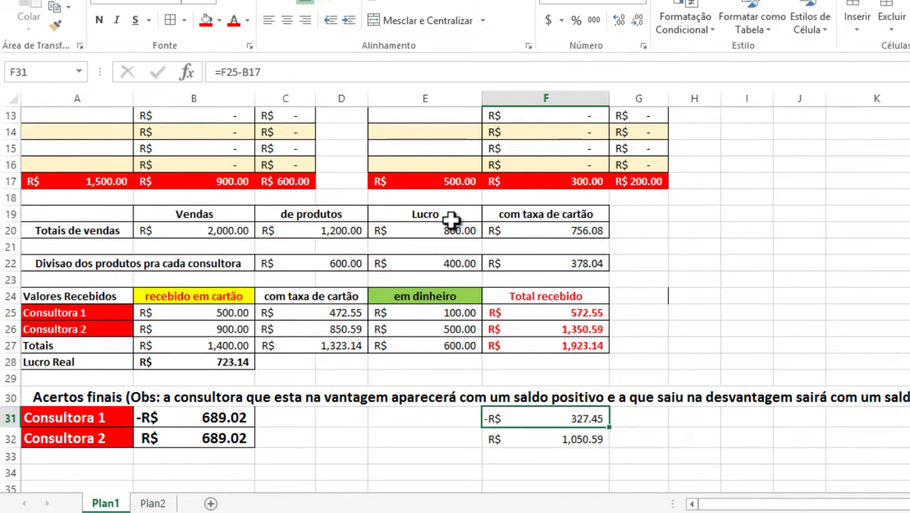
Adjust F31 to =(F25-B17)+689.02 and F32 to =F26-F17-689.02, both showing R$ 361.57
left_click(700, 450)
left_click(553, 419)
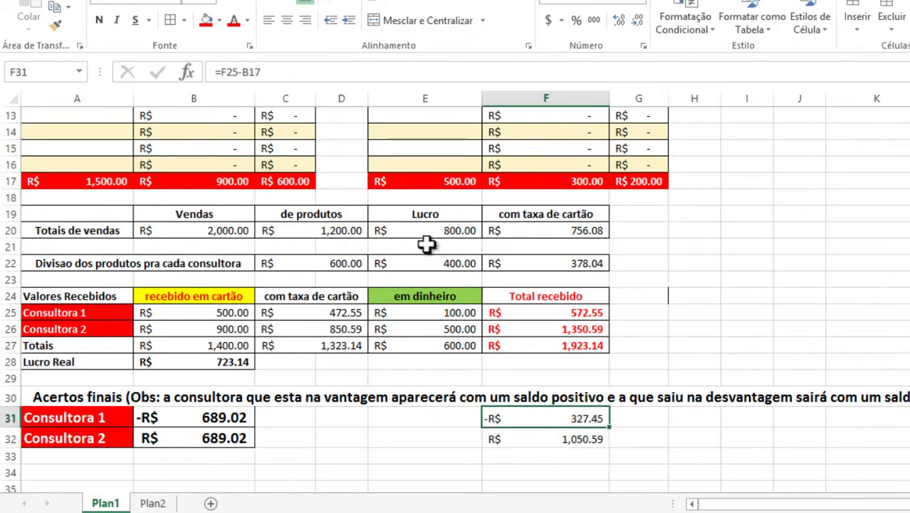
left_click(302, 75)
type(")")
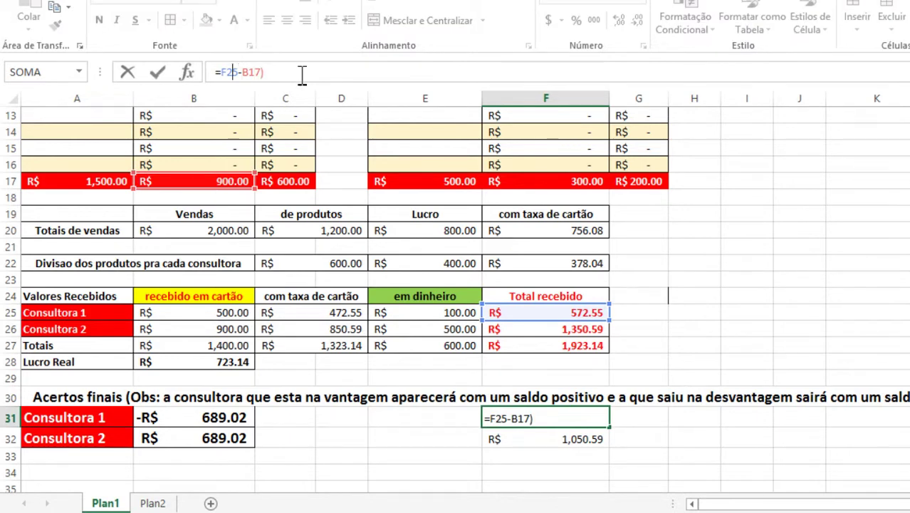
type("(")
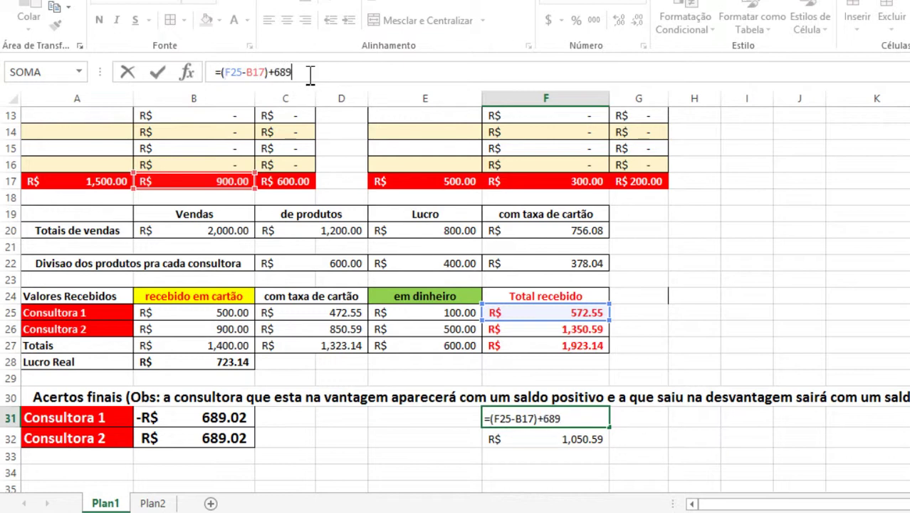
key("Return")
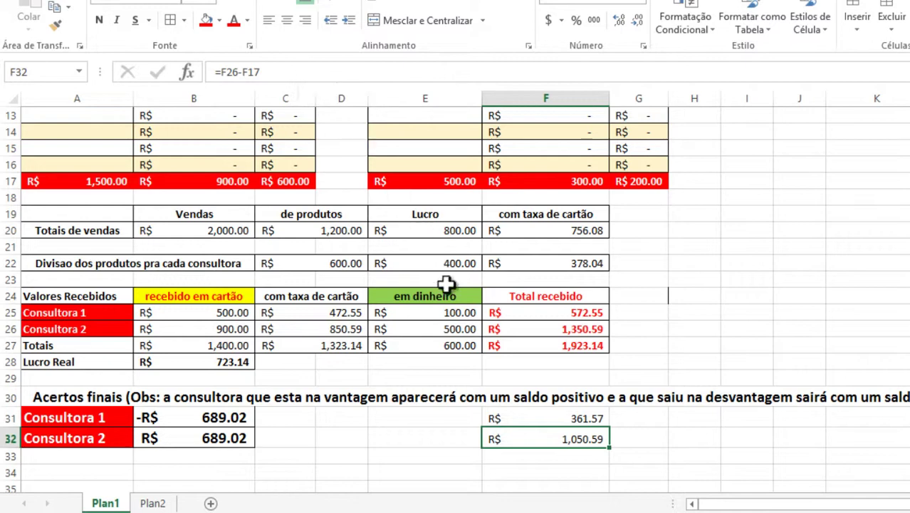
left_click(521, 418)
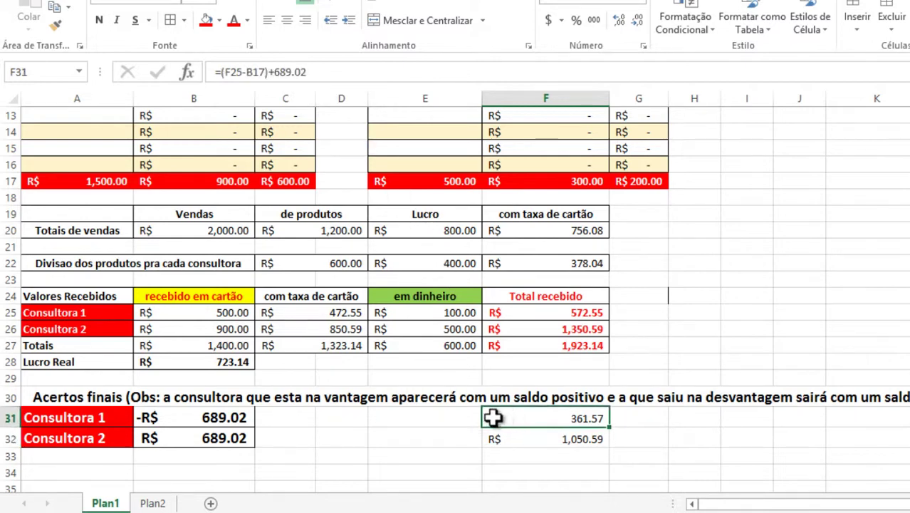
left_click(601, 436)
left_click(294, 72)
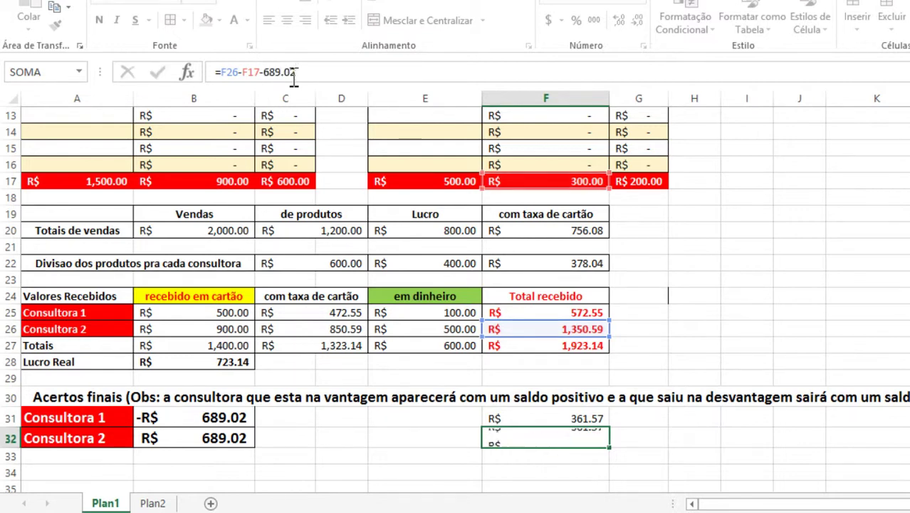
key("Return")
Recheck F31's formula, then review the Lucro Real value and the Acertos finais block
left_click_drag(592, 424, 589, 445)
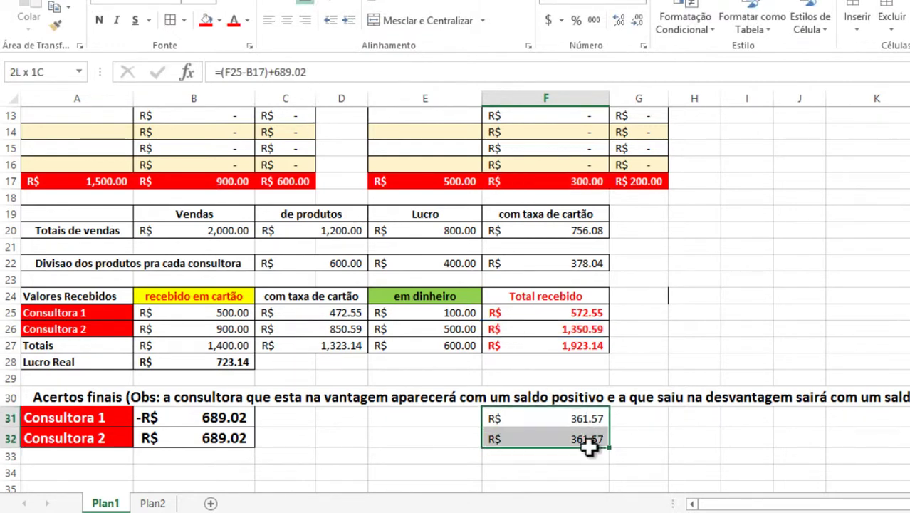
left_click(537, 418)
double_click(537, 418)
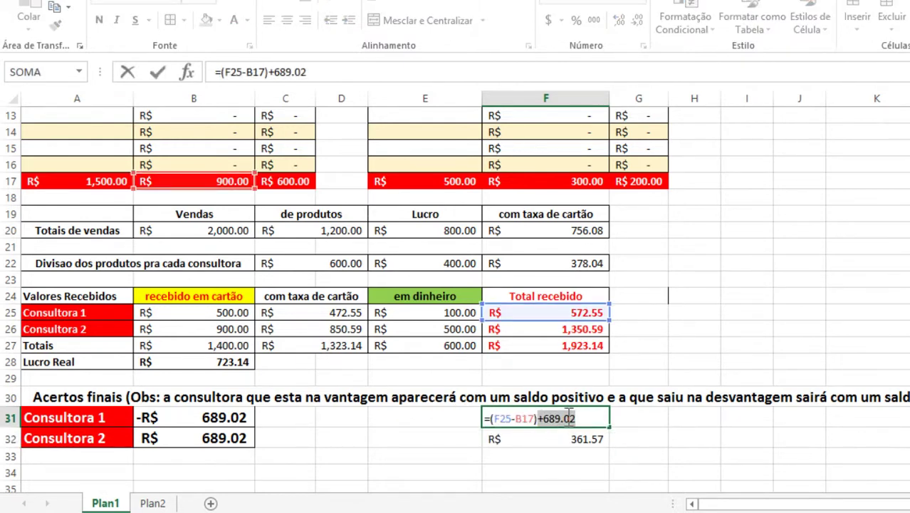
key("Return")
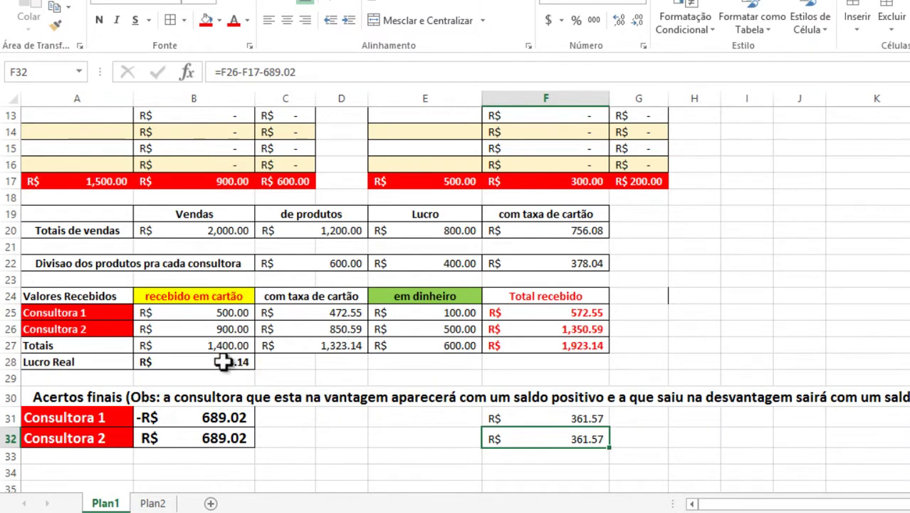
left_click(225, 361)
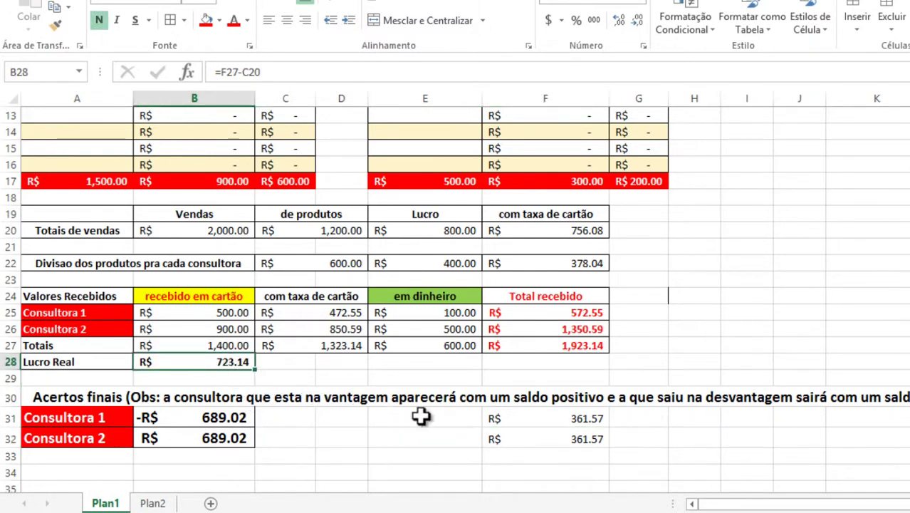
left_click_drag(71, 362, 180, 370)
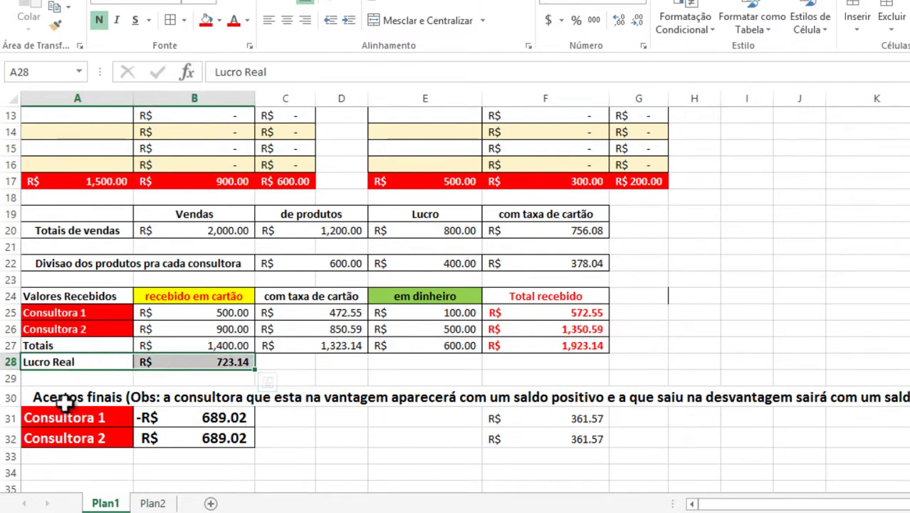
left_click_drag(61, 399, 184, 437)
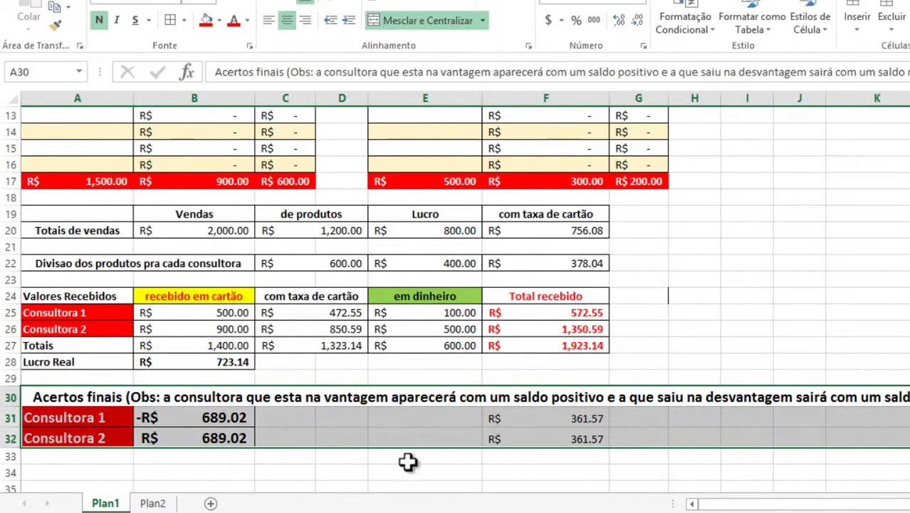
left_click(505, 459)
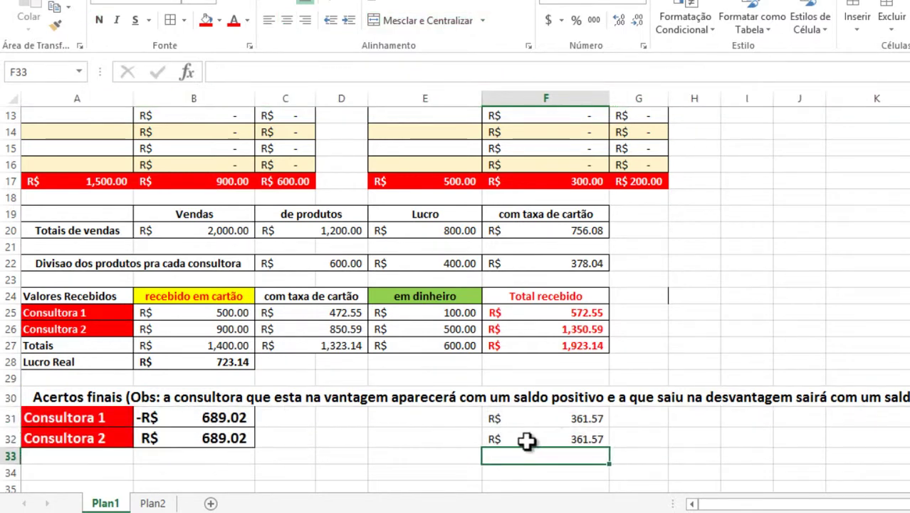
Delete the contents of the check cells F31 and F32
left_click_drag(531, 421, 539, 448)
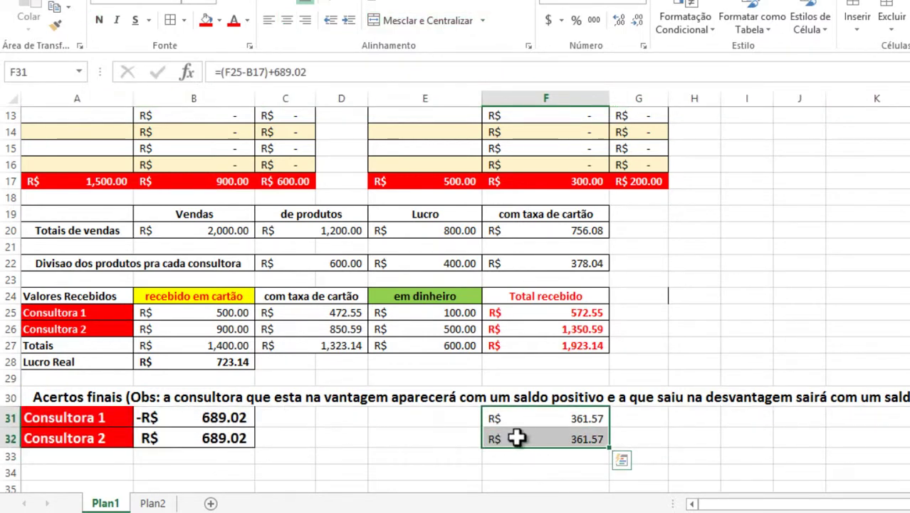
left_click(545, 438)
key("Delete")
left_click(574, 418)
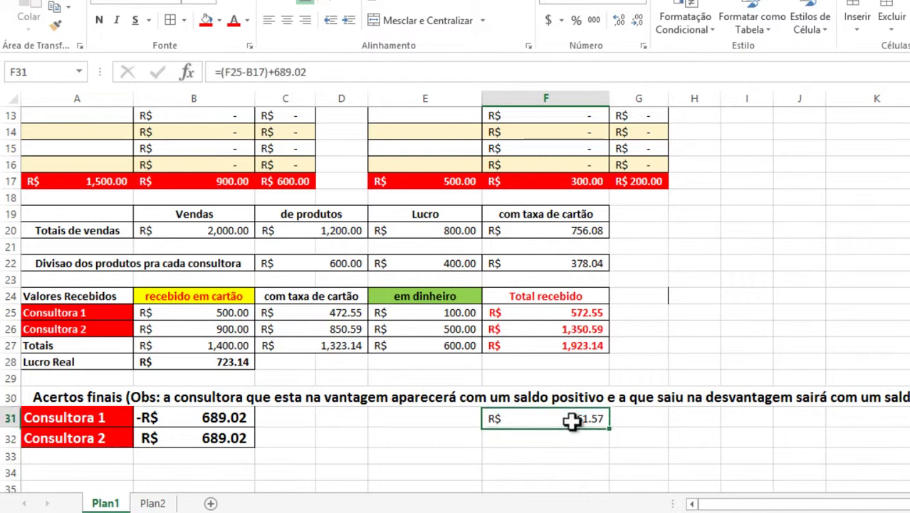
key("Delete")
left_click(379, 437)
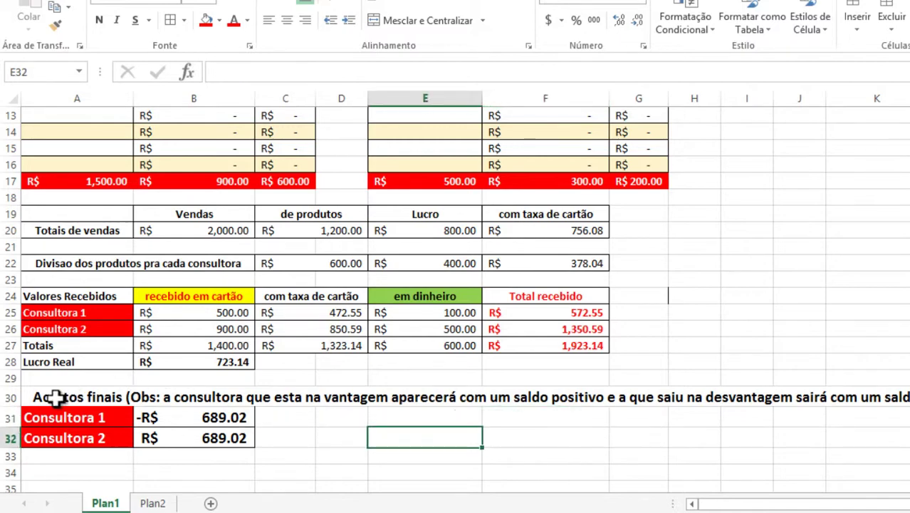
left_click_drag(146, 406, 226, 418)
Set the discount rate in L5 to 25%
left_click(877, 361)
scroll(877, 361, "up", 3)
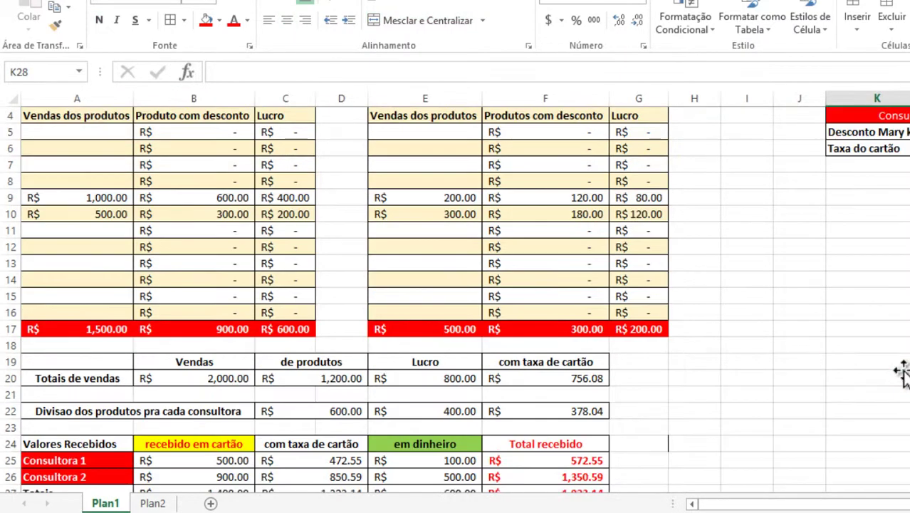
scroll(877, 362, "up", 1)
left_click(909, 208)
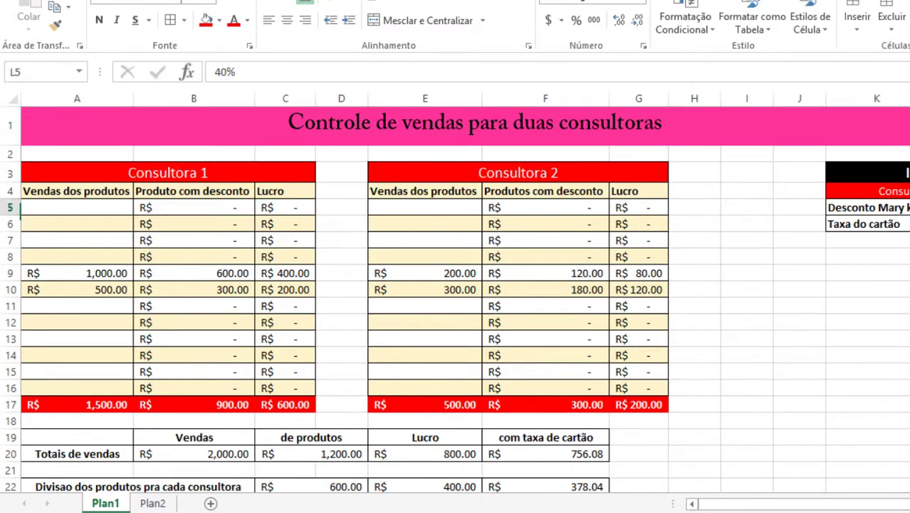
type("25")
key("ctrl+Return")
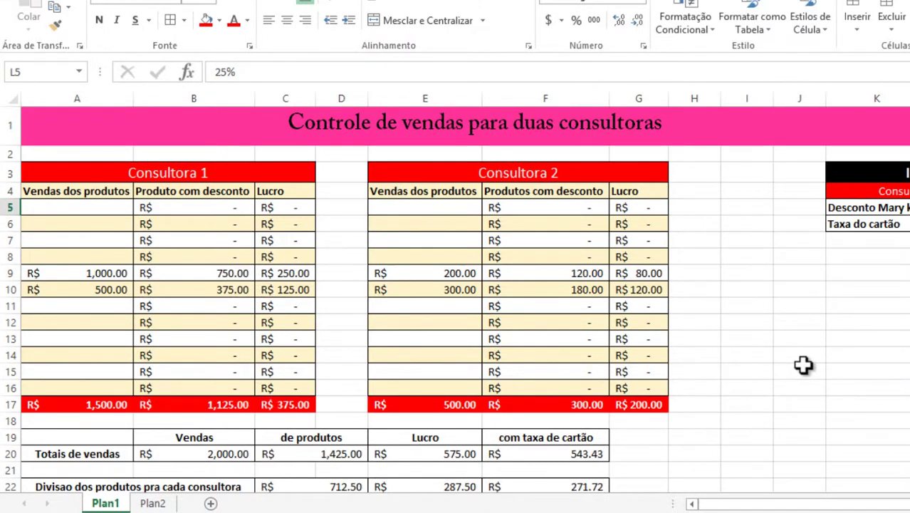
Review the recalculated Lucro Real formula in B28 (R$ 498.14) and the settlement formula in B31
scroll(803, 364, "down", 2)
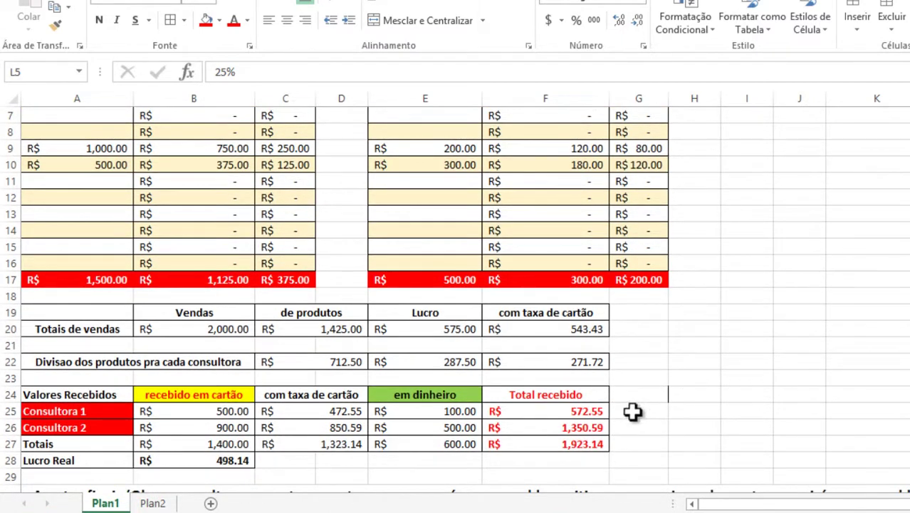
scroll(633, 411, "down", 1)
left_click(23, 411)
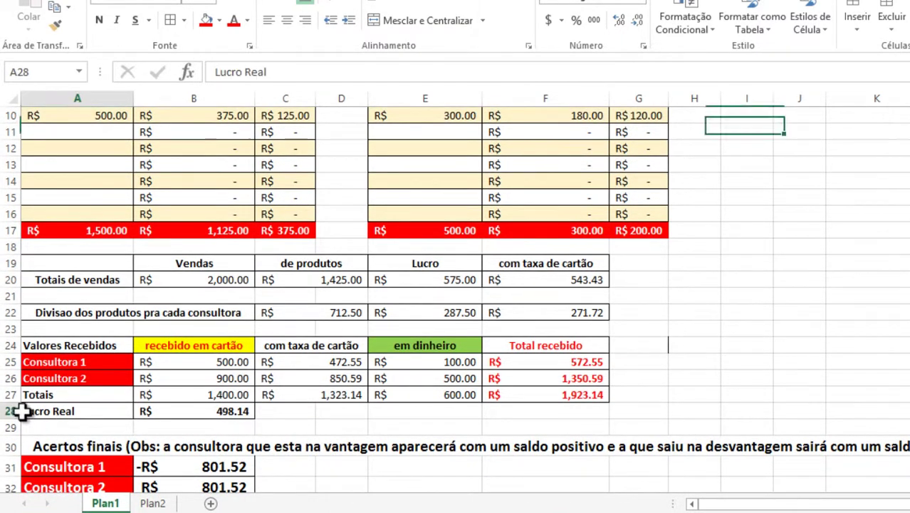
left_click(193, 425)
left_click(216, 411)
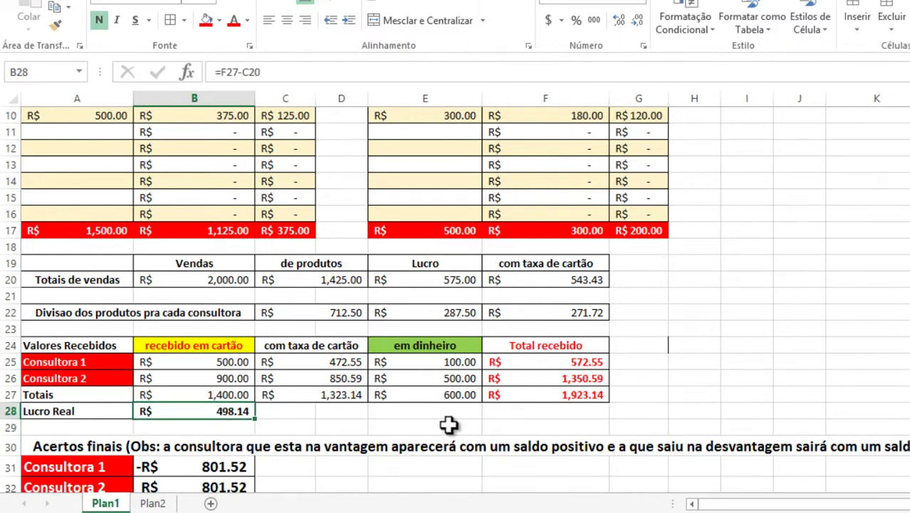
scroll(449, 426, "down", 1)
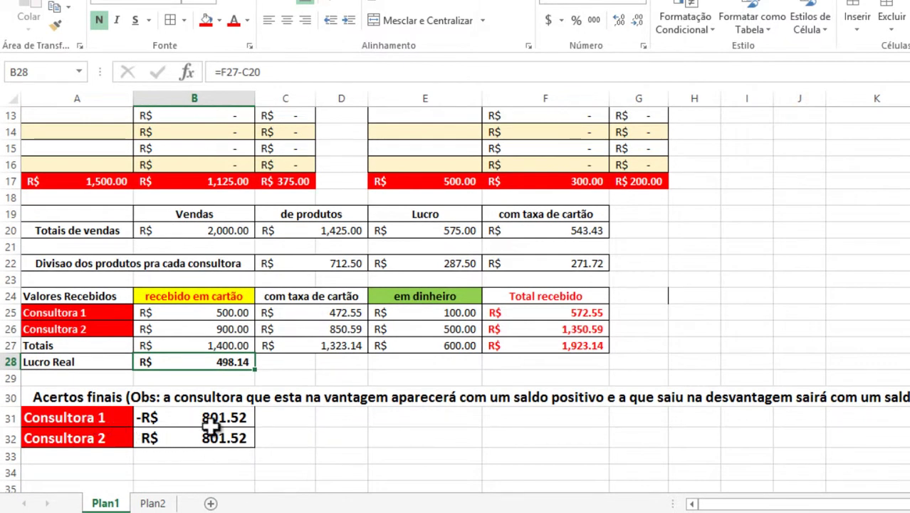
left_click(211, 423)
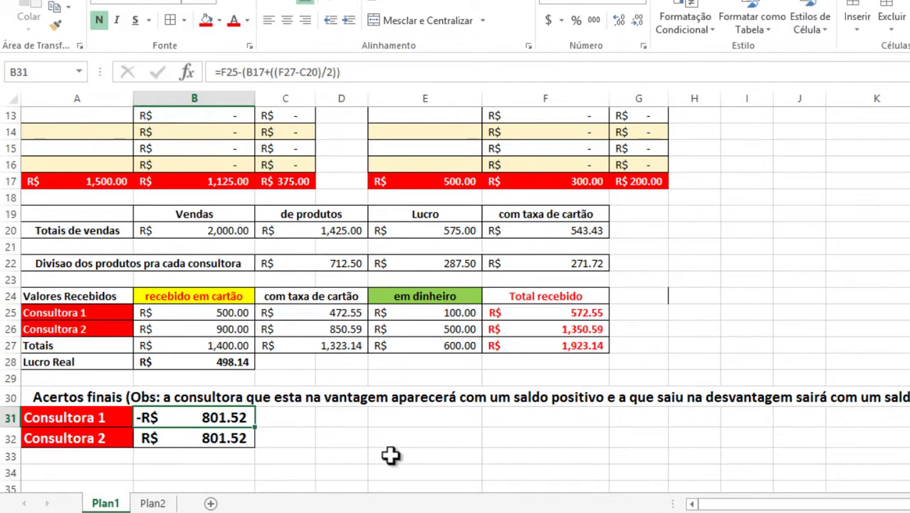
scroll(597, 400, "up", 2)
scroll(598, 401, "up", 2)
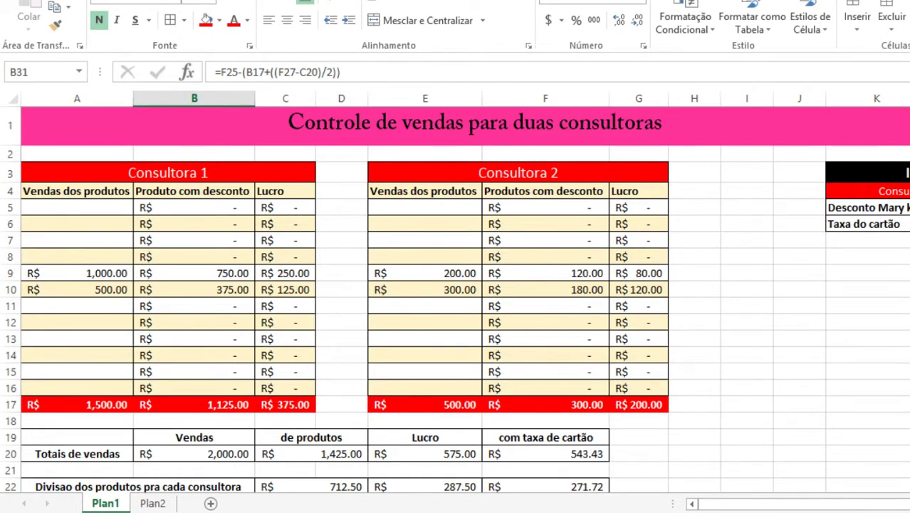
scroll(806, 327, "down", 4)
scroll(579, 367, "down", 2)
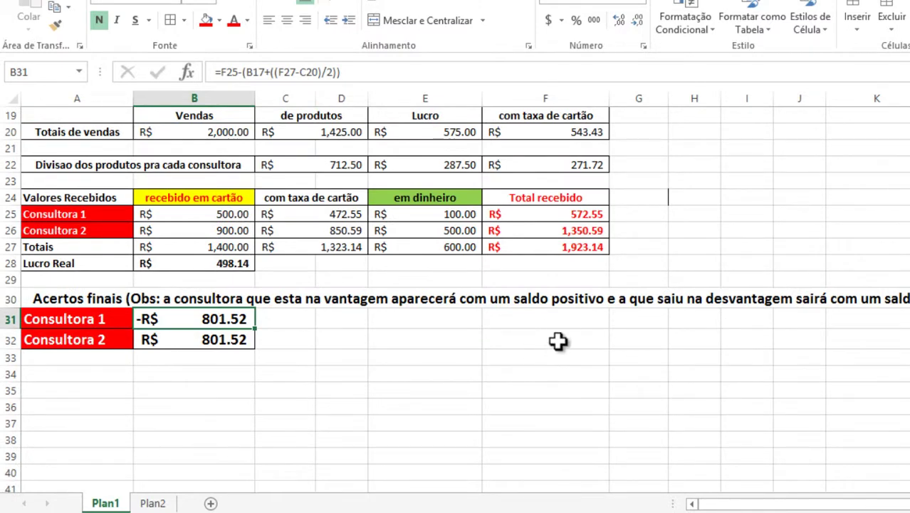
Enter the check formula =F25-B17 in F31, giving -R$ 552.45
left_click(550, 338)
left_click(556, 319)
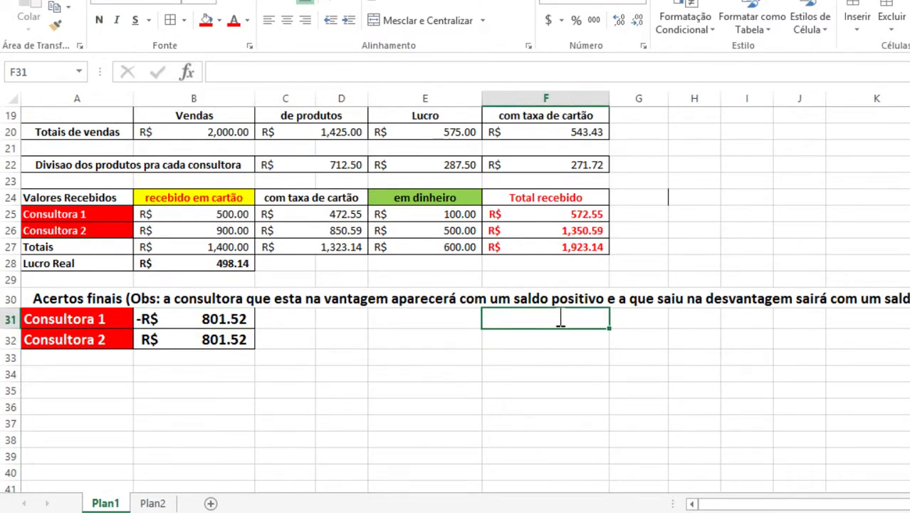
type("=")
left_click(562, 218)
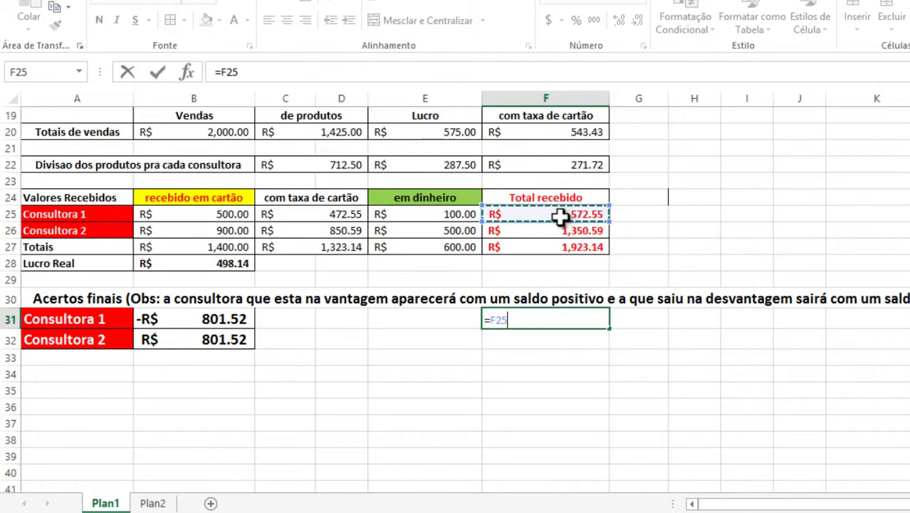
type("-")
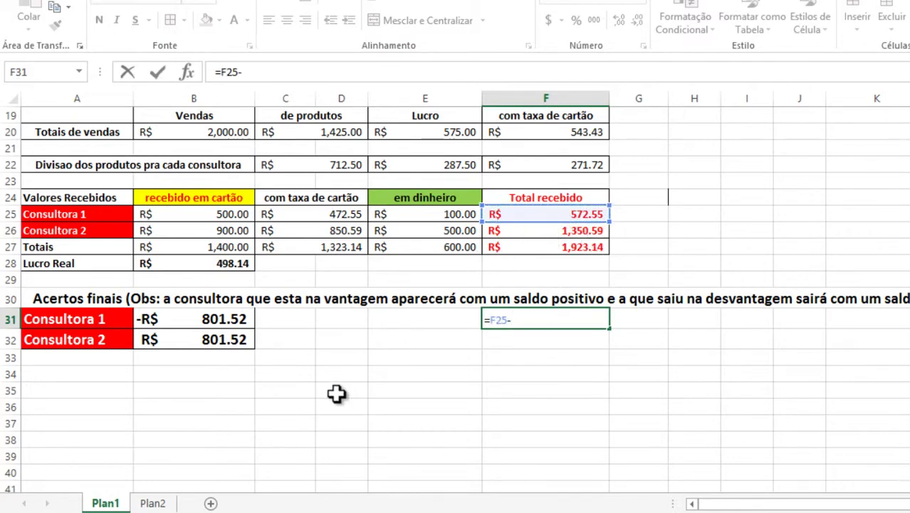
scroll(335, 384, "up", 2)
left_click(225, 184)
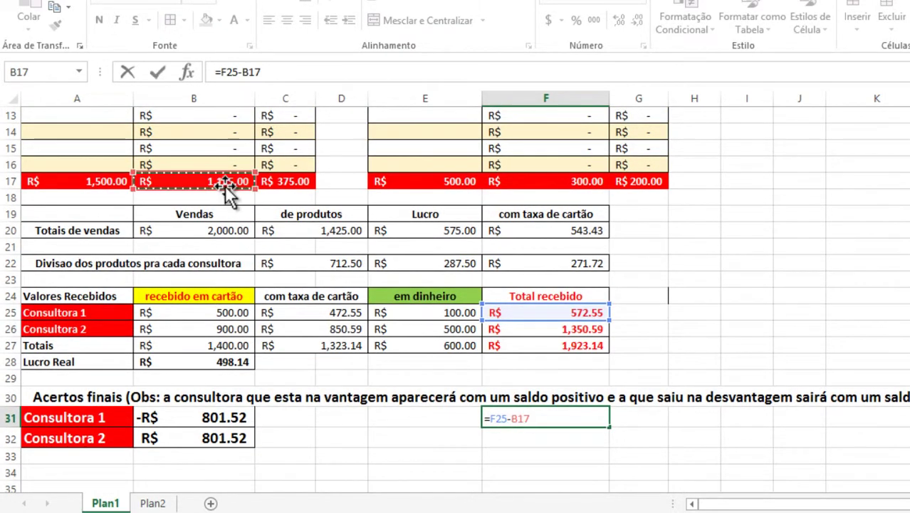
key("Return")
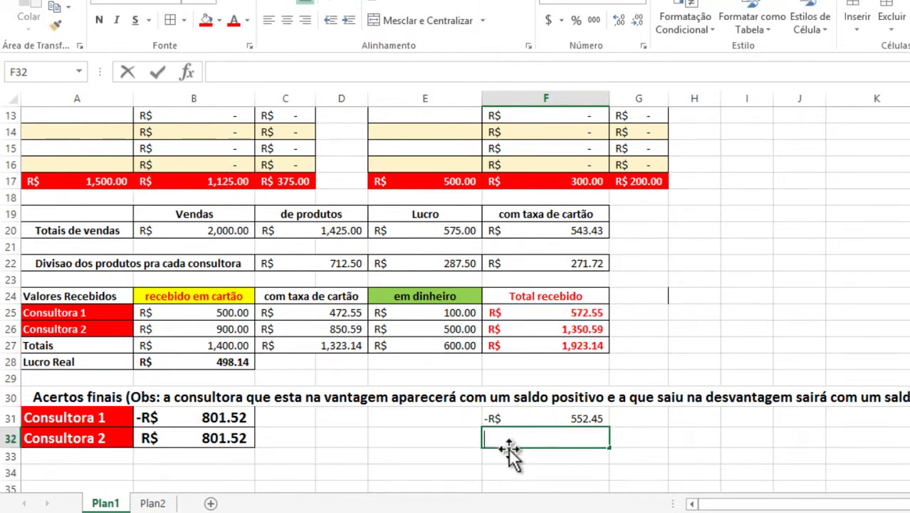
Enter the check formula =F26-F17 in F32, giving R$ 1,050.59
type("=")
left_click(577, 332)
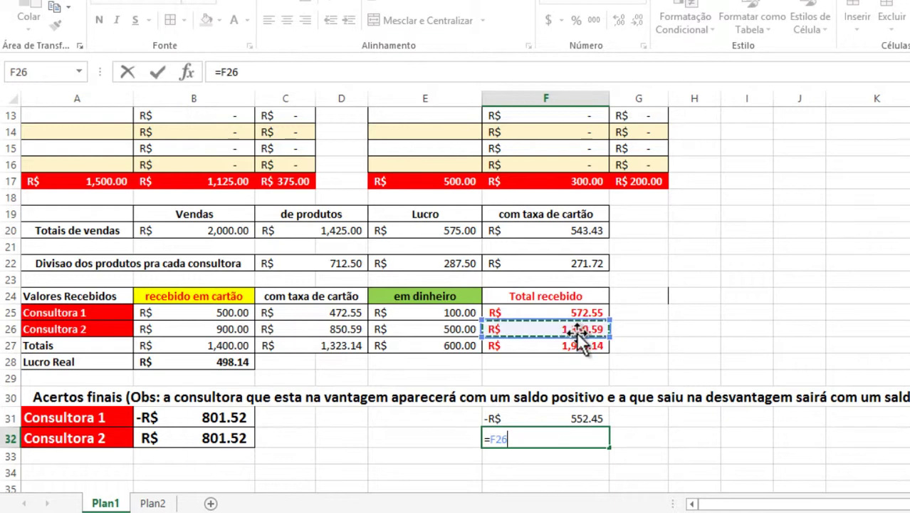
type("-")
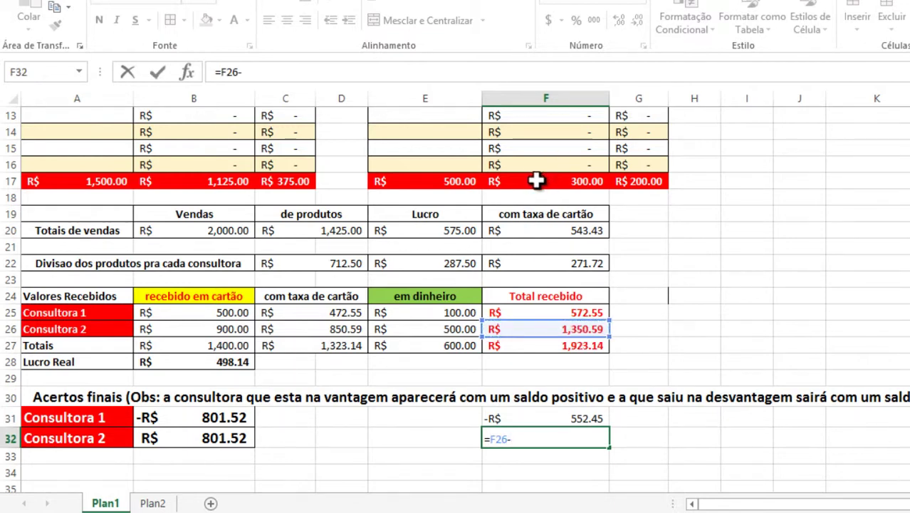
left_click(534, 181)
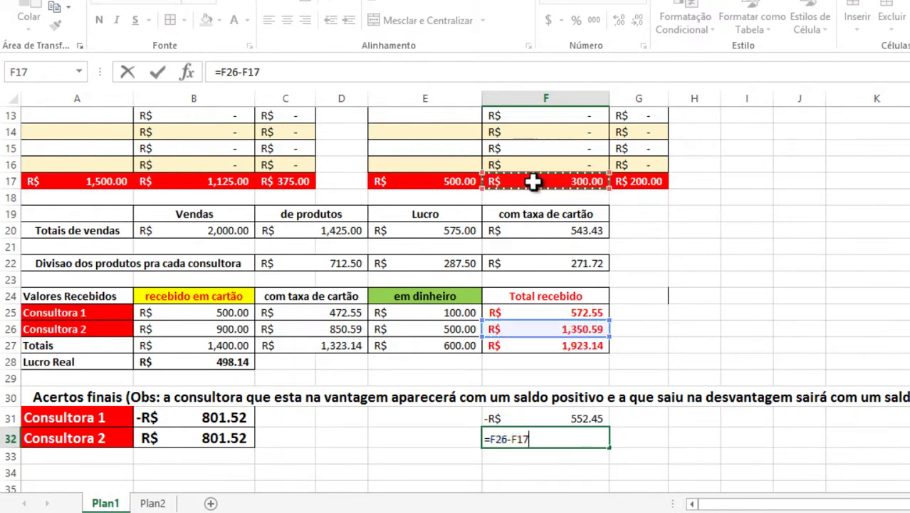
key("Return")
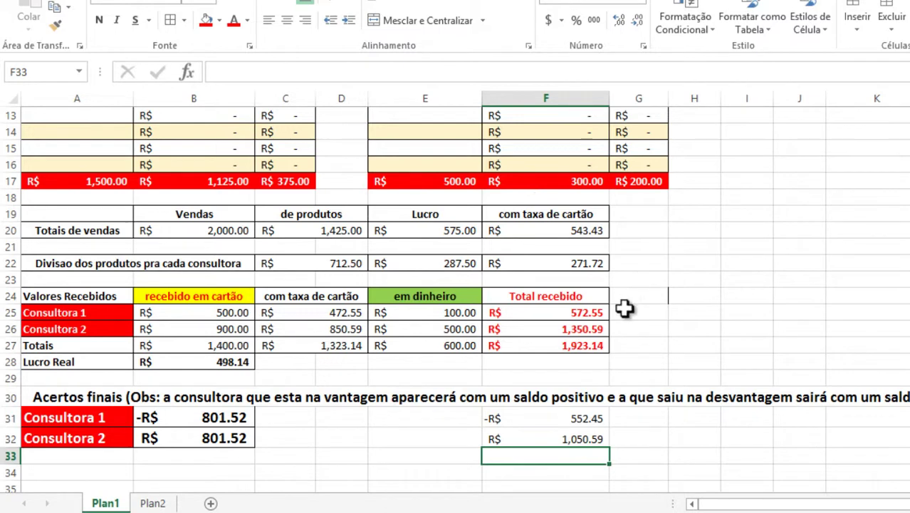
left_click(588, 420)
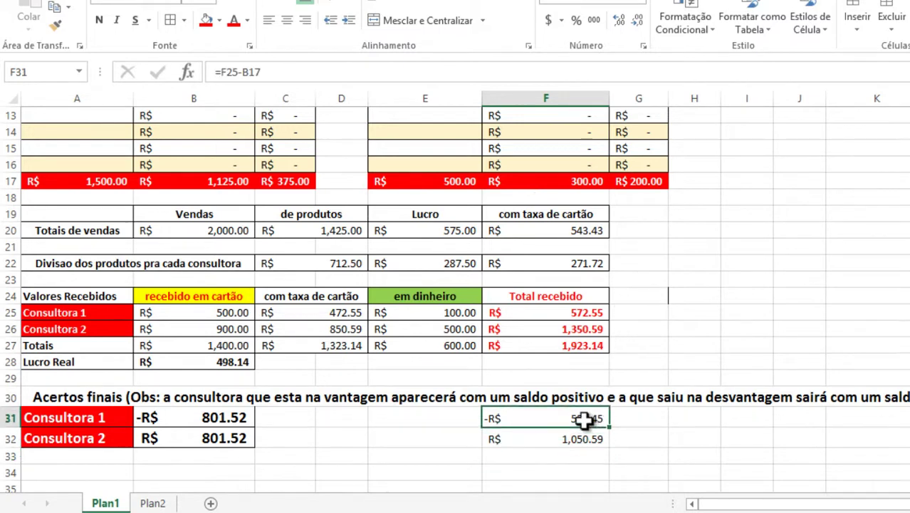
Review both consultants' settlement formulas in A31:B32
left_click(240, 419)
left_click(240, 437)
left_click(214, 419)
left_click_drag(96, 418, 187, 429)
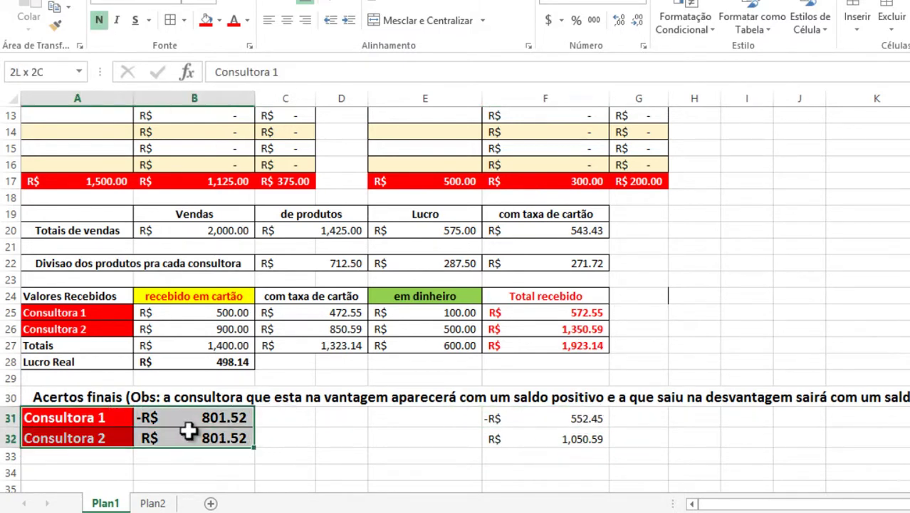
Add +801.52 to F31, subtract 801.52 in F32, and AutoSum them into F33 (R$ 498.14)
left_click(548, 418)
left_click(306, 74)
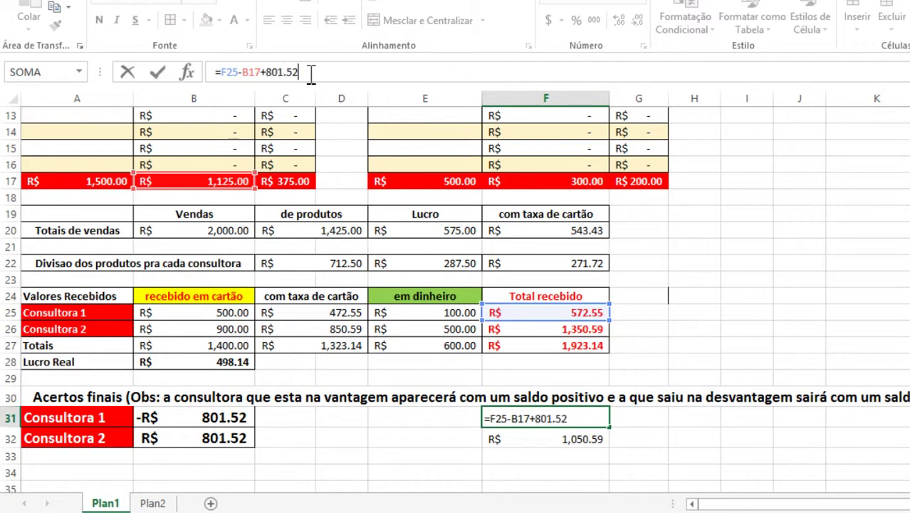
key("Return")
type("=F26-F17-801.52")
left_click(361, 72)
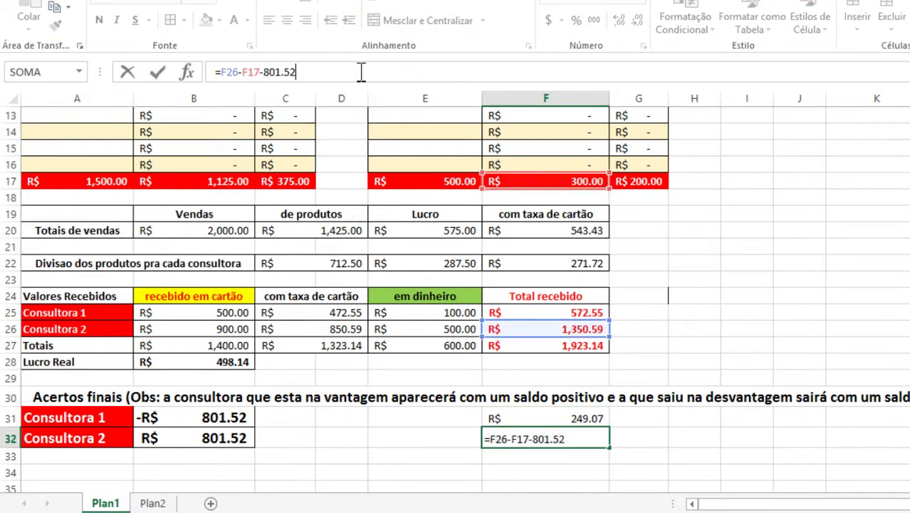
key("Return")
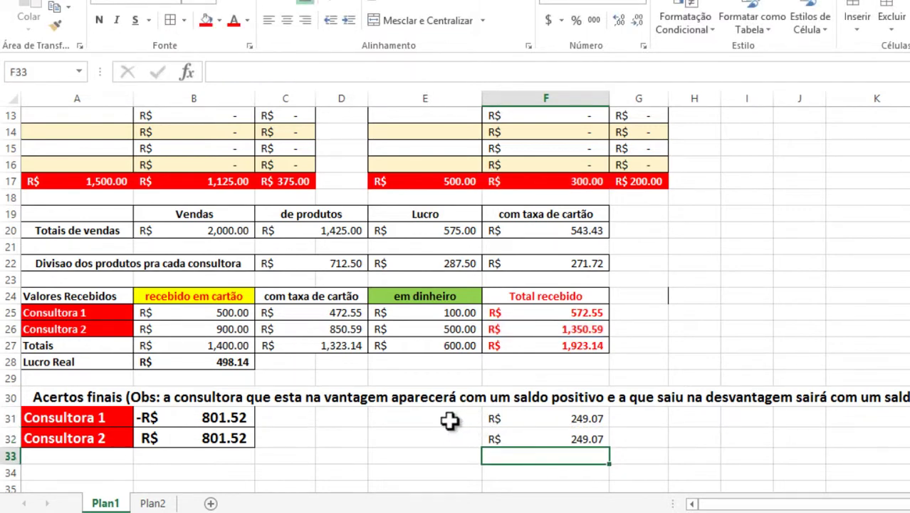
left_click_drag(541, 425, 562, 440)
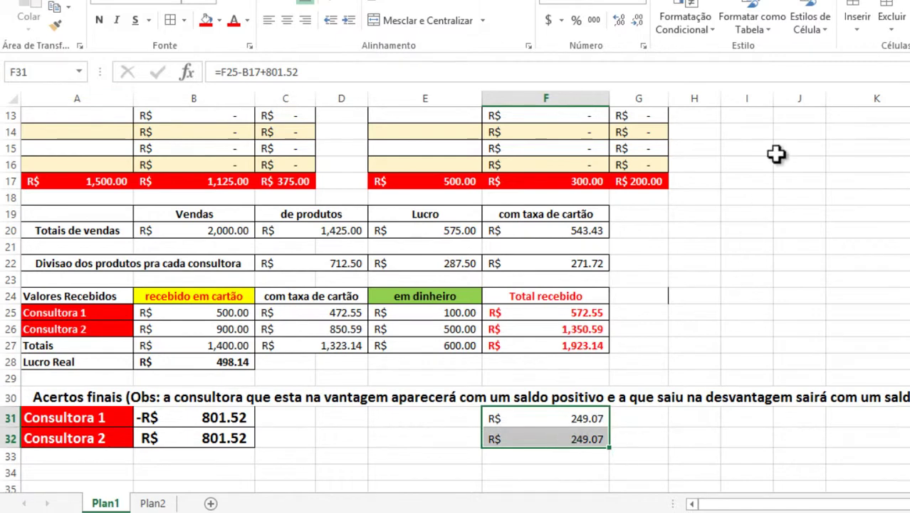
key("alt+equal")
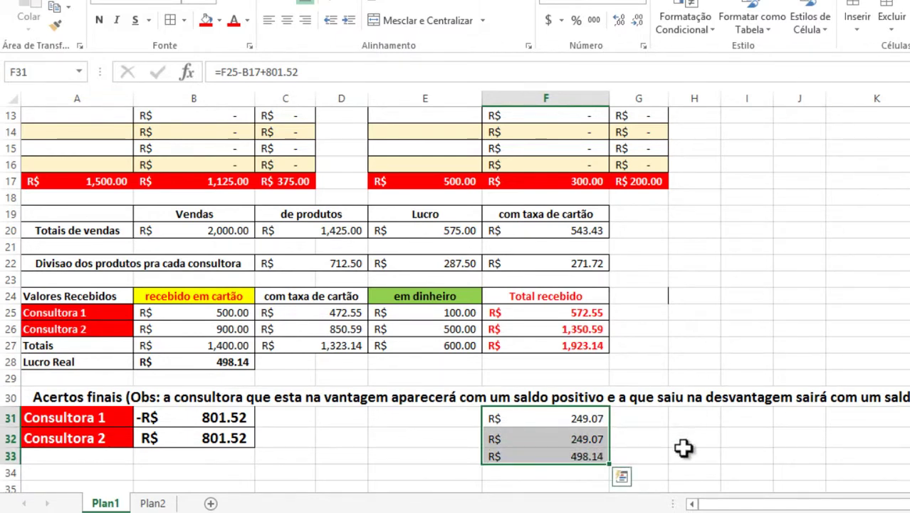
left_click(525, 461)
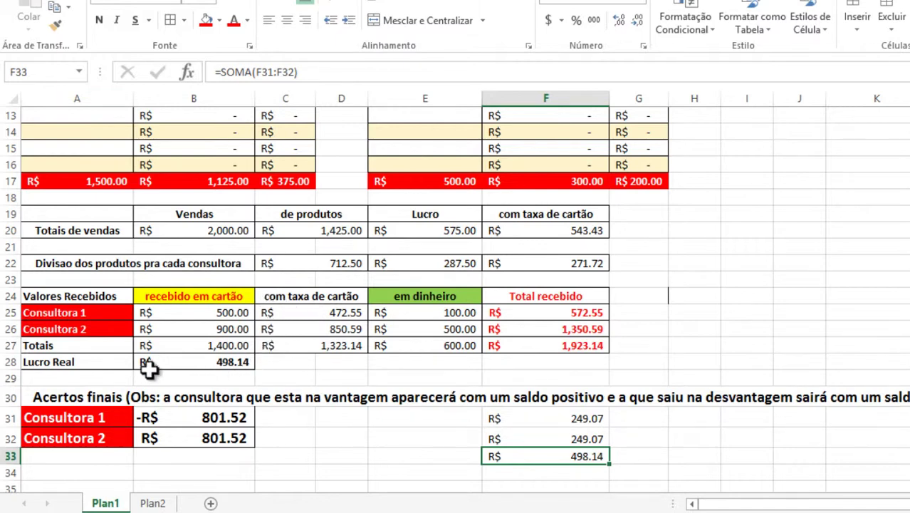
left_click_drag(85, 363, 203, 361)
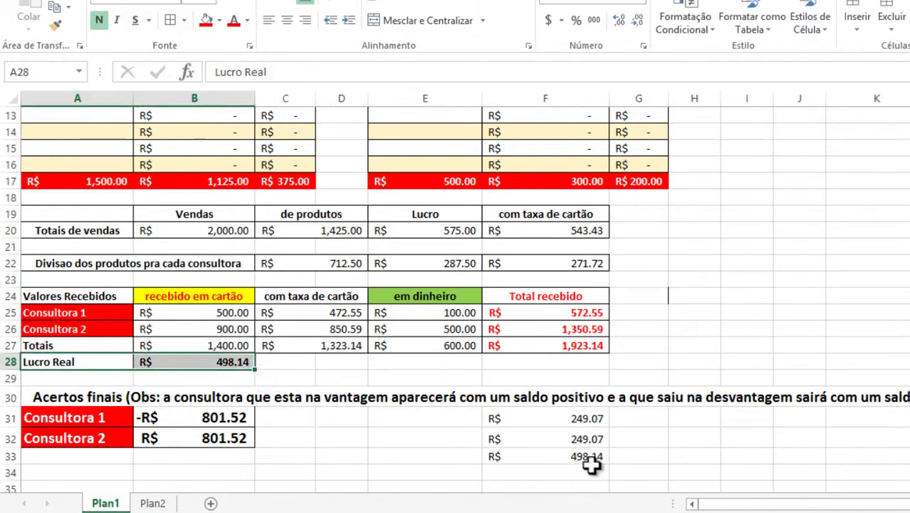
mouse_move(554, 419)
left_mouse_down()
mouse_move(558, 436)
mouse_move(541, 420)
mouse_move(570, 456)
left_mouse_up()
left_click(217, 420)
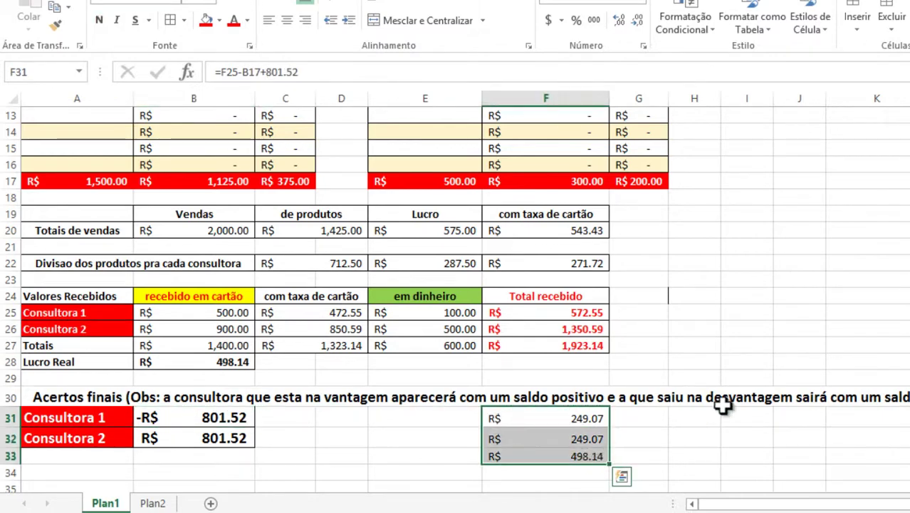
scroll(856, 367, "up", 4)
left_click(906, 207)
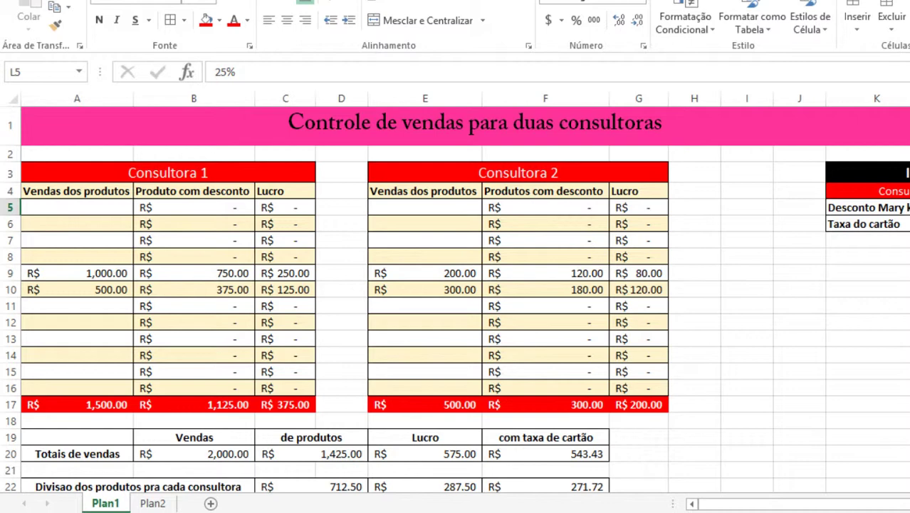
Try 40%, 30% and 25% discounts in L5, finishing at 40%
type("40%")
key("ctrl+Return")
type("30%")
key("ctrl+Return")
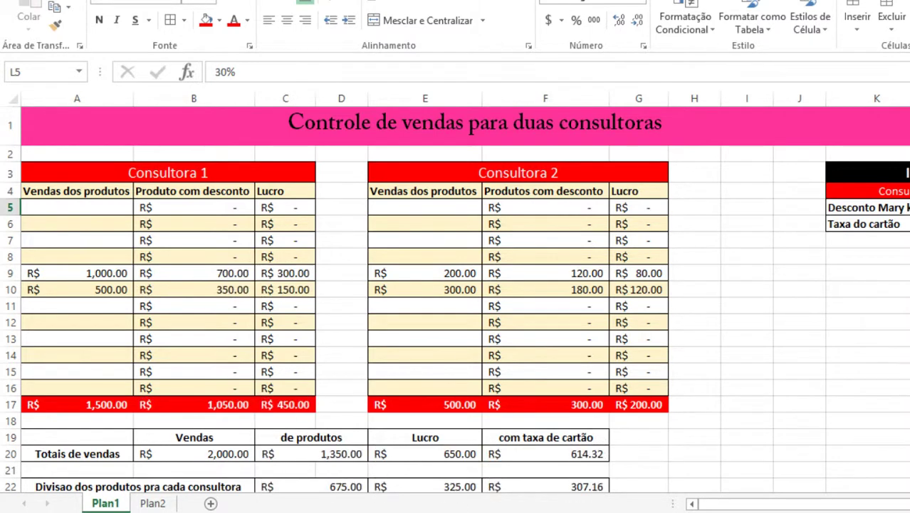
type("25%")
key("ctrl+Return")
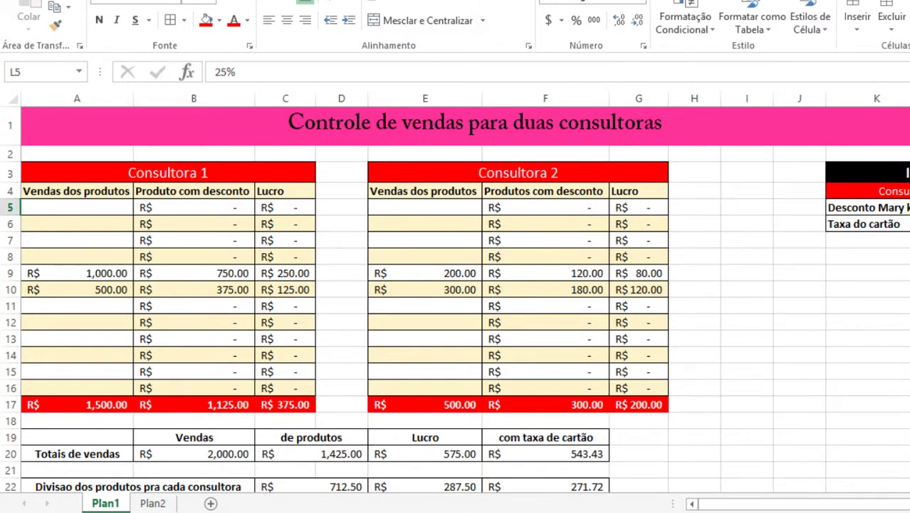
type("40%")
key("ctrl+Return")
key("Down")
key("Down")
key("Down")
Check both consultants' card receipts and the F33 check total under the 40% discount
scroll(456, 299, "right", 1)
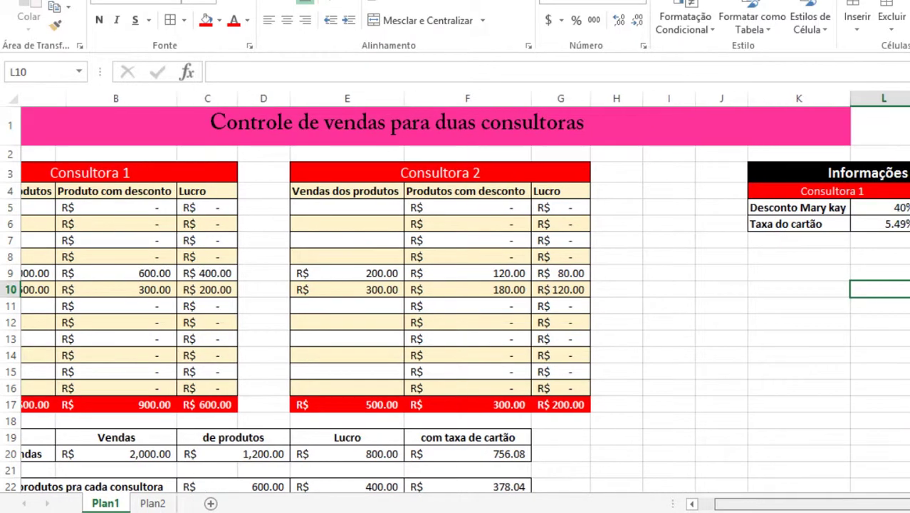
scroll(755, 364, "left", 2)
scroll(749, 359, "down", 3)
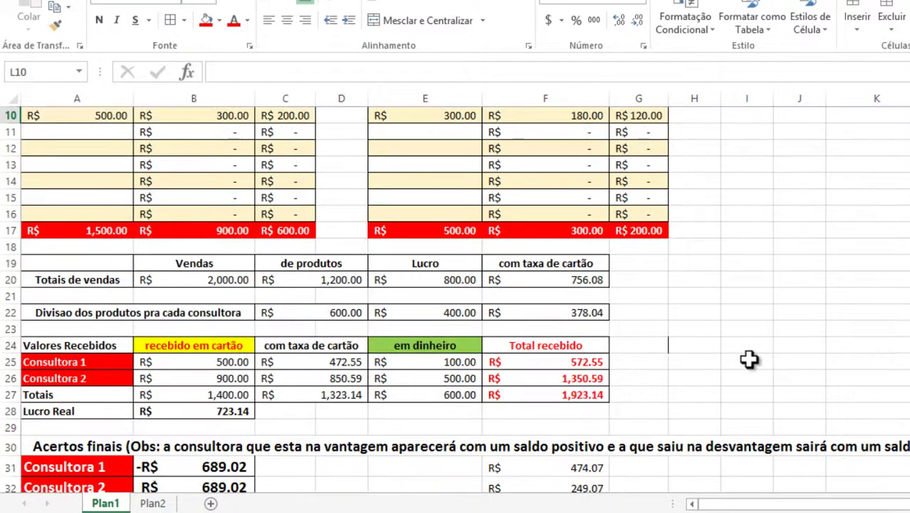
scroll(749, 359, "up", 2)
scroll(744, 346, "up", 1)
scroll(741, 341, "down", 2)
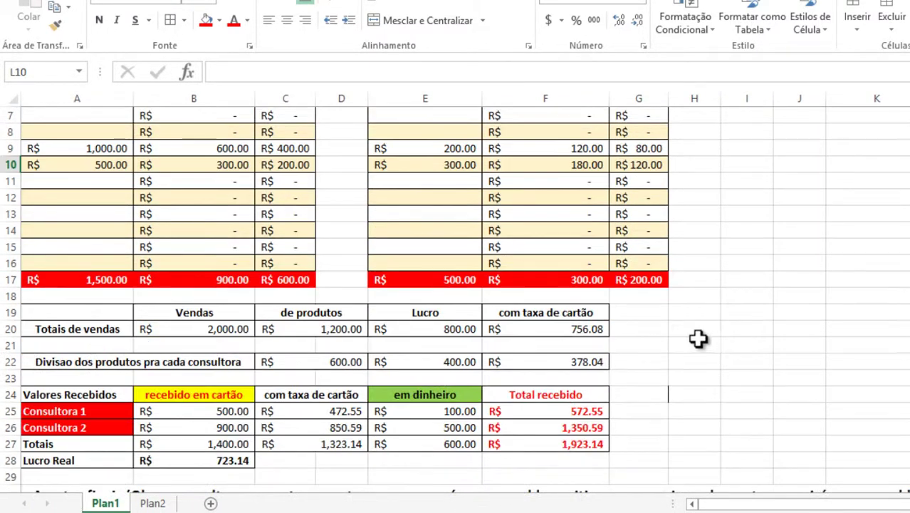
scroll(677, 335, "down", 1)
scroll(570, 309, "down", 2)
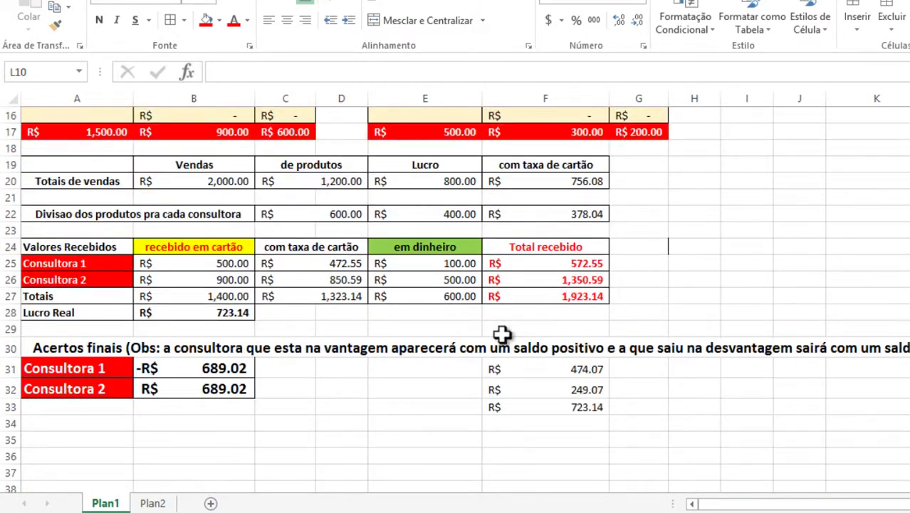
left_click(212, 262)
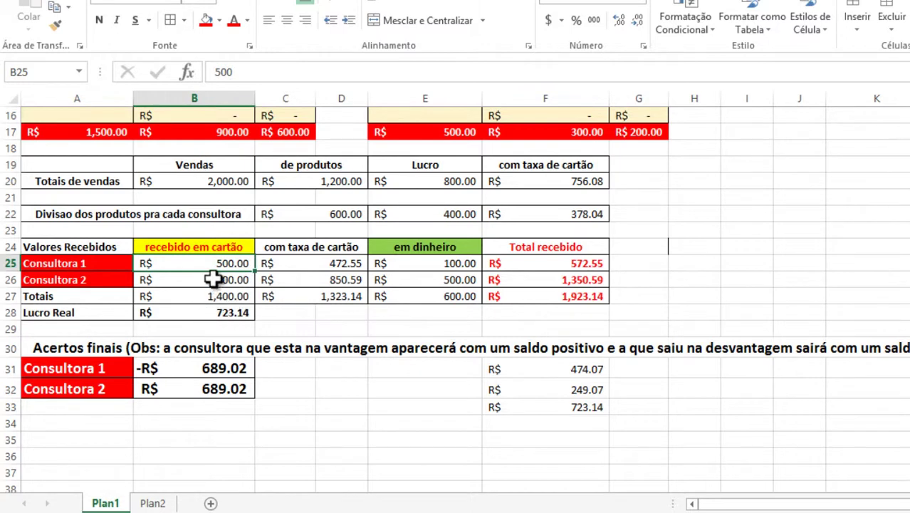
left_click(213, 279)
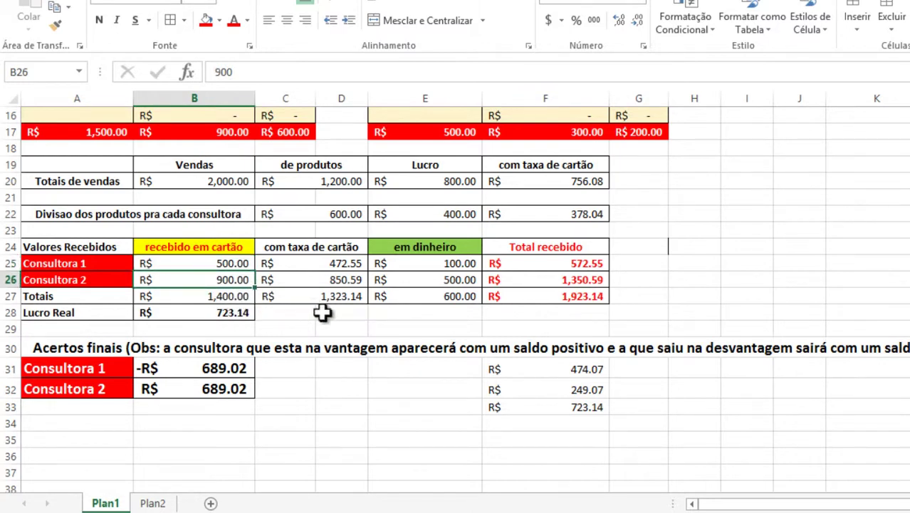
left_click(584, 408)
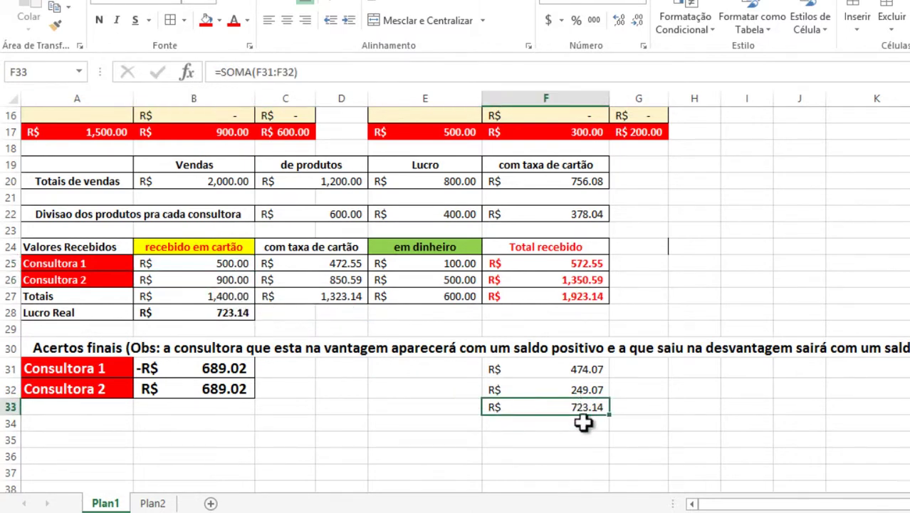
Delete the check cells F33, F32 and F31, leaving the ±R$ 689.02 settlements
key("Delete")
left_click(581, 390)
key("Delete")
left_click(585, 368)
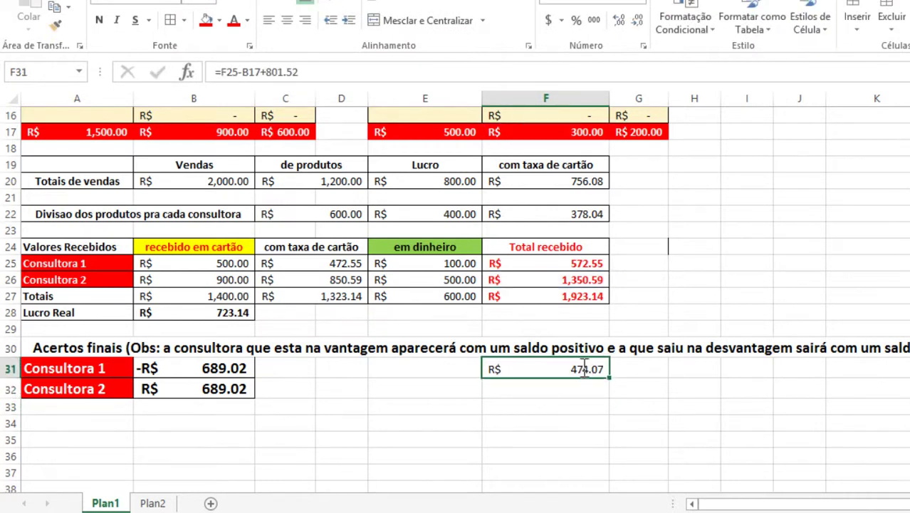
key("Delete")
left_click(549, 412)
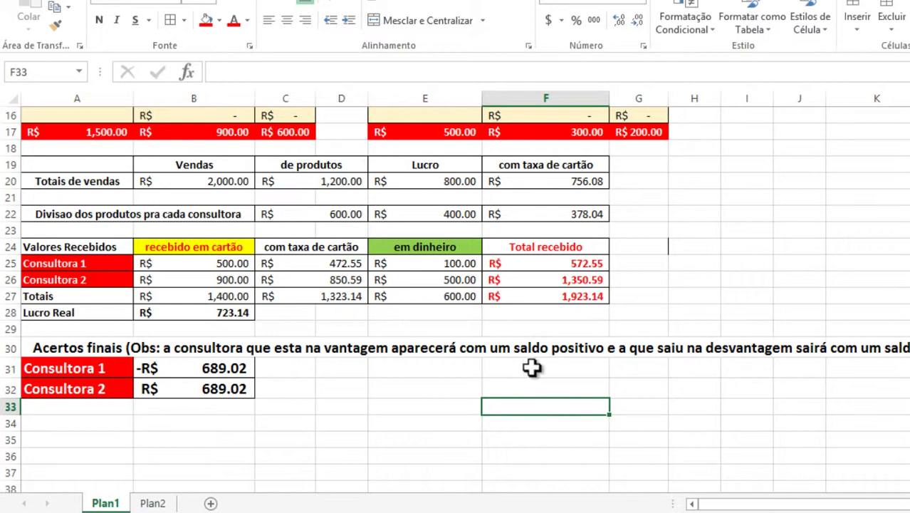
scroll(530, 368, "up", 3)
scroll(531, 368, "up", 2)
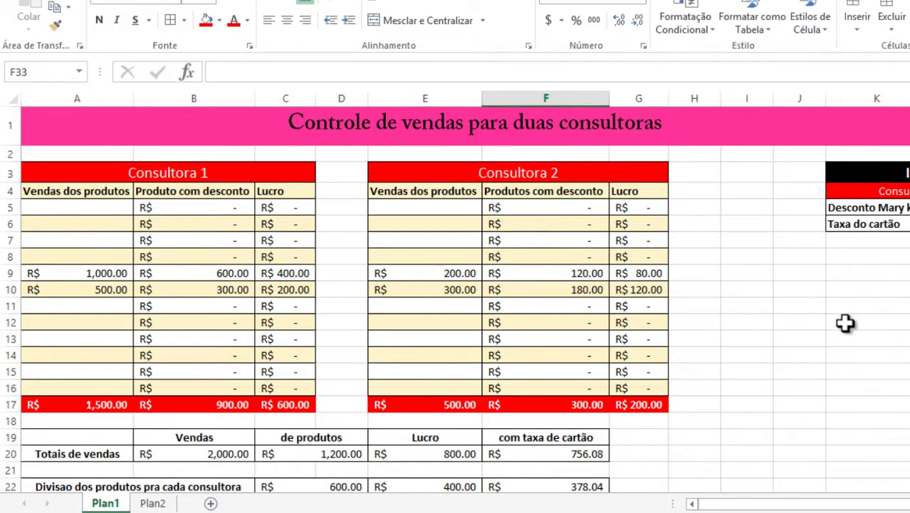
scroll(797, 320, "down", 1)
scroll(758, 325, "down", 2)
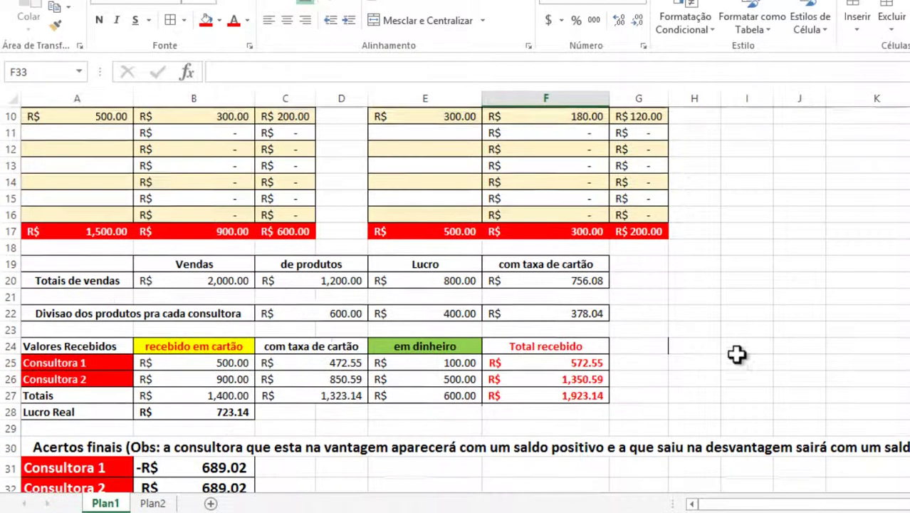
scroll(735, 353, "down", 2)
scroll(731, 343, "down", 1)
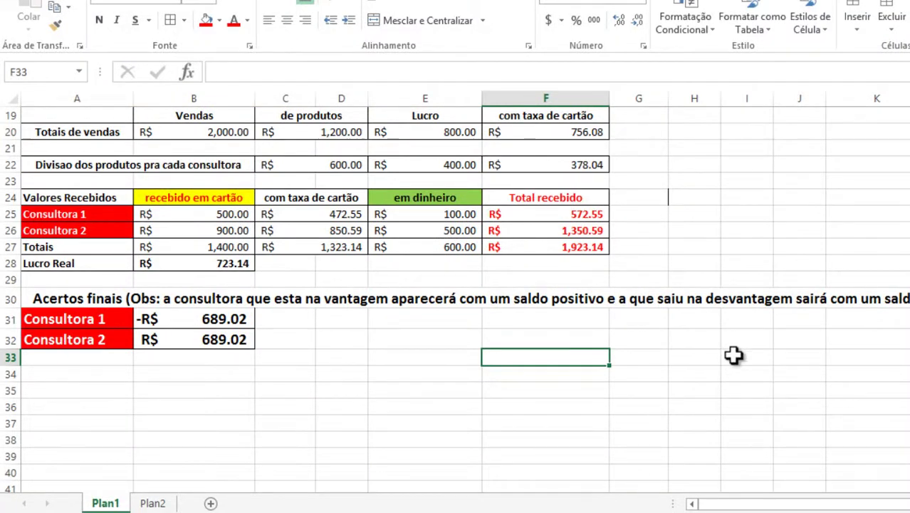